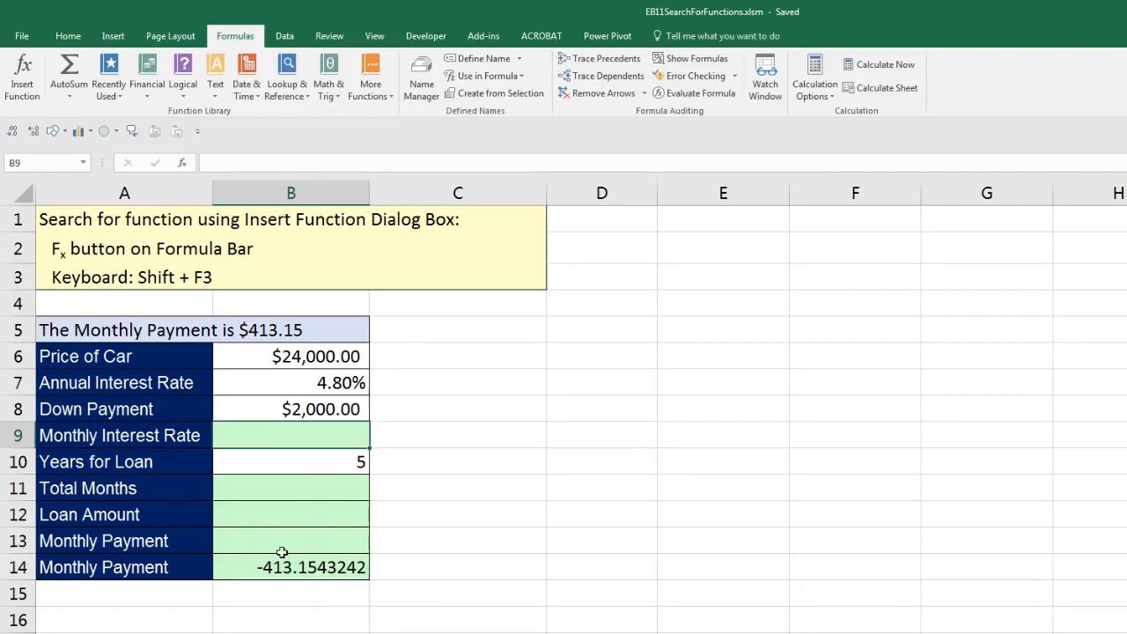
# - Examine the existing monthly payment formula in B14 and leave it without editing
pyautogui.click(278, 568)
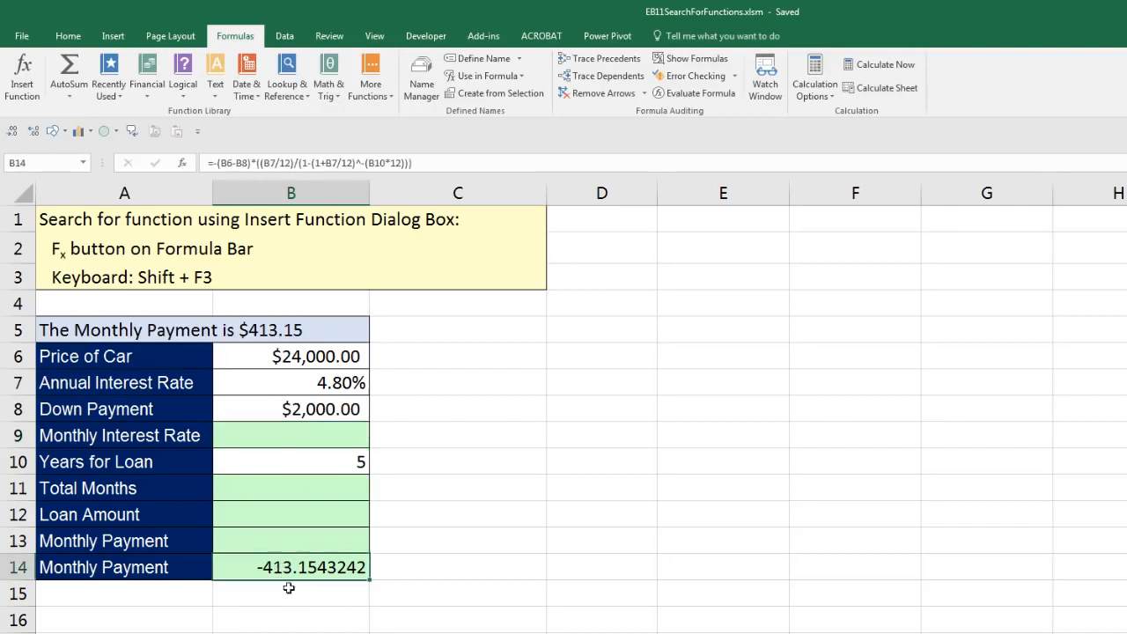
pyautogui.press('F2')
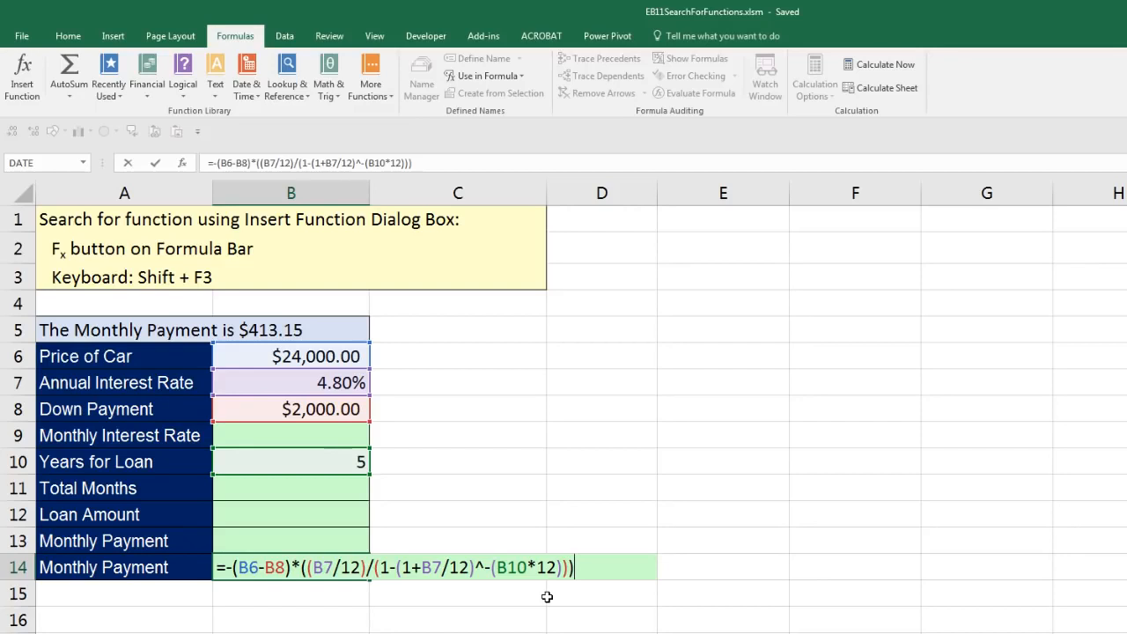
pyautogui.press('Escape')
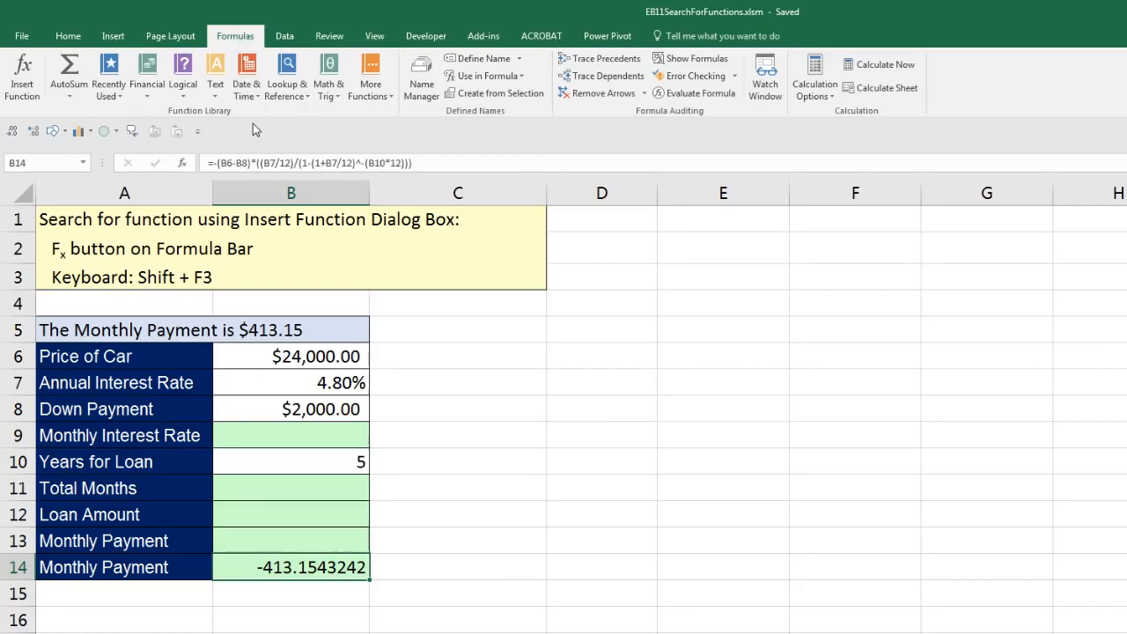
# - Browse the Financial function category as far as the PMT function
pyautogui.click(147, 88)
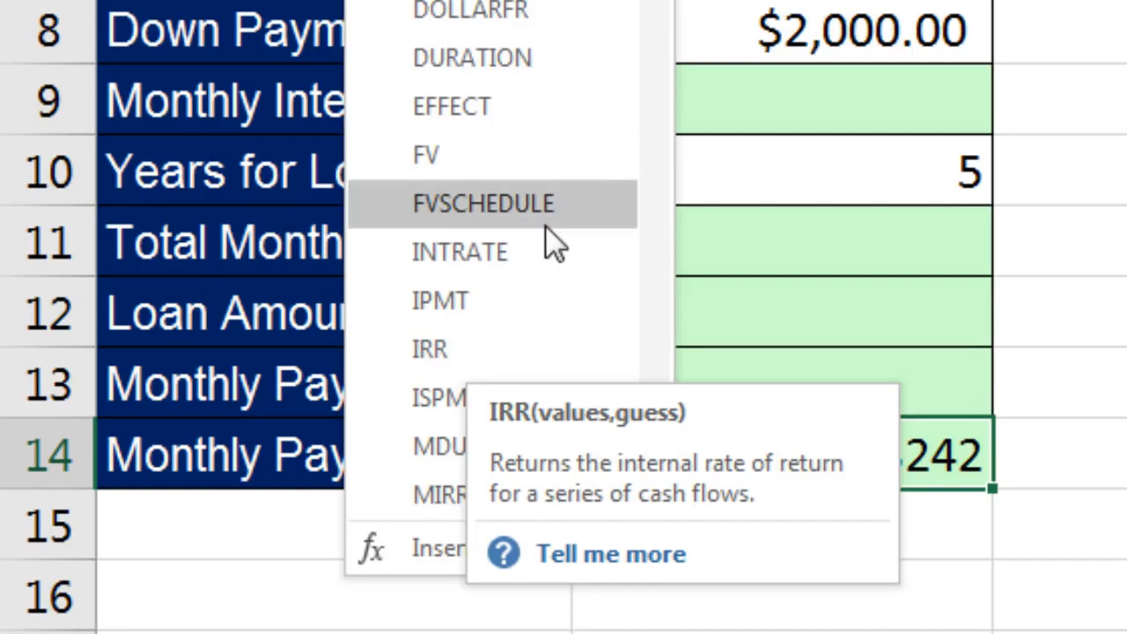
pyautogui.moveTo(652, 0); pyautogui.dragTo(649, 144)
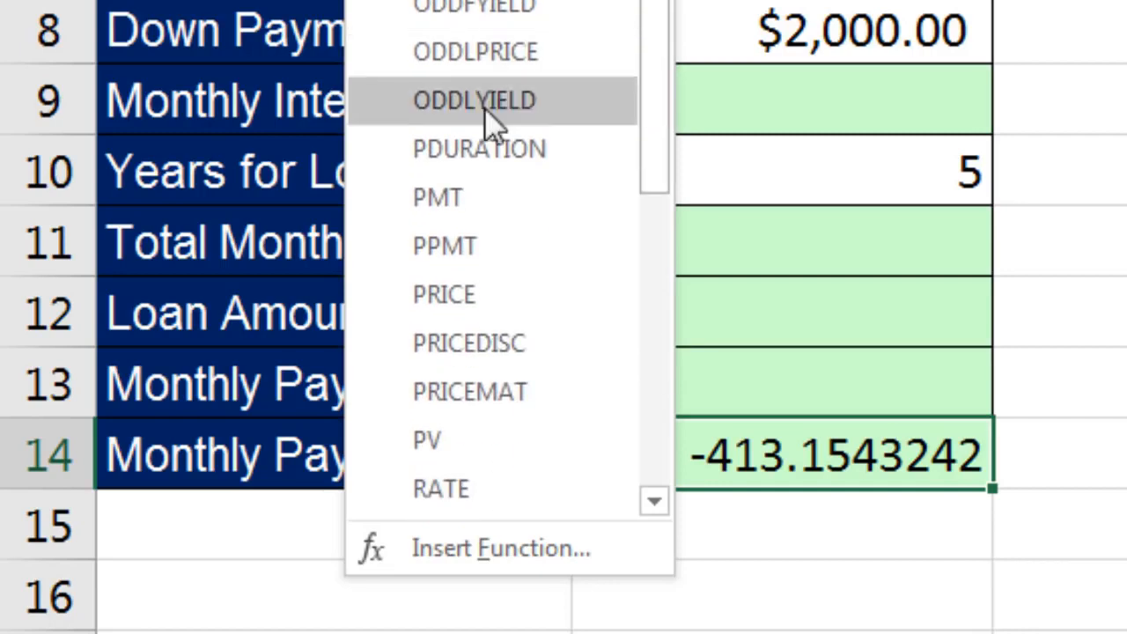
pyautogui.moveTo(436, 209)
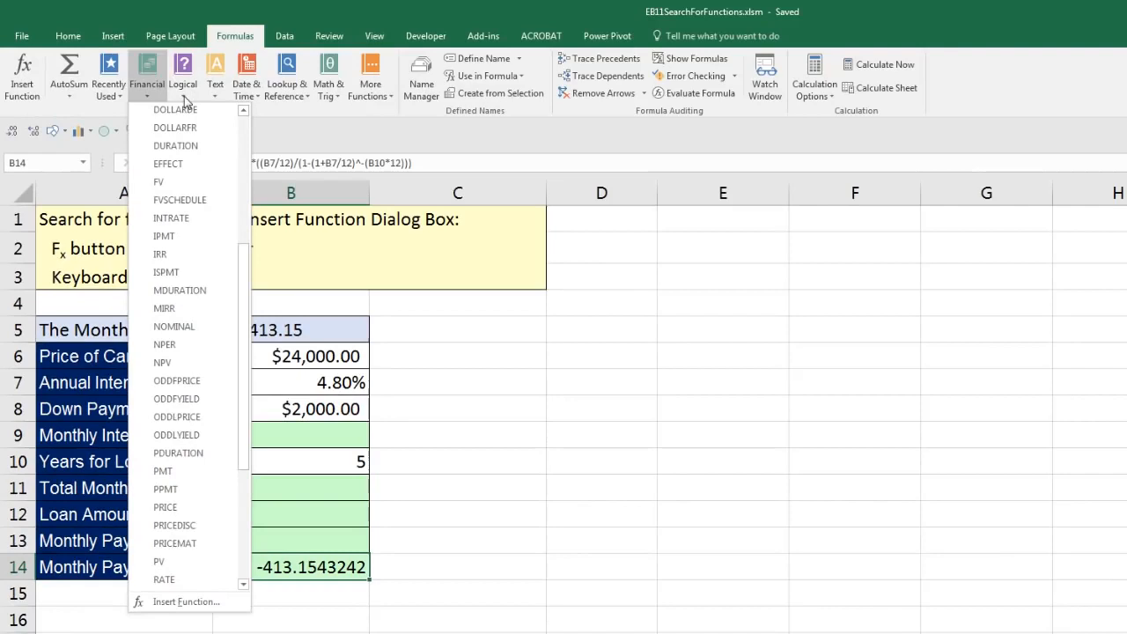
# - Browse the Logical, Text, Date & Time, Lookup & Reference and Math & Trig categories, reading the descriptions of DEGREES and RADIANS
pyautogui.click(184, 96)
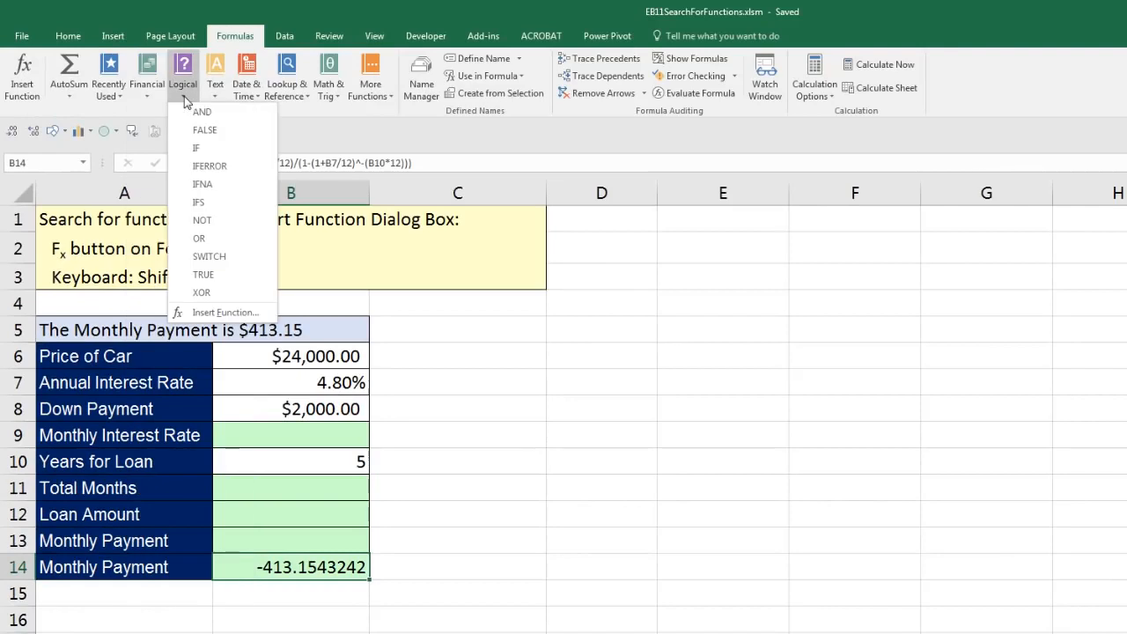
pyautogui.click(217, 97)
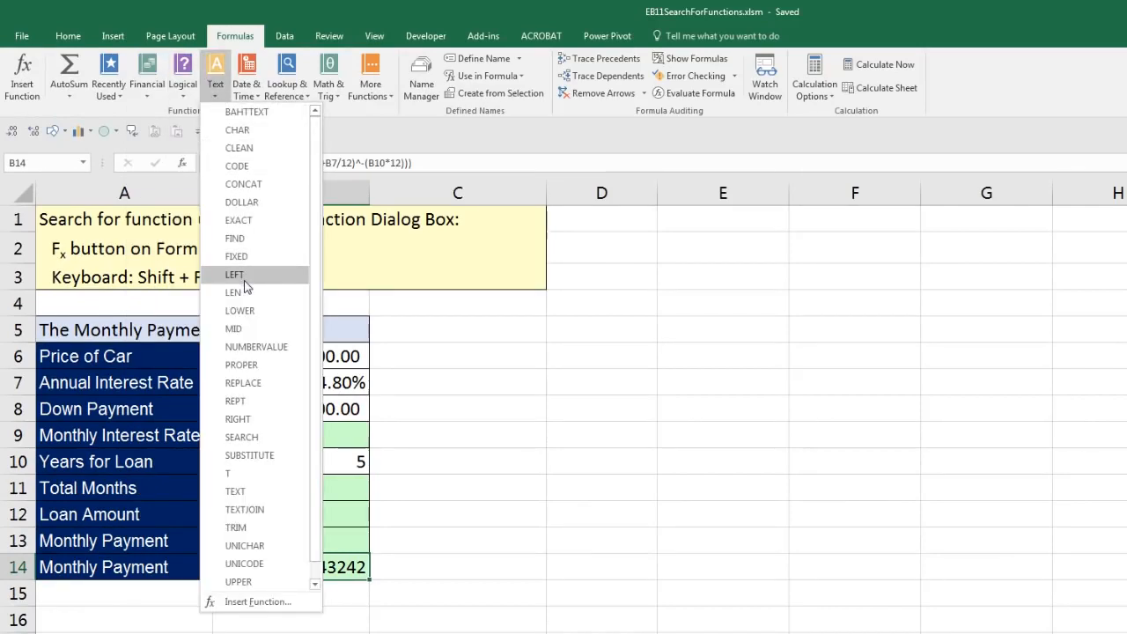
pyautogui.click(256, 93)
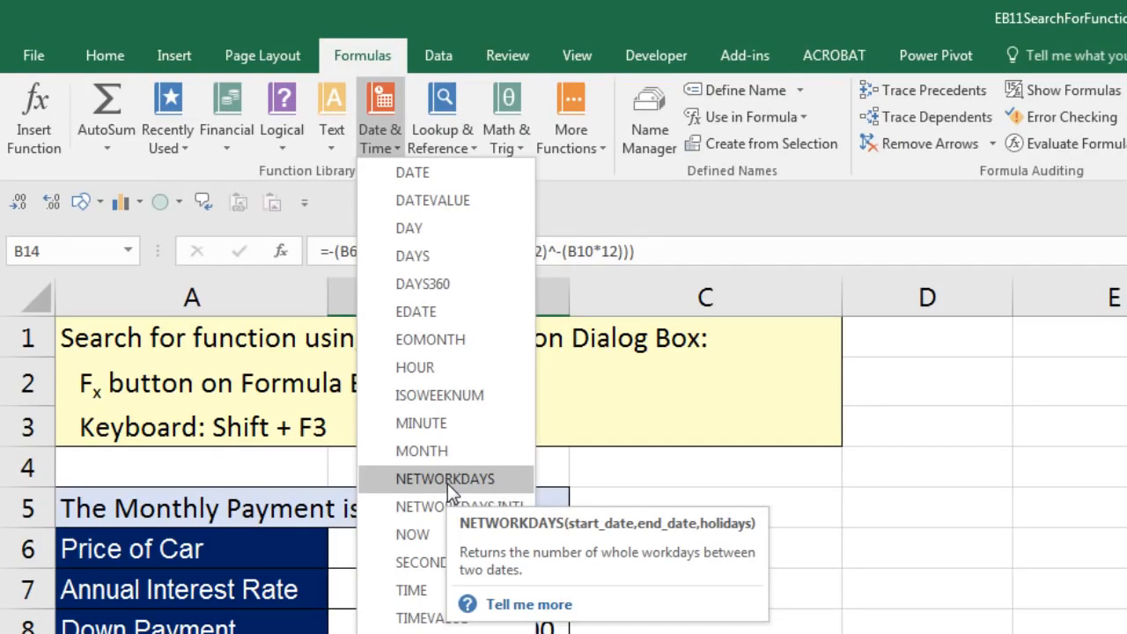
pyautogui.click(474, 149)
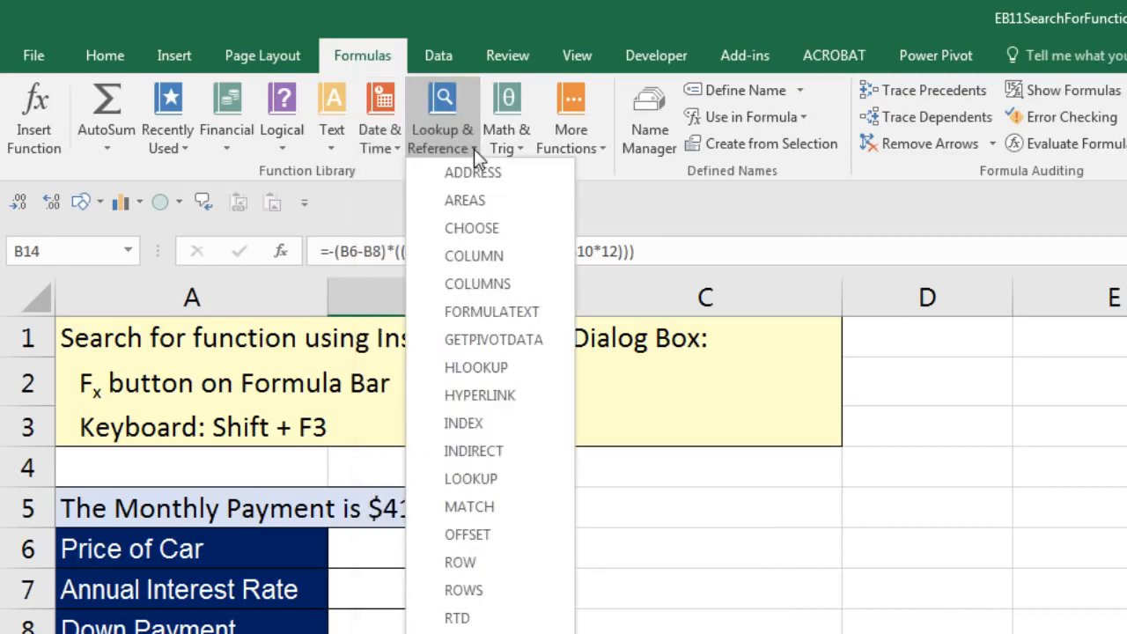
pyautogui.click(521, 149)
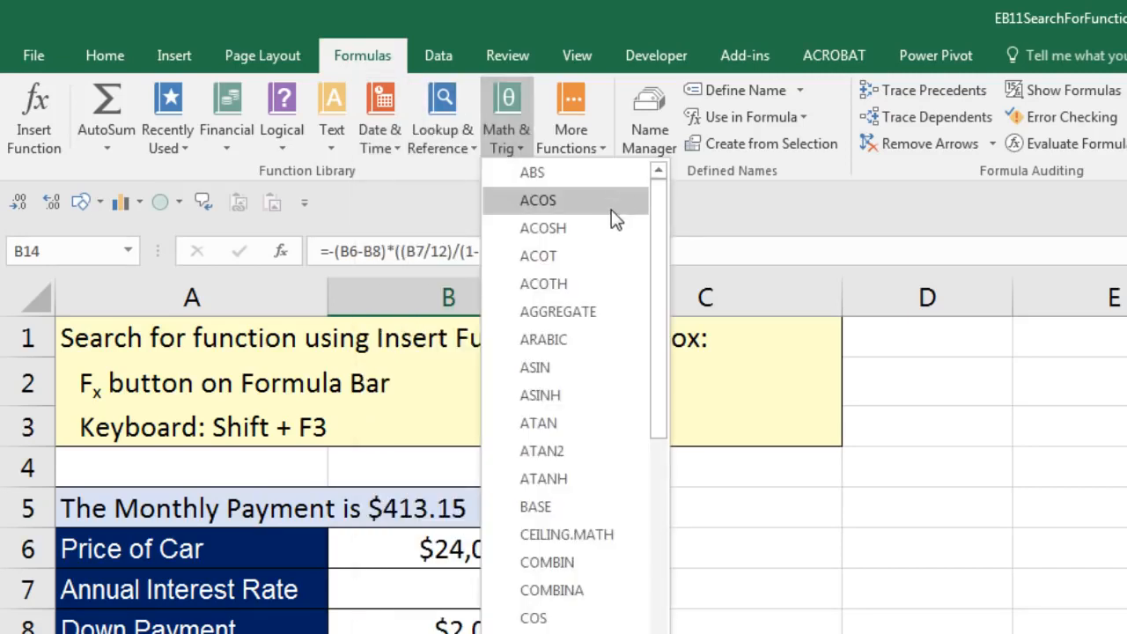
pyautogui.moveTo(599, 216)
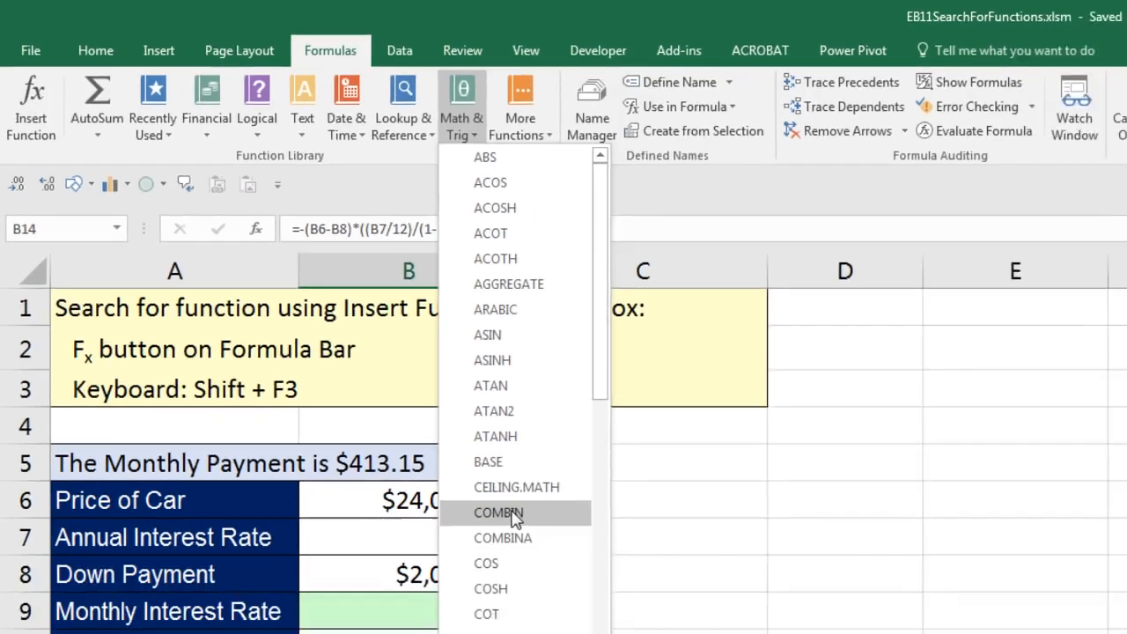
pyautogui.moveTo(561, 560)
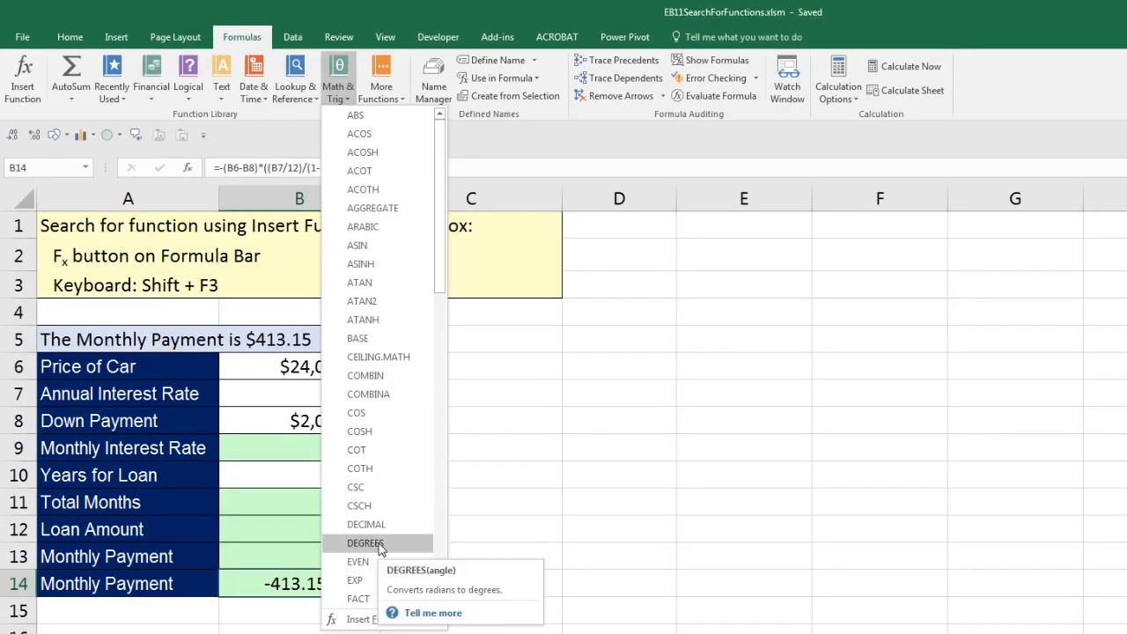
pyautogui.scroll(-9, 379, 546)
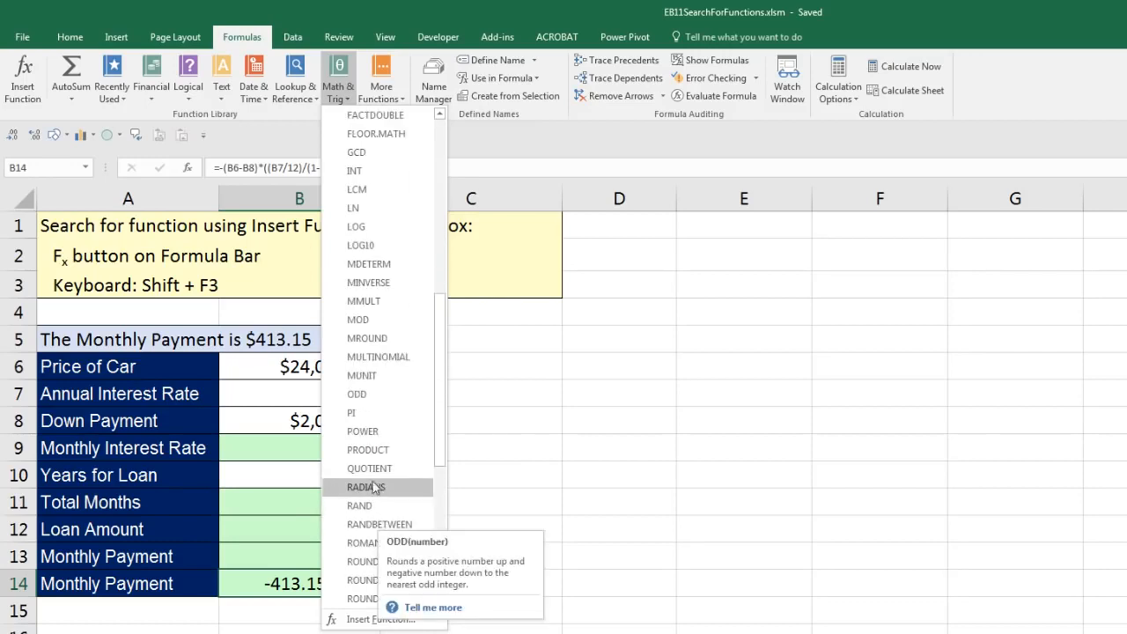
pyautogui.moveTo(369, 493)
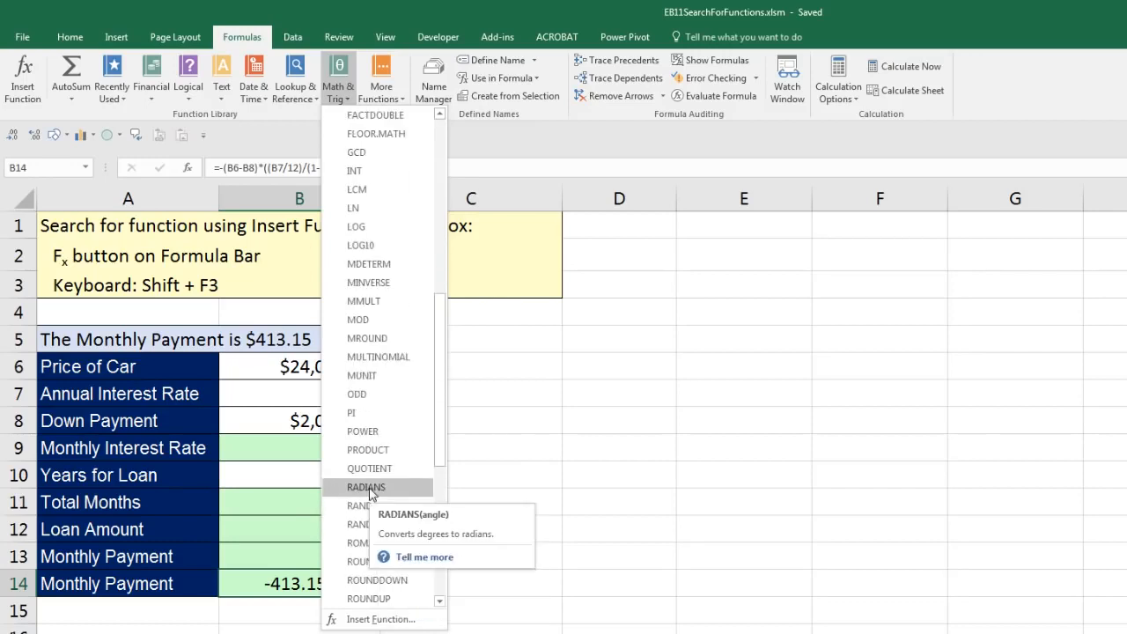
# - Look through the additional function categories, including Statistical, Information and Compatibility, without inserting a function
pyautogui.click(401, 95)
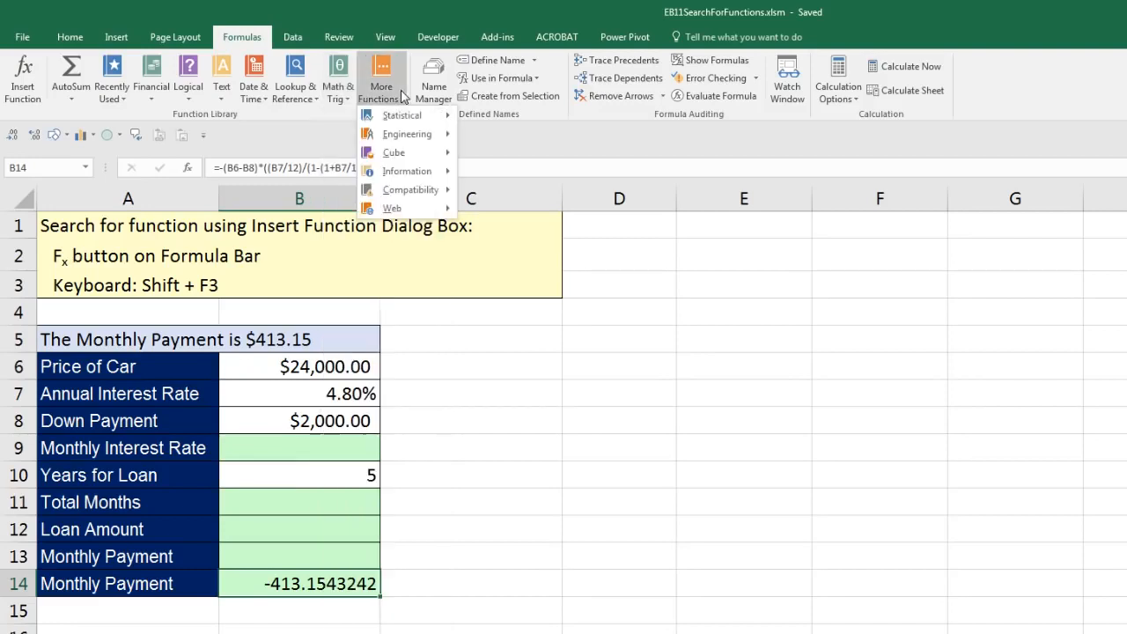
pyautogui.moveTo(403, 118)
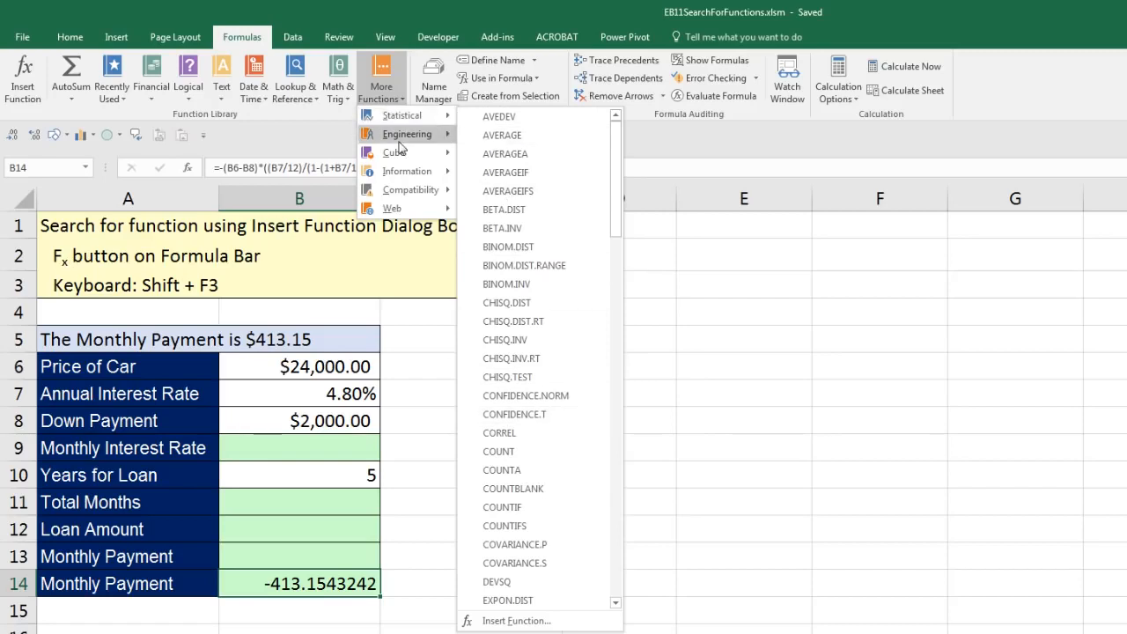
pyautogui.moveTo(410, 172)
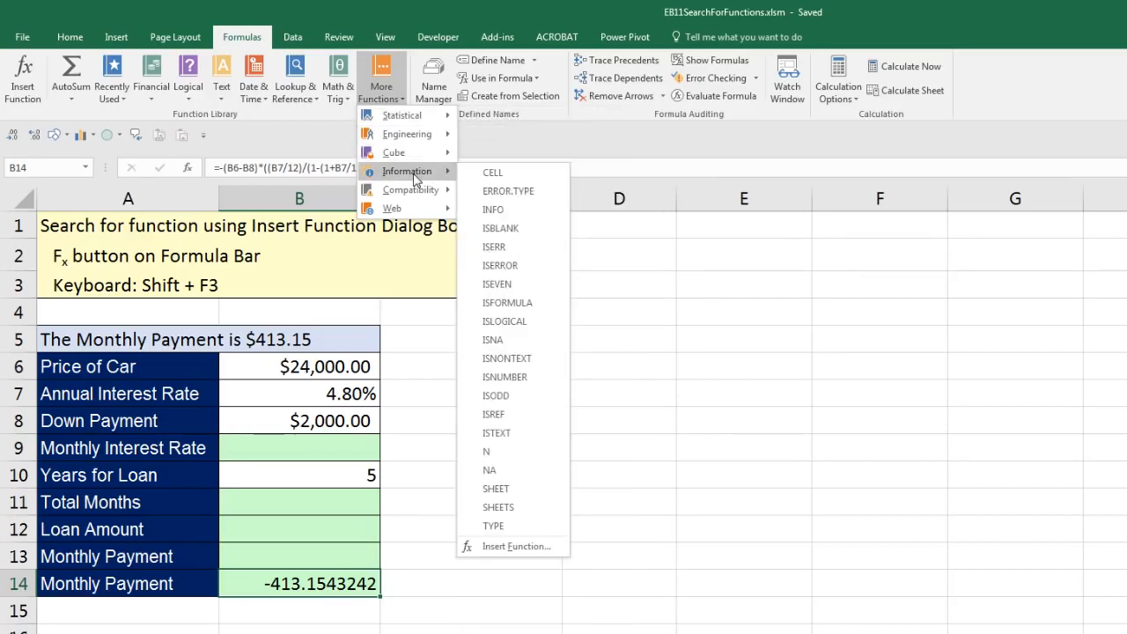
pyautogui.moveTo(419, 196)
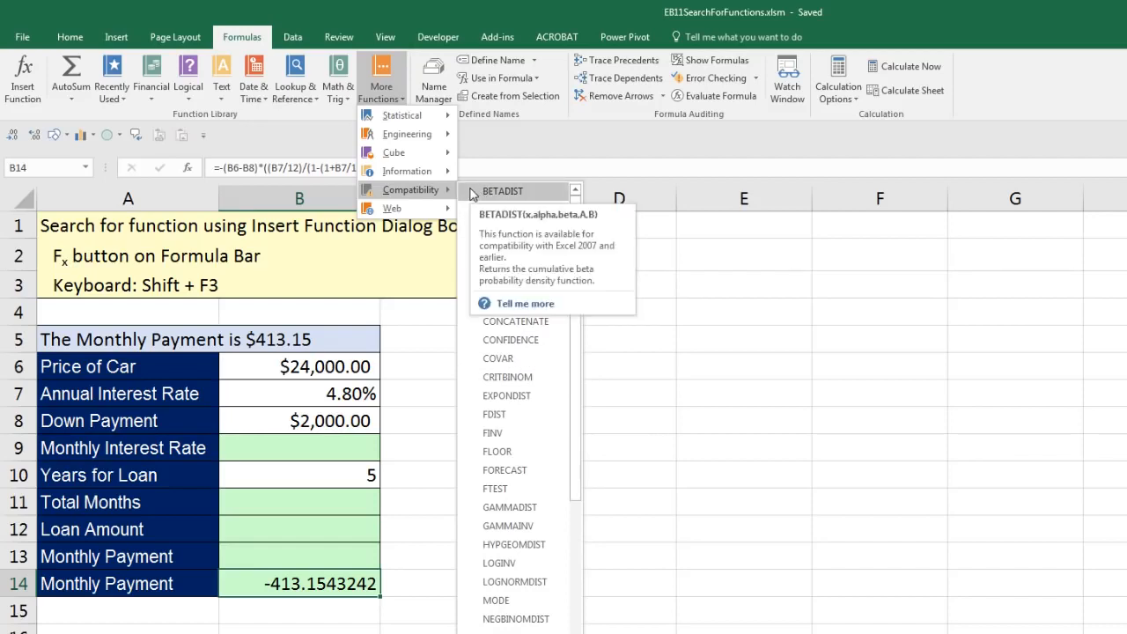
pyautogui.click(152, 75)
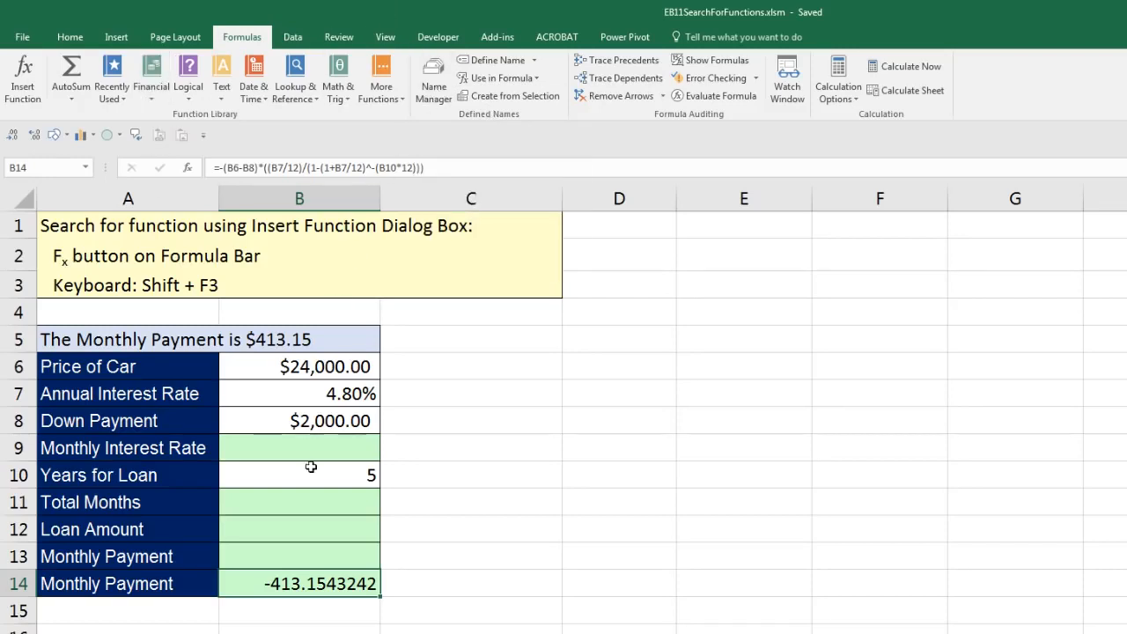
pyautogui.click(292, 555)
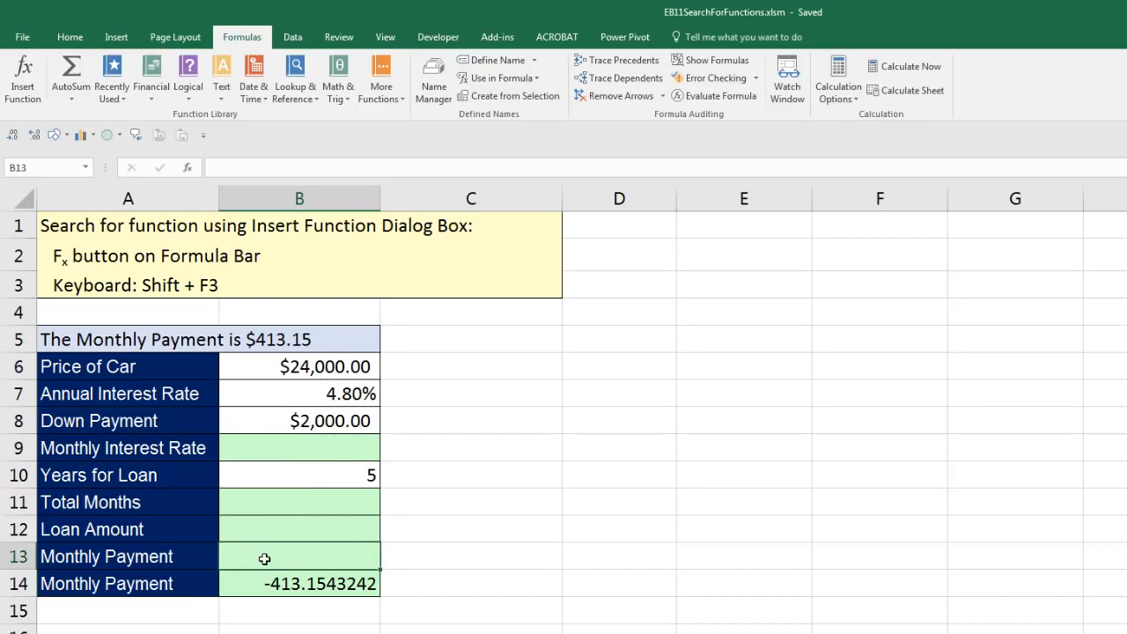
pyautogui.click(197, 167)
pyautogui.moveTo(550, 343); pyautogui.dragTo(489, 327)
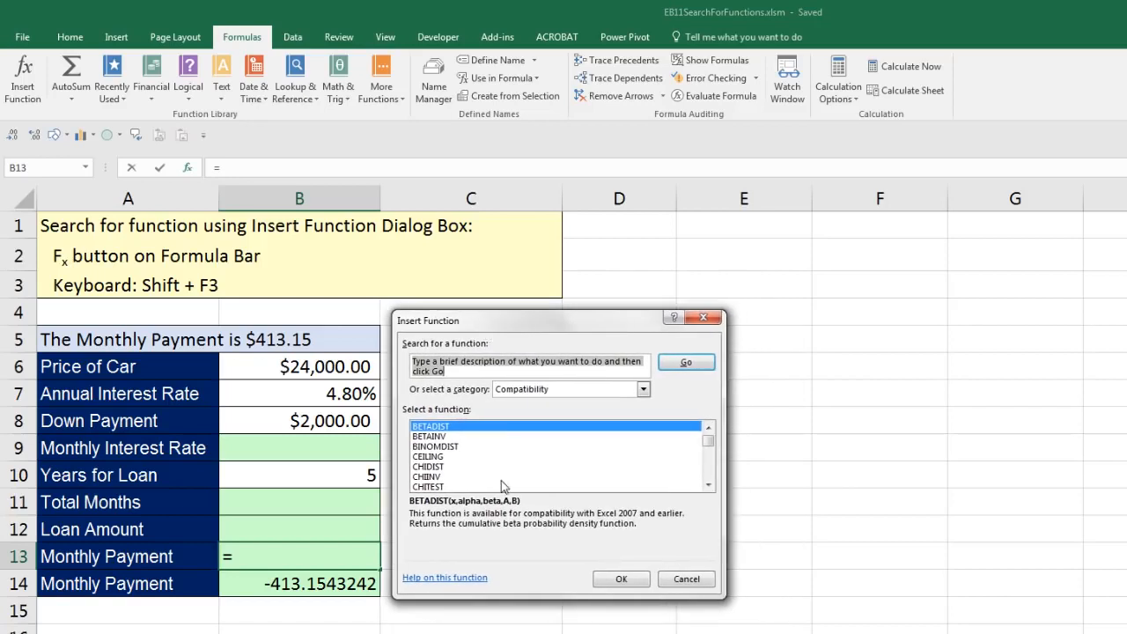
pyautogui.press('Escape')
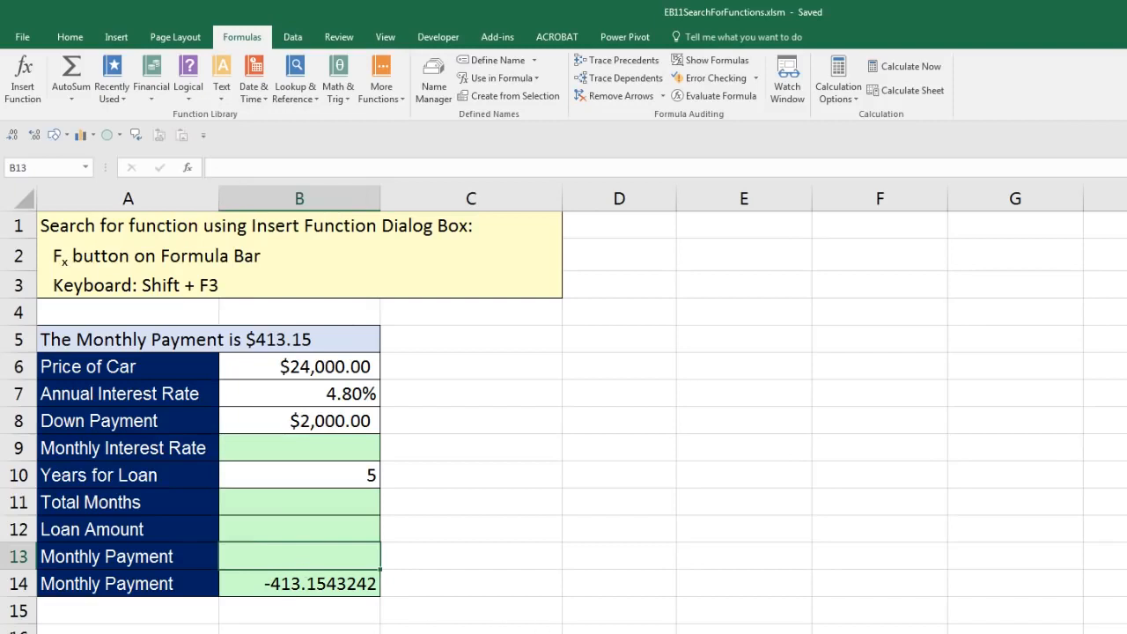
# - Search for a function in B13 with "Monthly payment on loan" and open the arguments of PMT
pyautogui.hotkey('shift', 'F3')
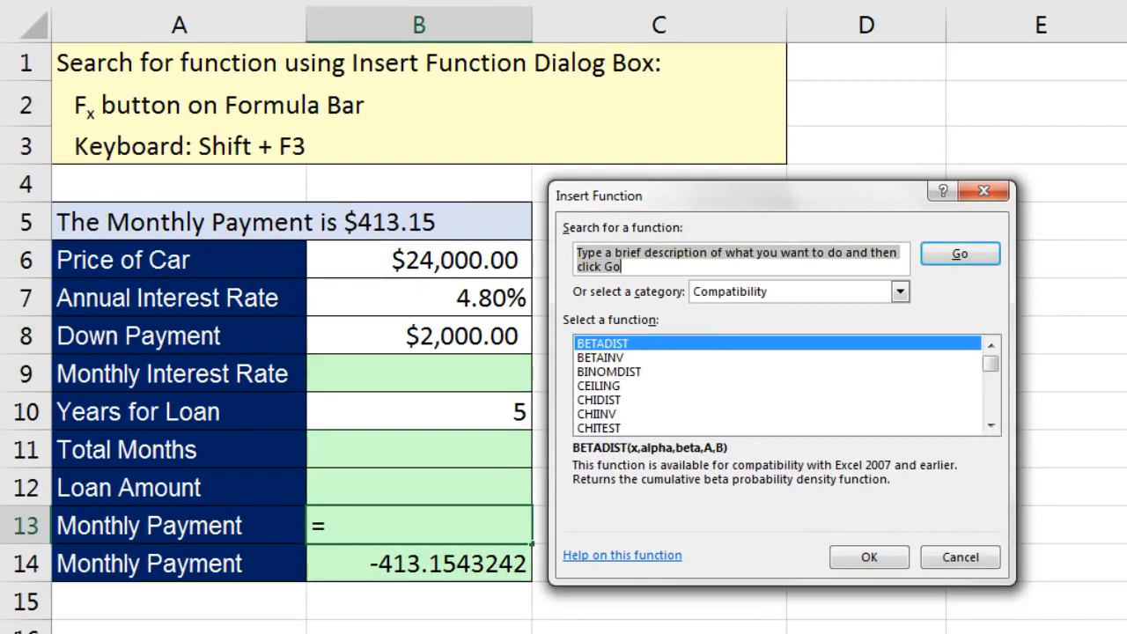
pyautogui.write('Monthly payment on loan')
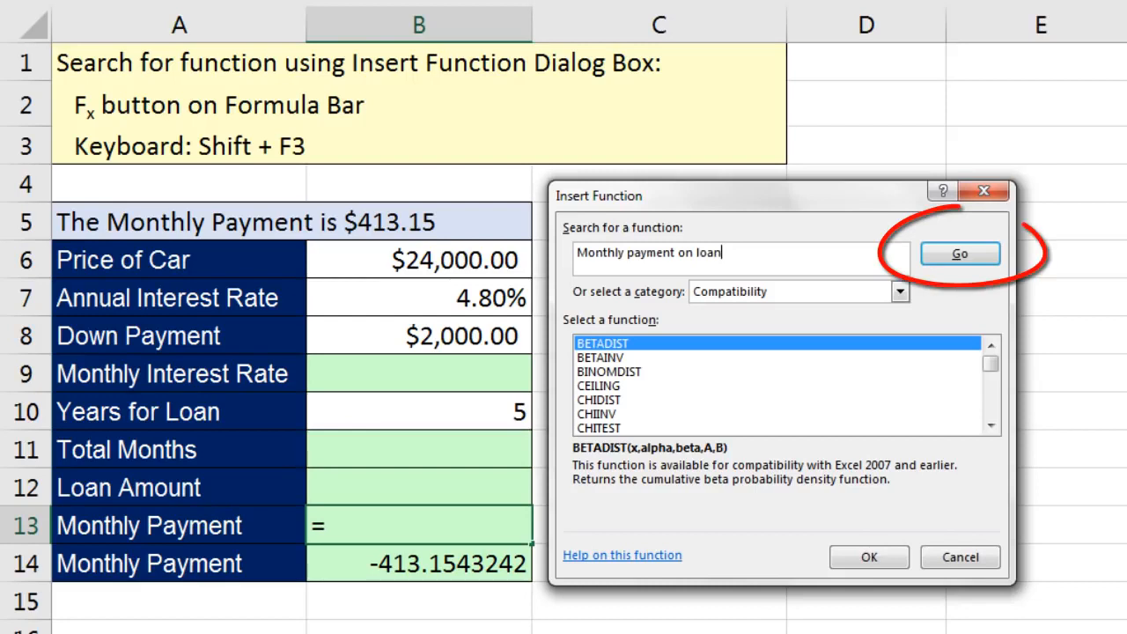
pyautogui.press('Return')
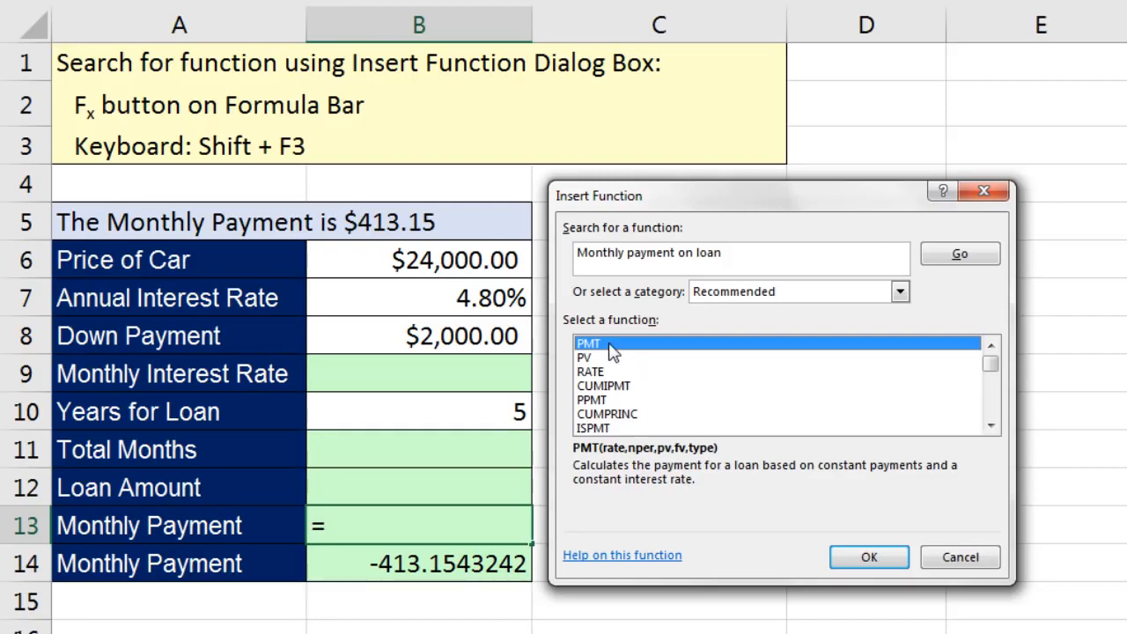
pyautogui.click(868, 557)
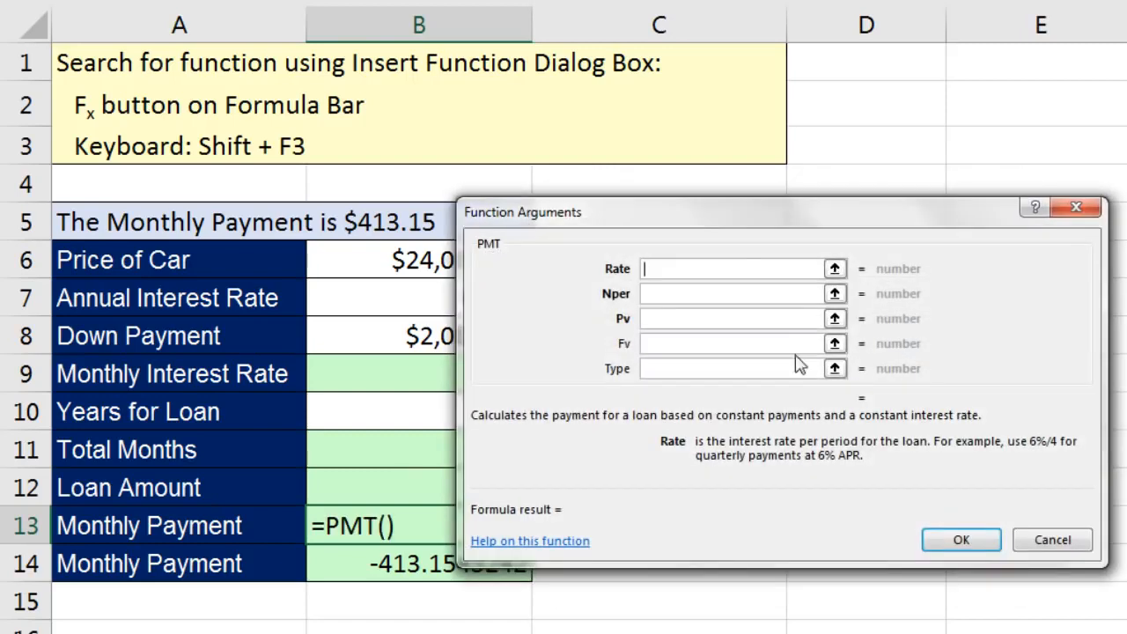
# - Read the descriptions of PMT's Rate and Nper arguments and cancel the function entry
pyautogui.moveTo(746, 268); pyautogui.dragTo(771, 287)
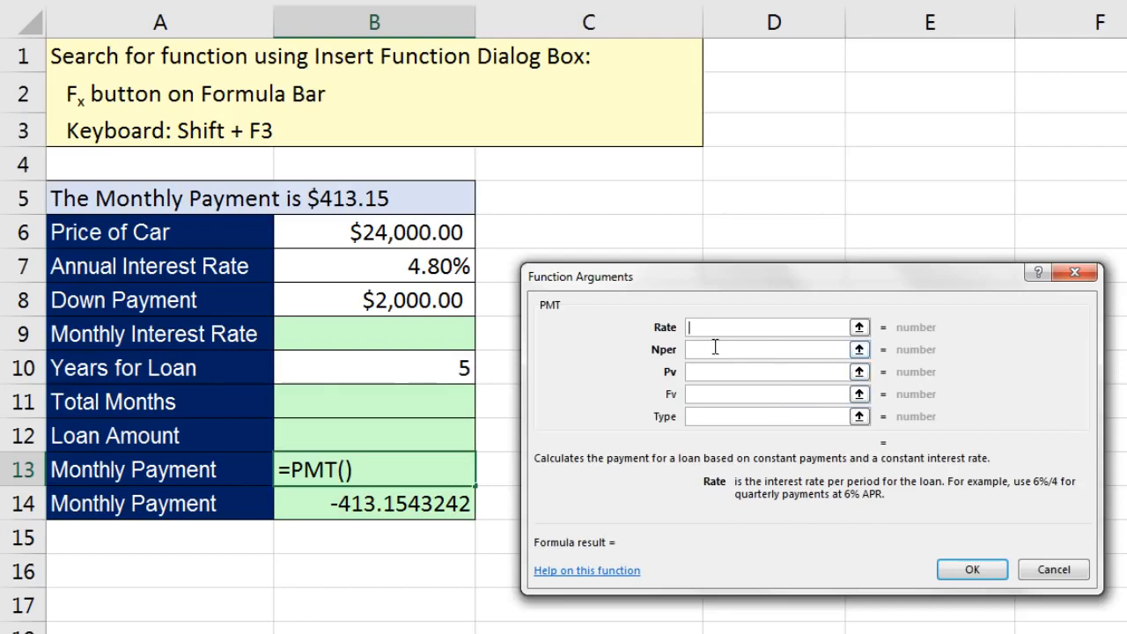
pyautogui.press('Tab')
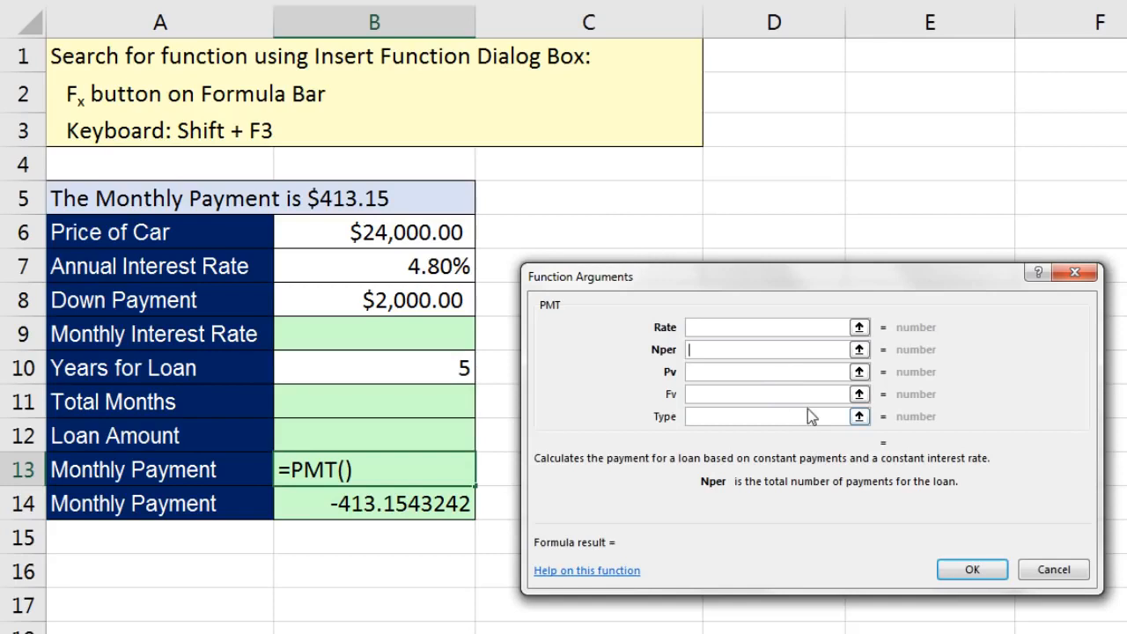
pyautogui.click(717, 325)
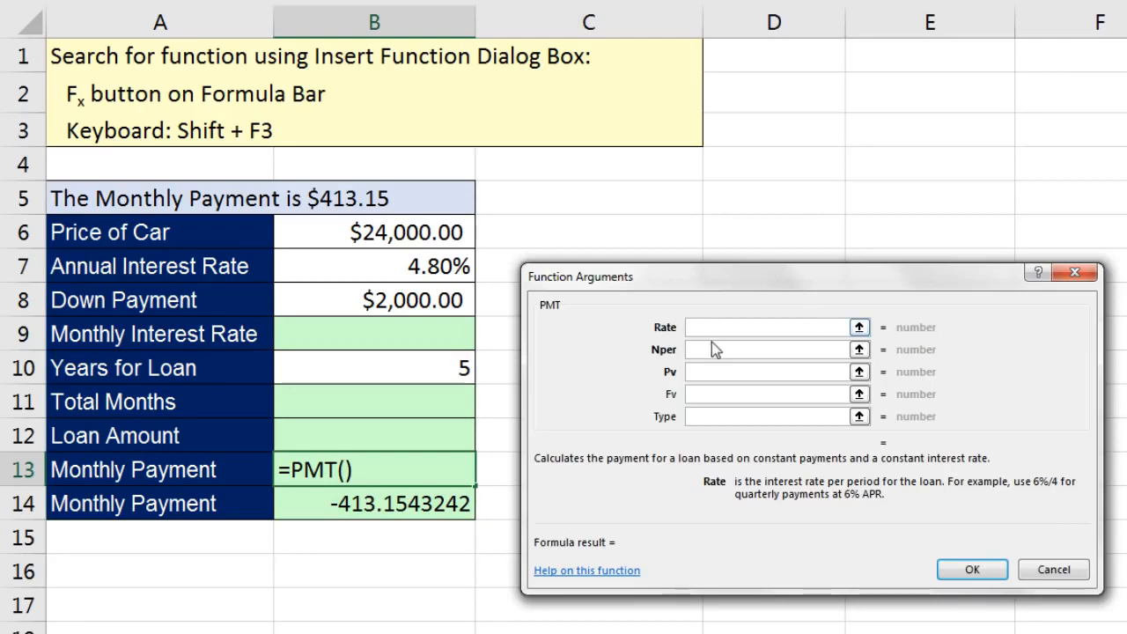
pyautogui.press('Escape')
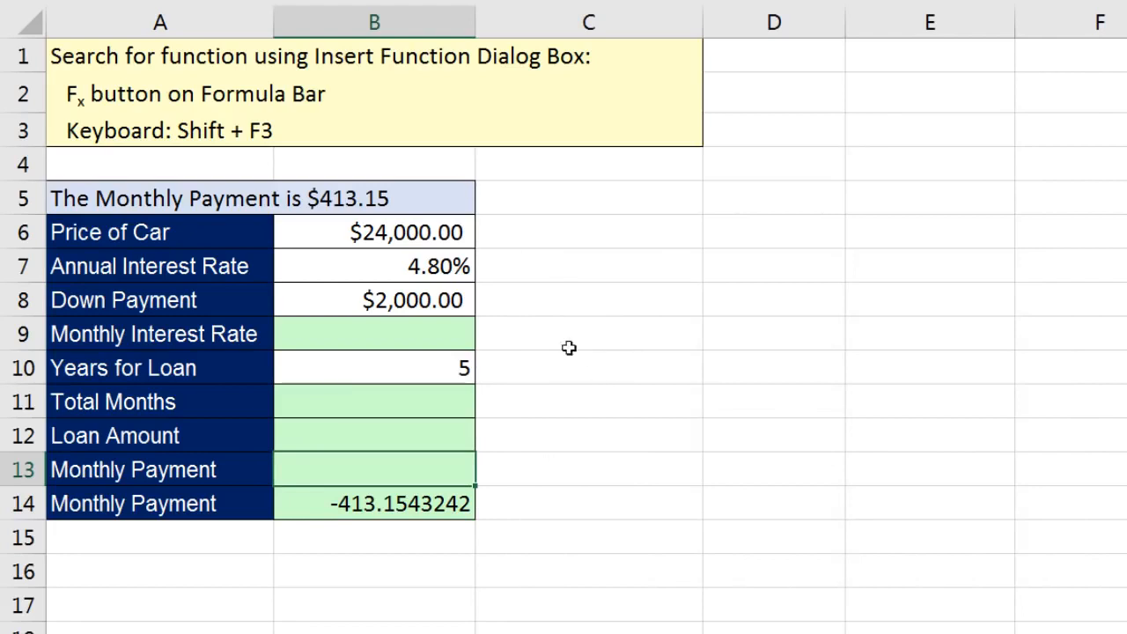
# - Review the car price, annual interest rate and down payment cells, ending on the Monthly Interest Rate cell B9
pyautogui.click(326, 234)
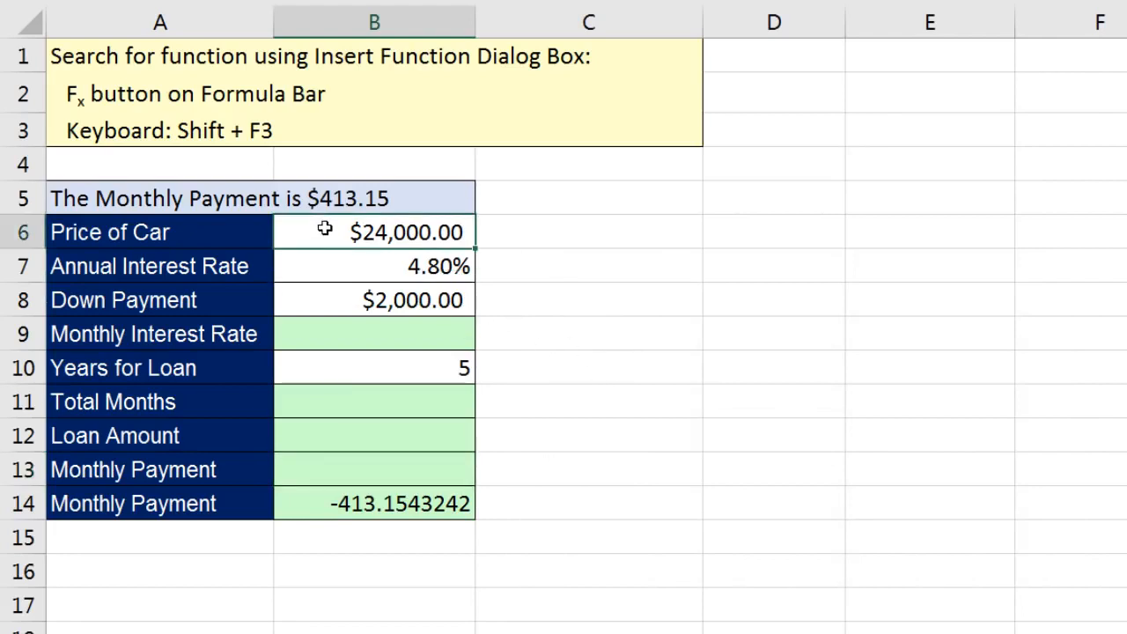
pyautogui.click(325, 265)
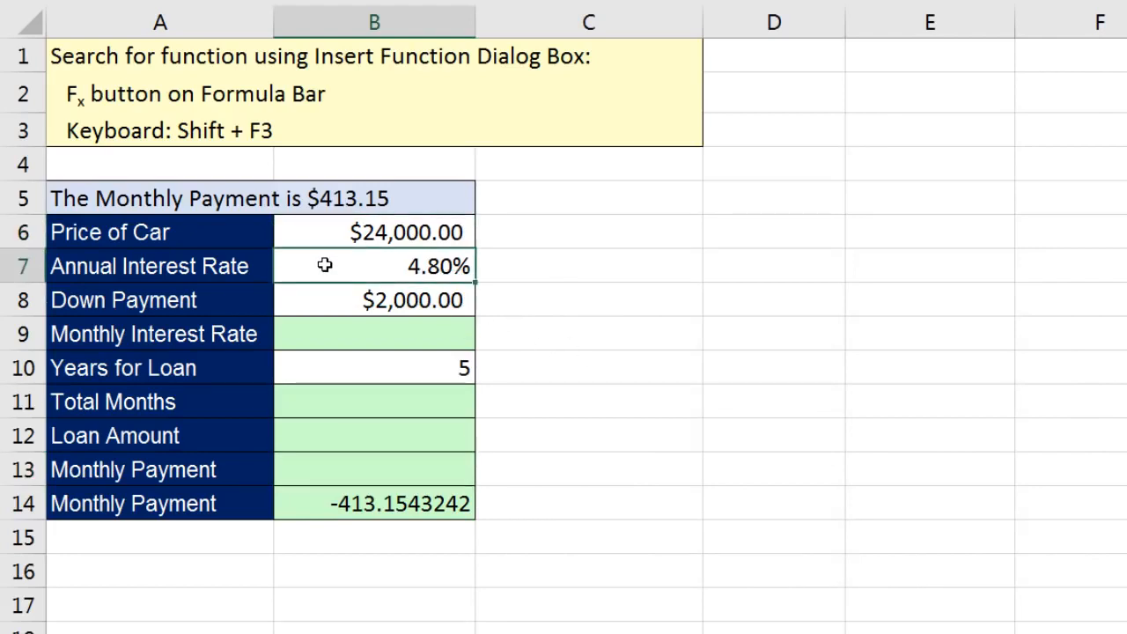
pyautogui.click(448, 300)
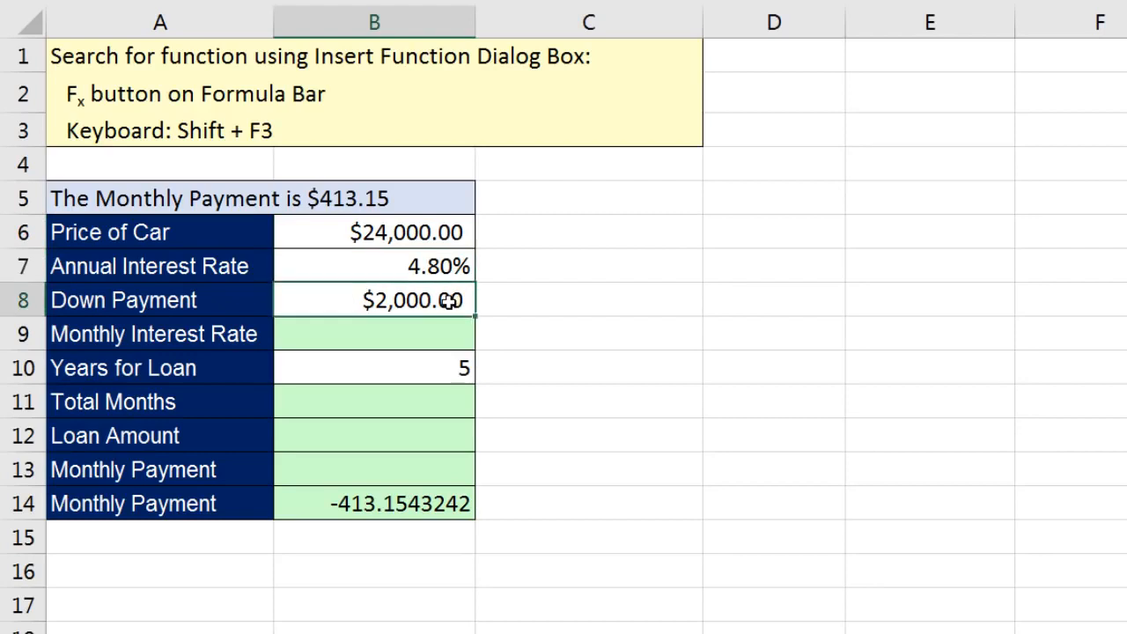
pyautogui.click(400, 335)
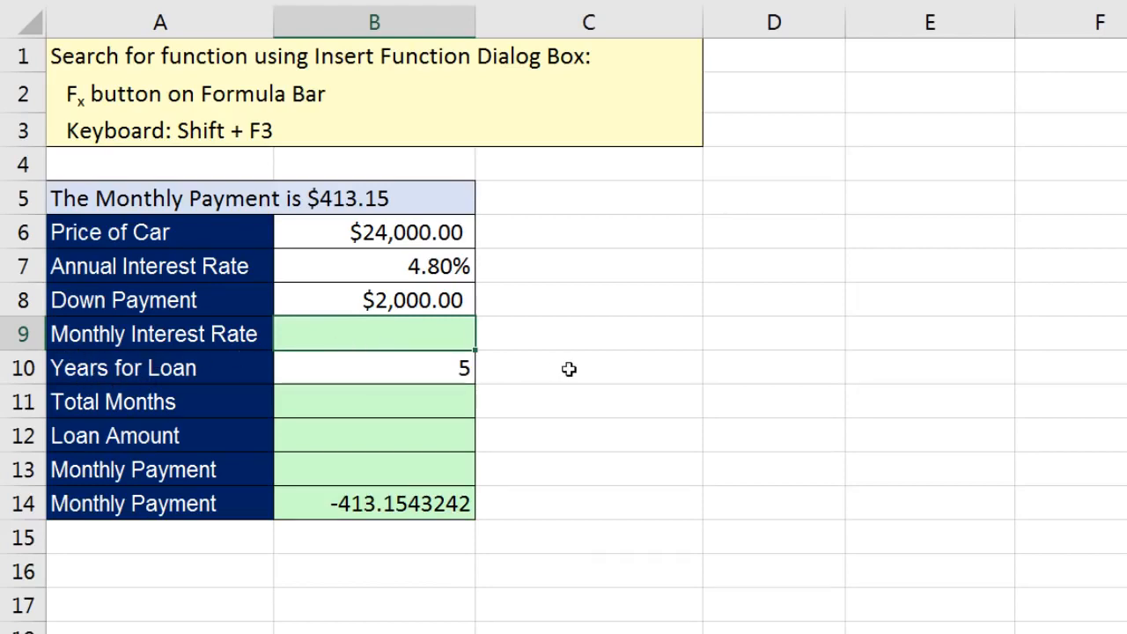
# - Calculate the Monthly Interest Rate in B9 with the formula =B7/12 and check the cell's number format
pyautogui.write('=')
pyautogui.press('Up')
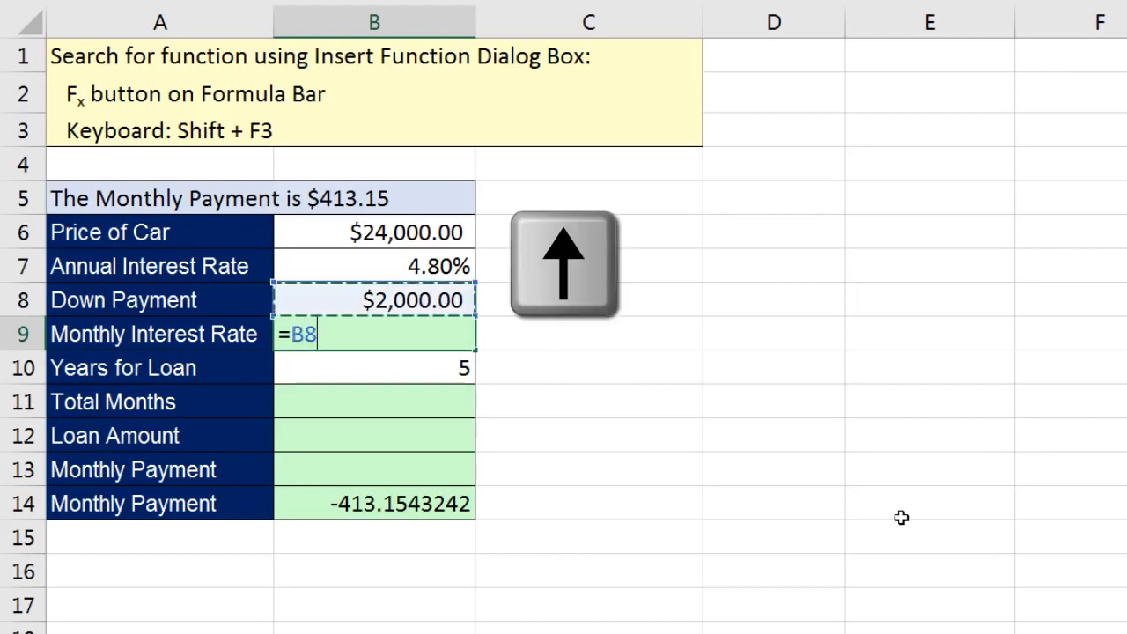
pyautogui.press('Up')
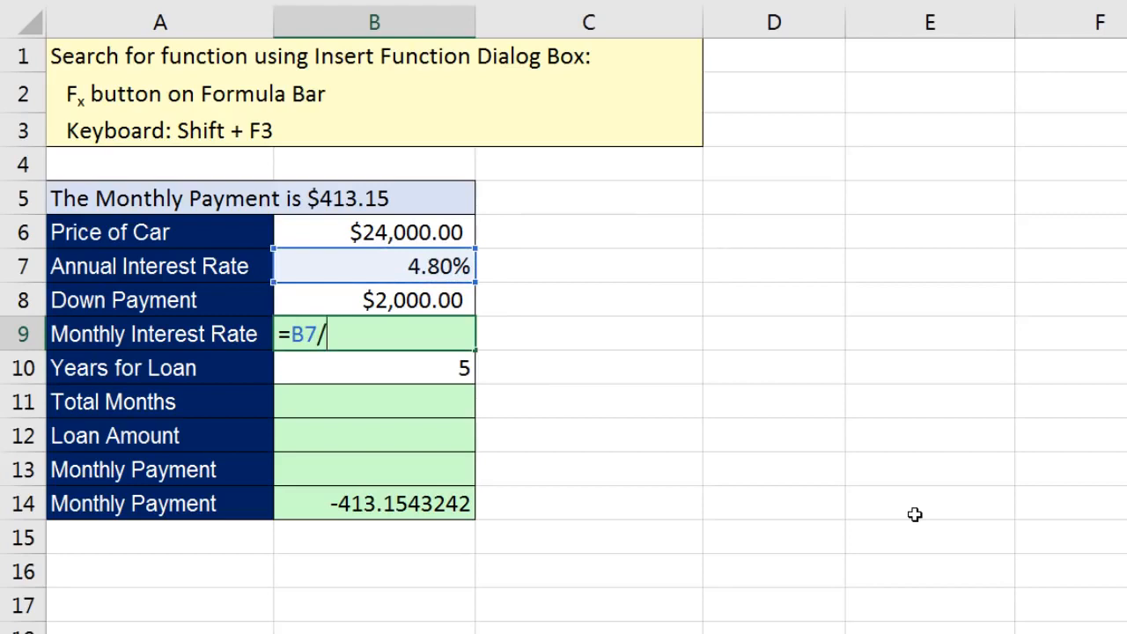
pyautogui.write('/12')
pyautogui.doubleClick(311, 335)
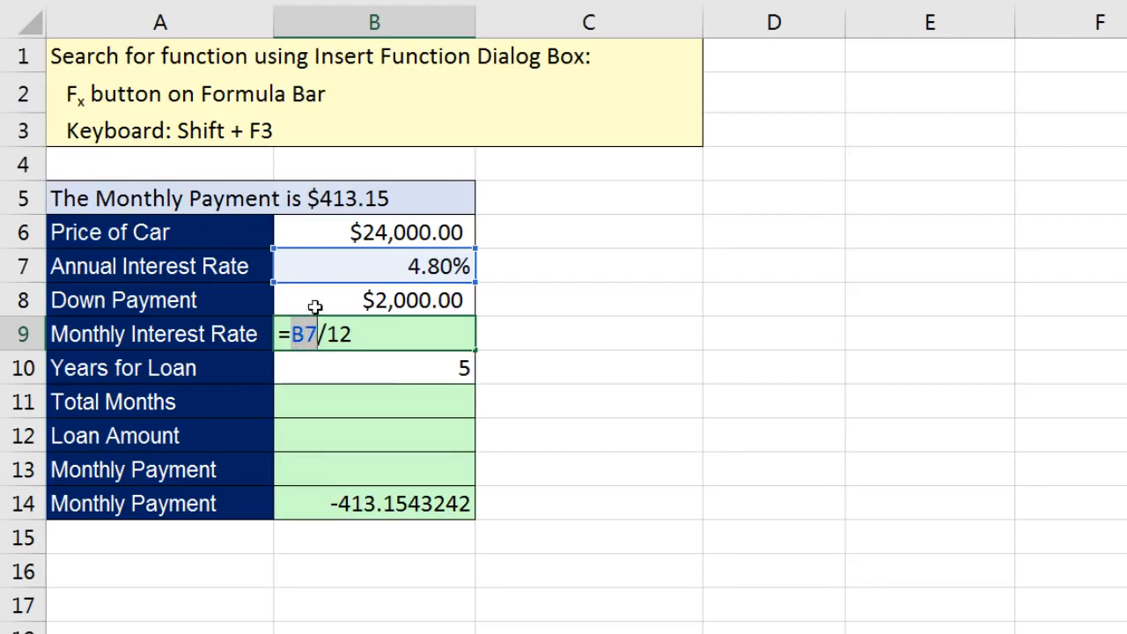
pyautogui.doubleClick(342, 335)
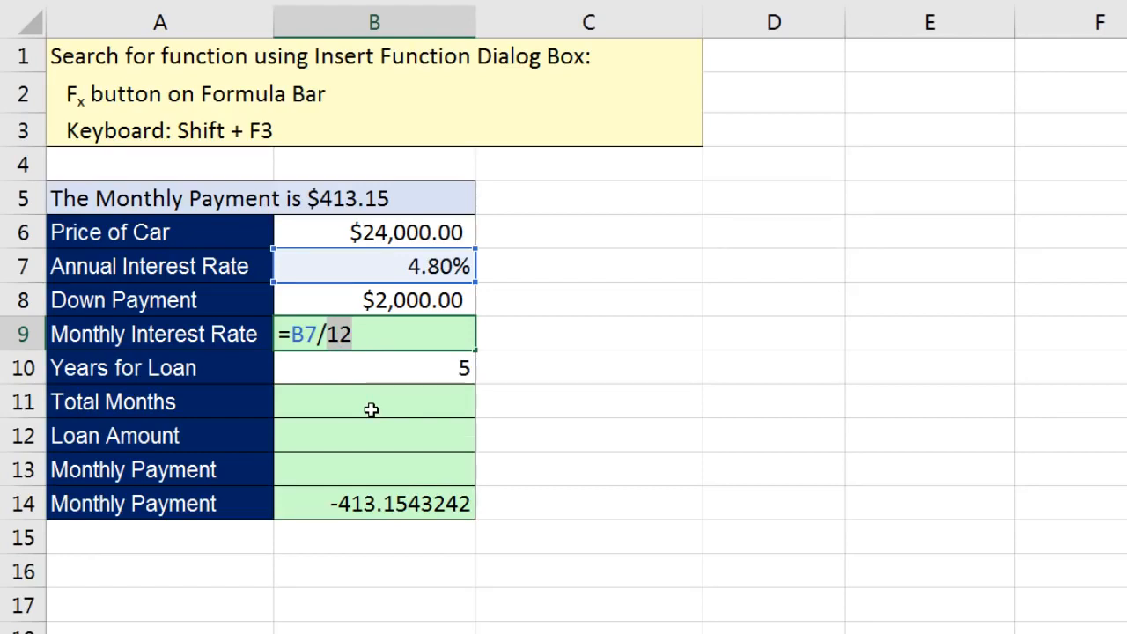
pyautogui.press('Return')
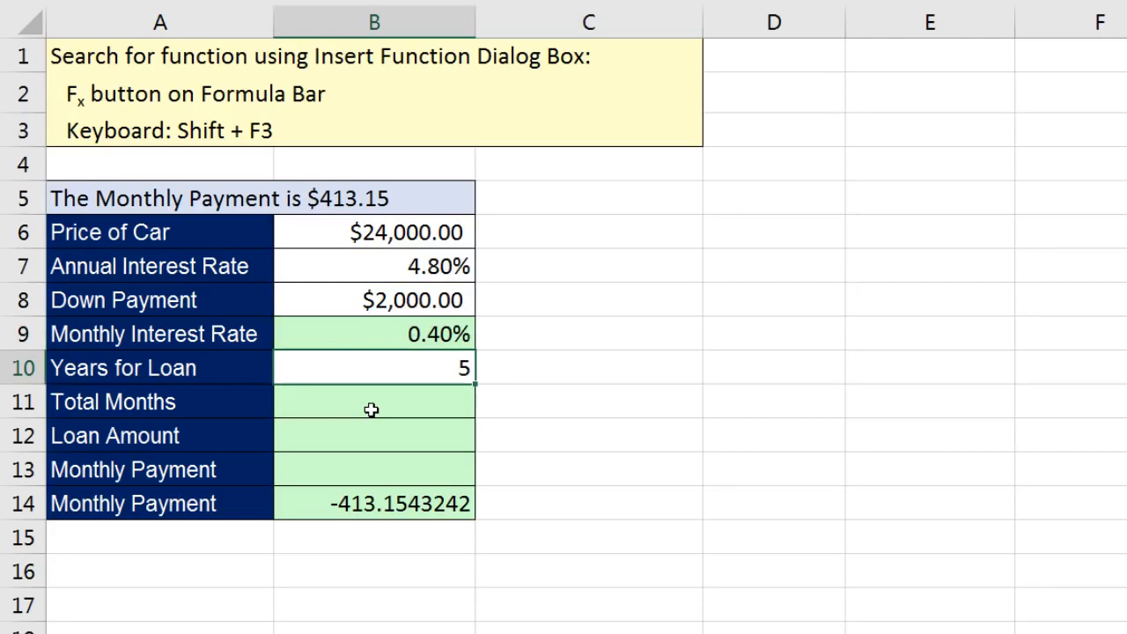
pyautogui.click(447, 343)
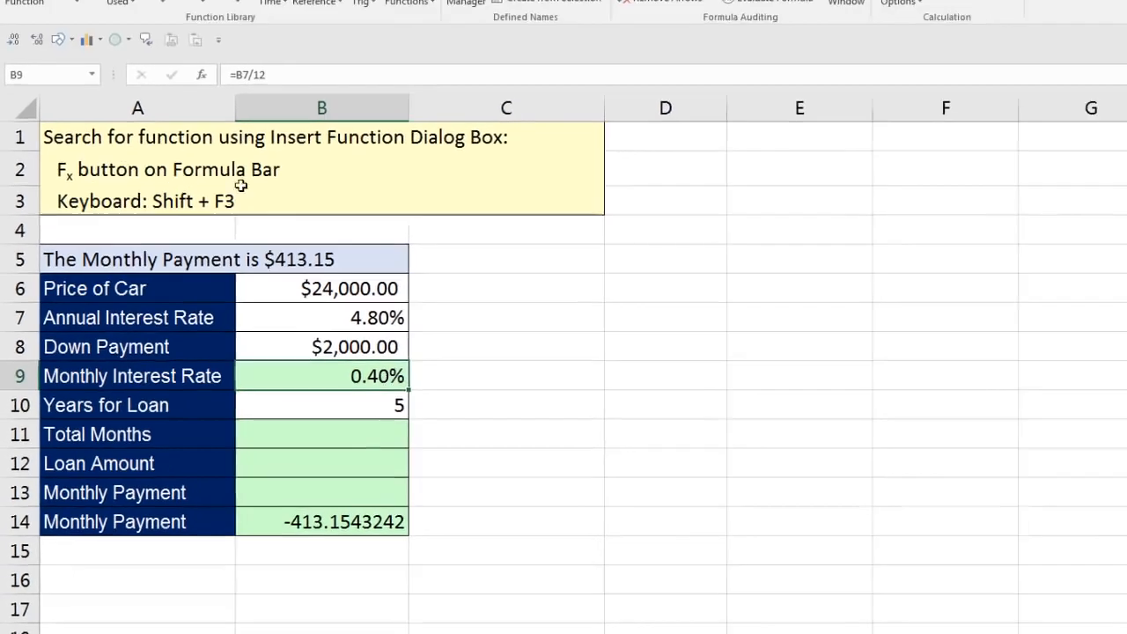
pyautogui.click(64, 34)
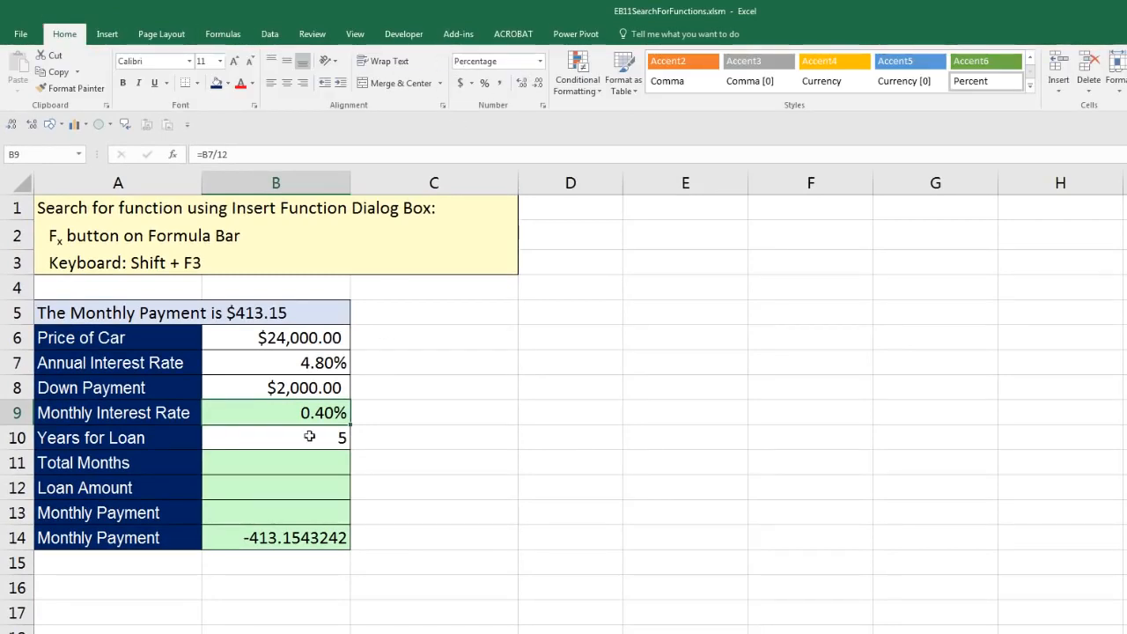
# - Calculate the Total Months in B11 with the formula =B10*12
pyautogui.click(275, 439)
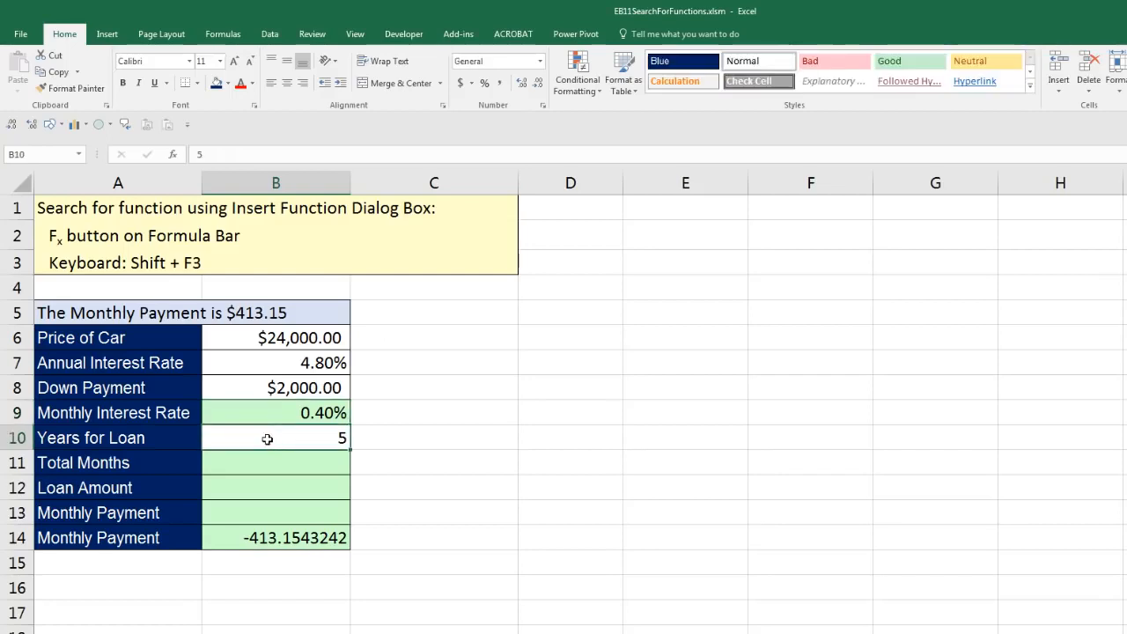
pyautogui.click(265, 464)
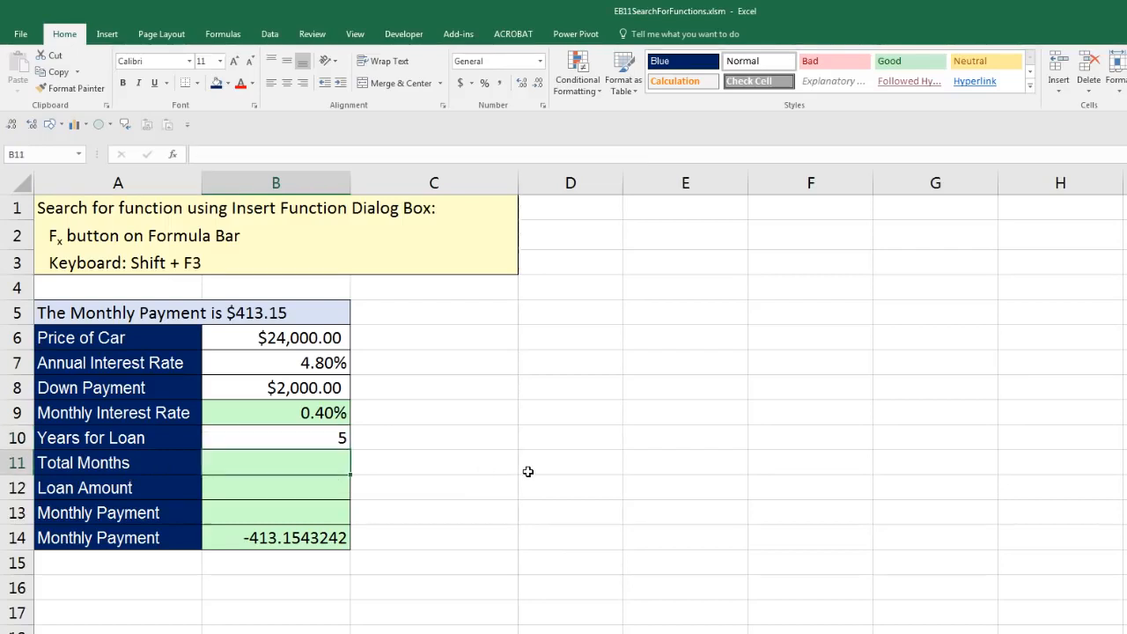
pyautogui.write('=')
pyautogui.press('Up')
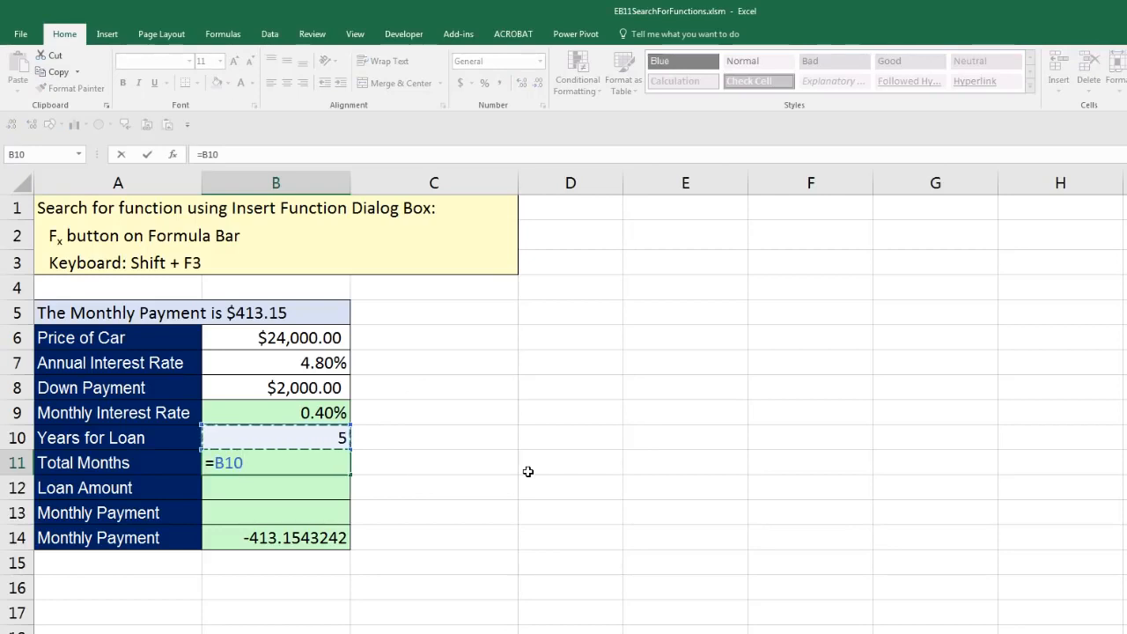
pyautogui.write('*12')
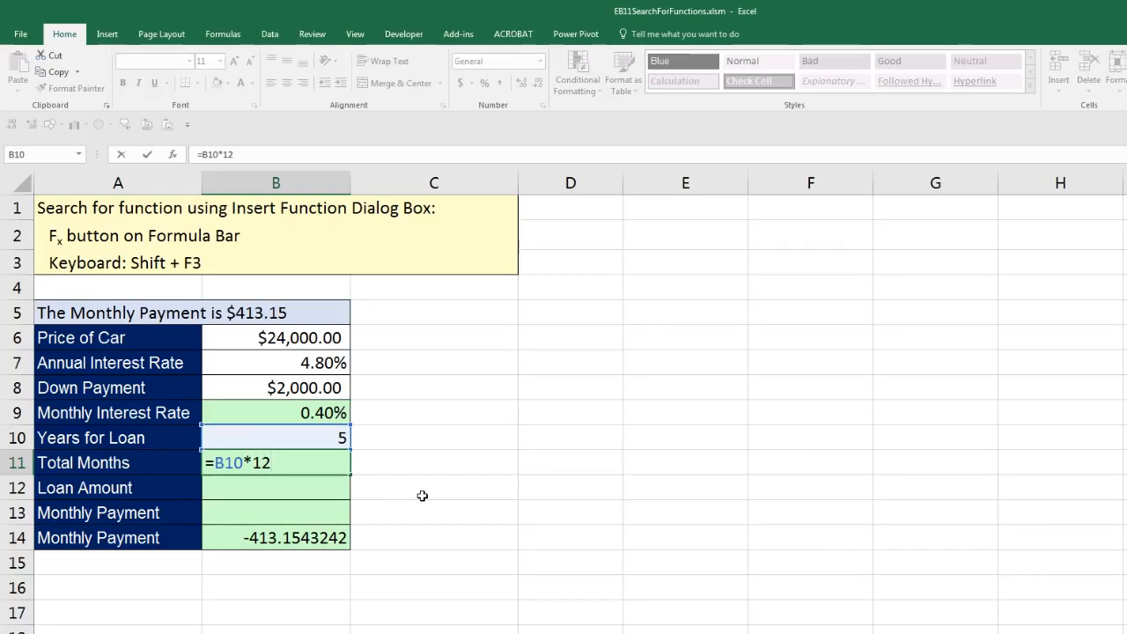
pyautogui.press('Return')
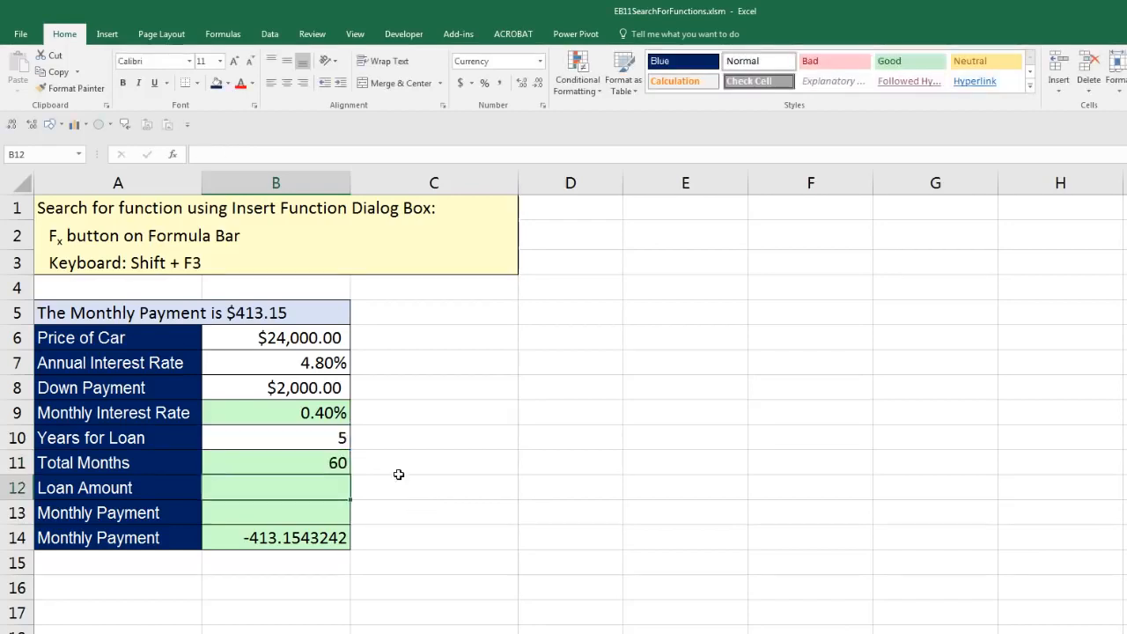
# - Calculate the Loan Amount in B12 by subtracting the down payment from the car price with =B6-B8
pyautogui.click(315, 339)
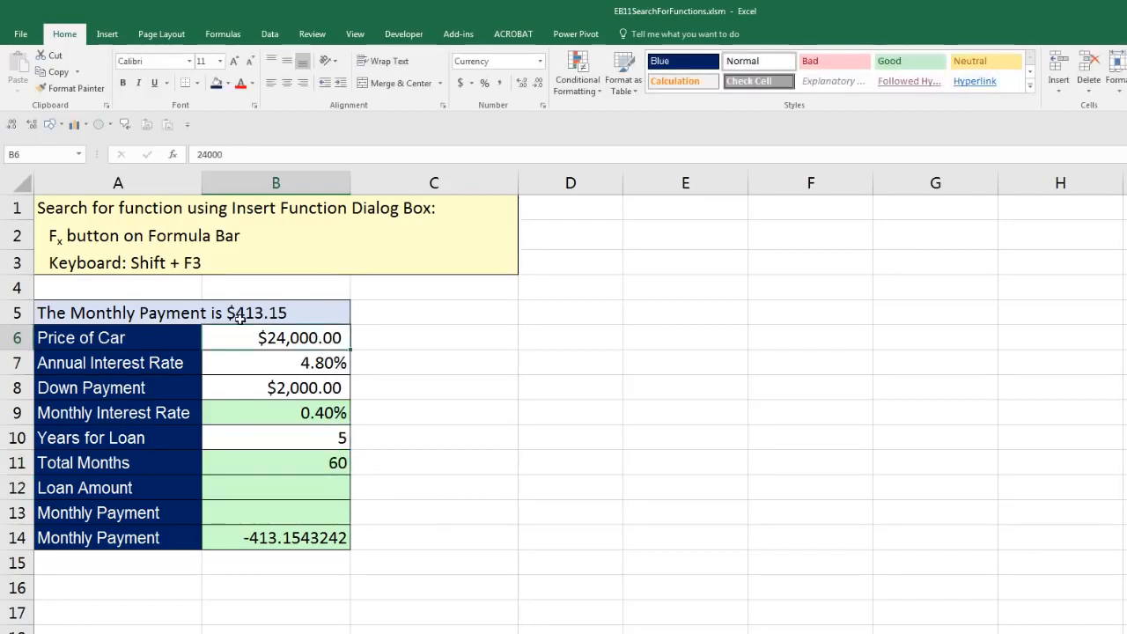
pyautogui.click(287, 393)
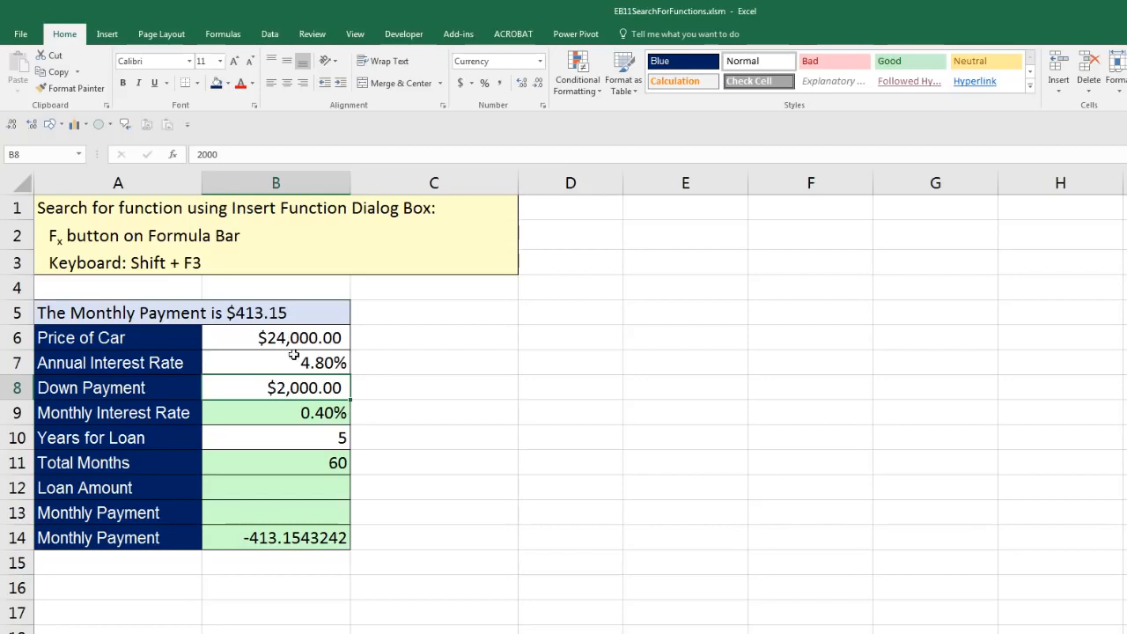
pyautogui.click(311, 494)
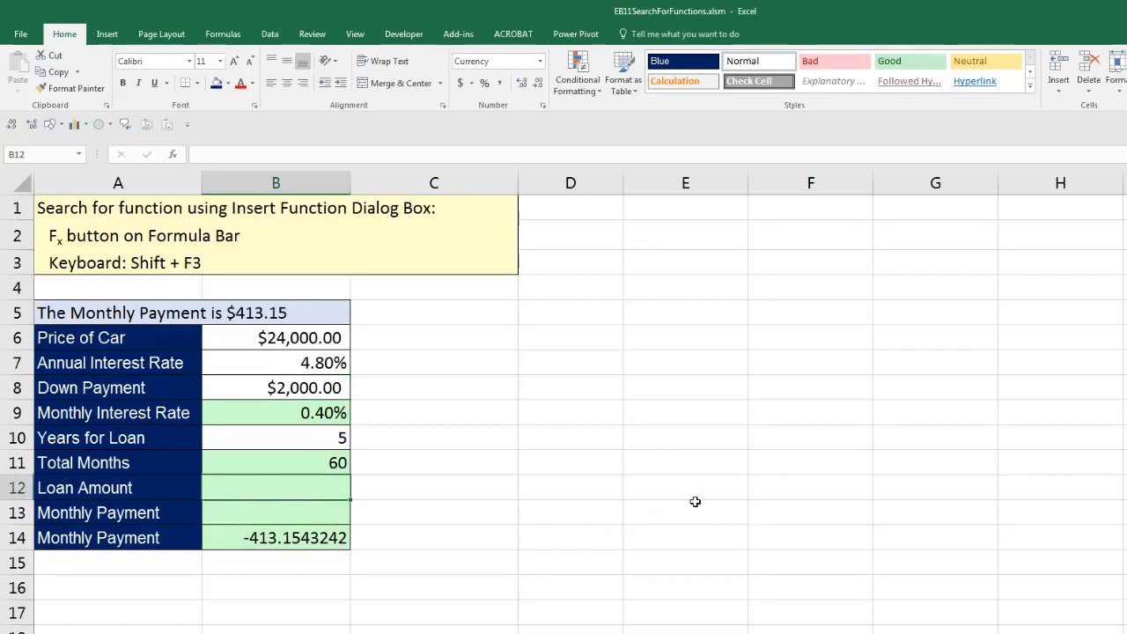
pyautogui.write('=')
pyautogui.press('Up')
pyautogui.press('Up')
pyautogui.press('Up')
pyautogui.press('Up')
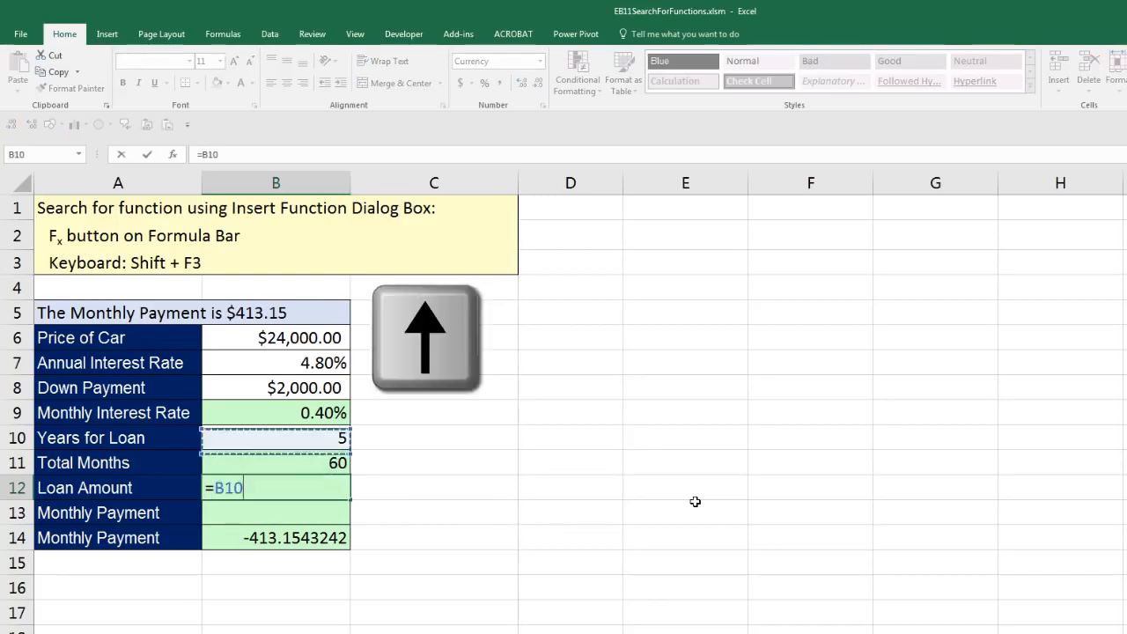
pyautogui.press('Up')
pyautogui.press('Up')
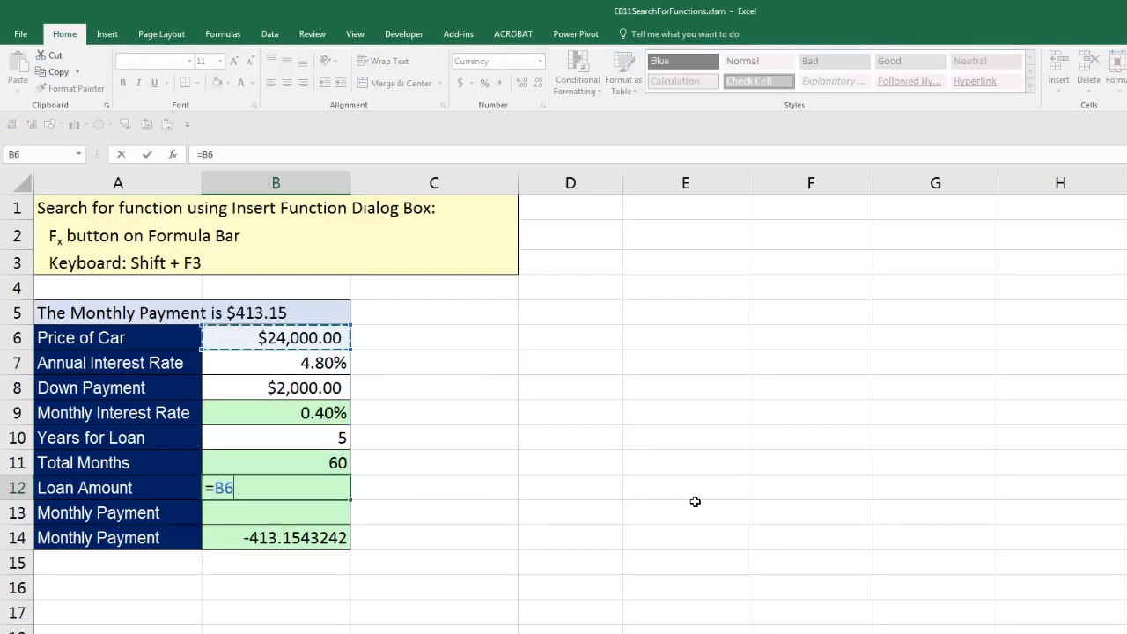
pyautogui.write('-')
pyautogui.press('Up')
pyautogui.press('Up')
pyautogui.press('Up')
pyautogui.press('Up')
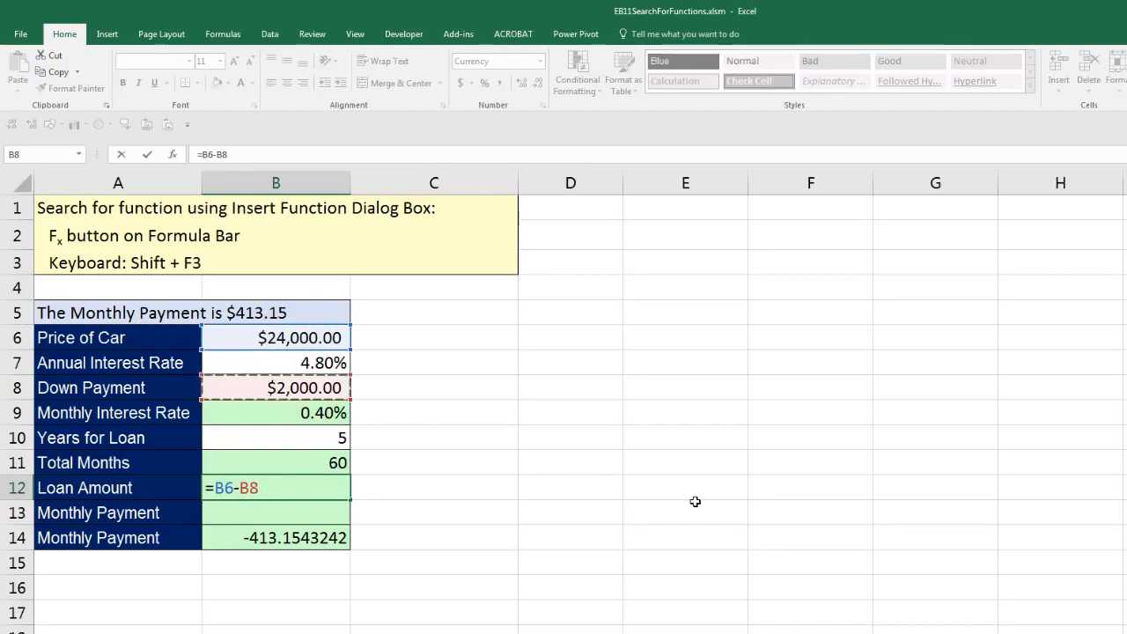
pyautogui.press('Return')
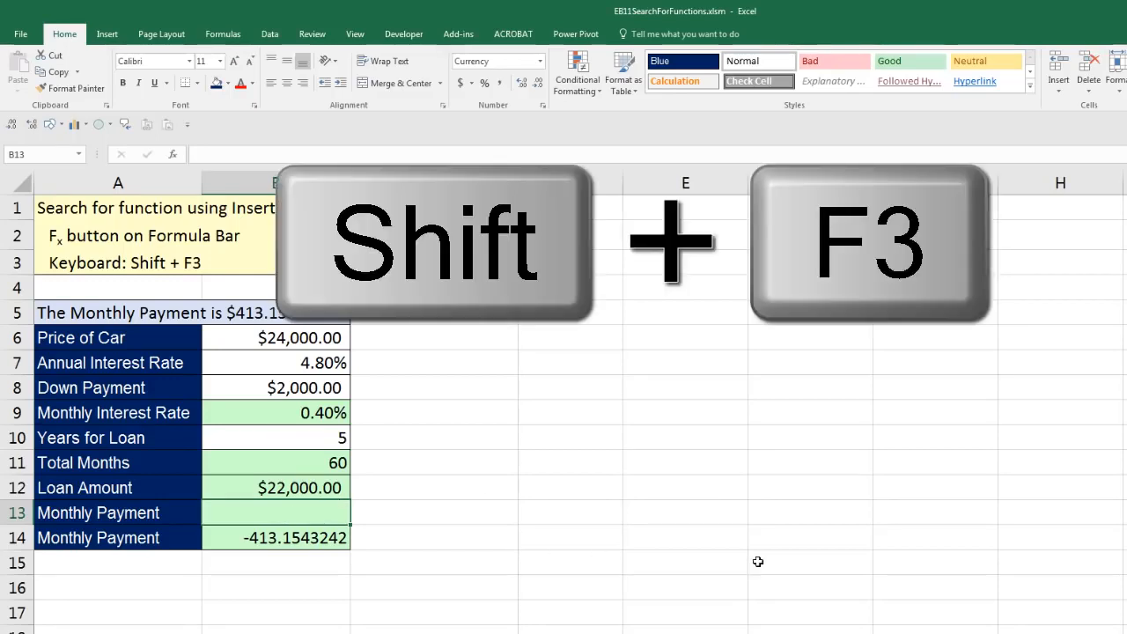
# - Search for a function in B13 with "Loan paymnet" and view the arguments of PMT without inserting it
pyautogui.hotkey('shift', 'F3')
pyautogui.write('L')
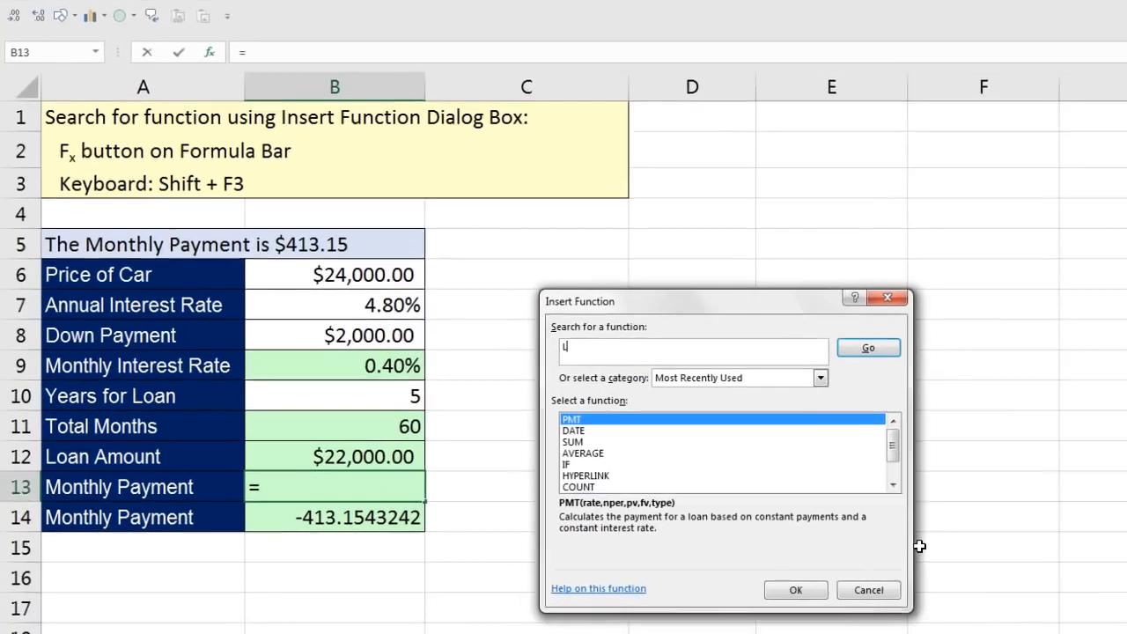
pyautogui.write('oan paymnet')
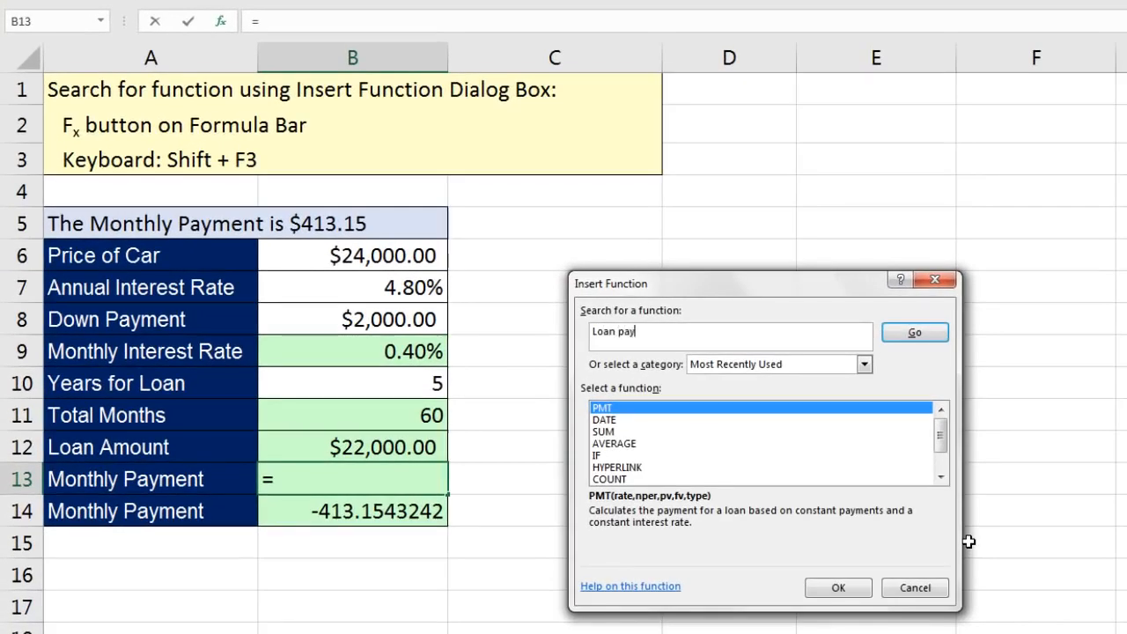
pyautogui.press('Return')
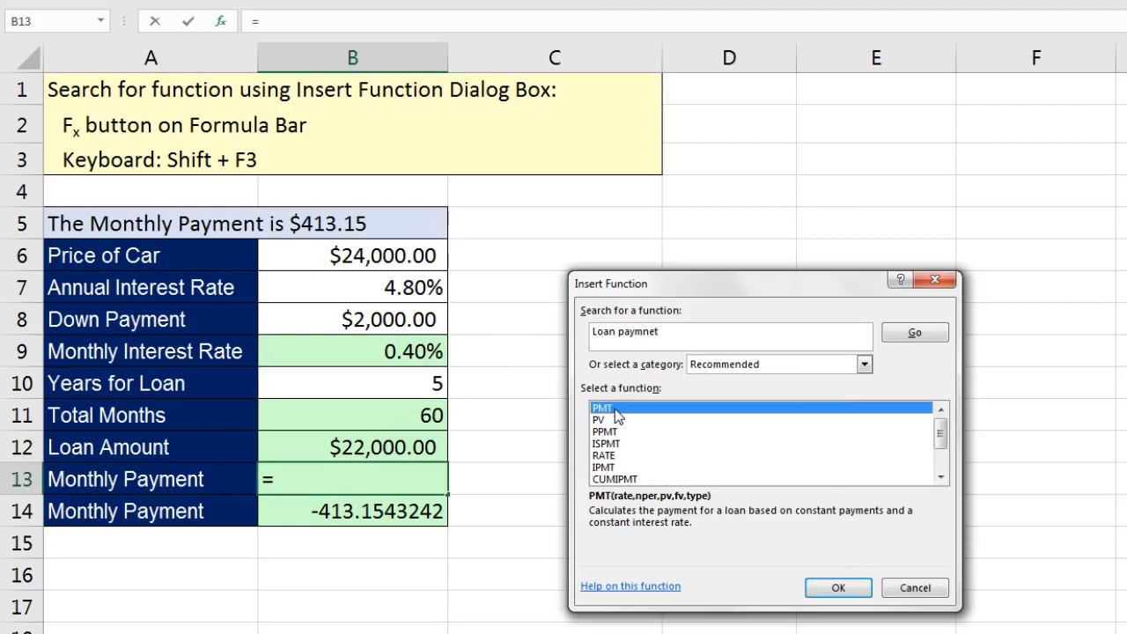
pyautogui.press('Return')
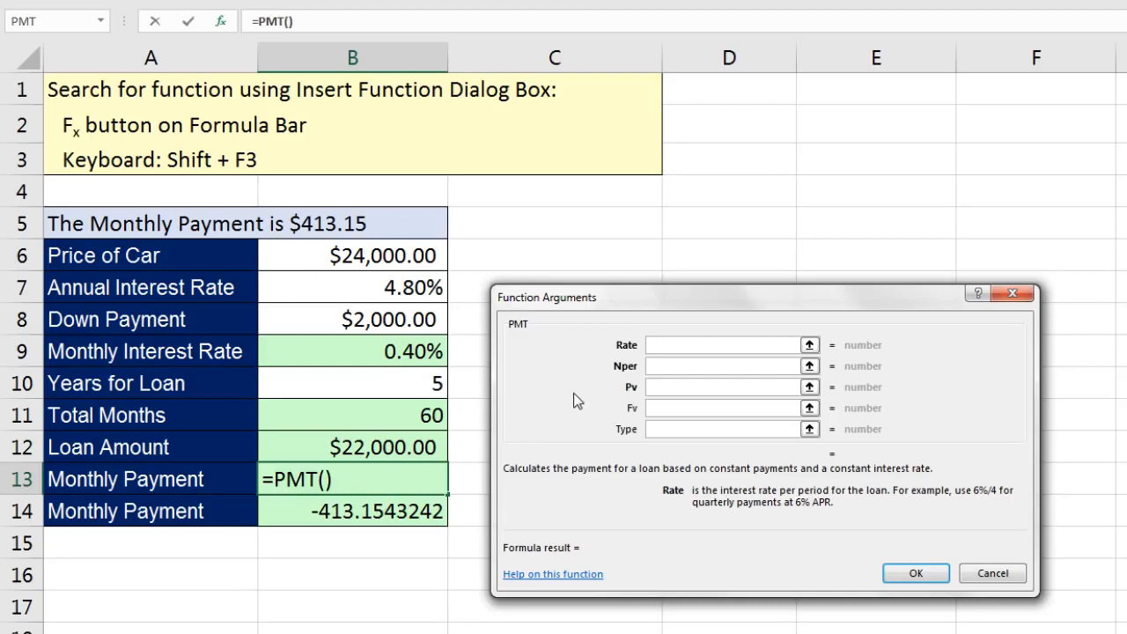
pyautogui.press('Escape')
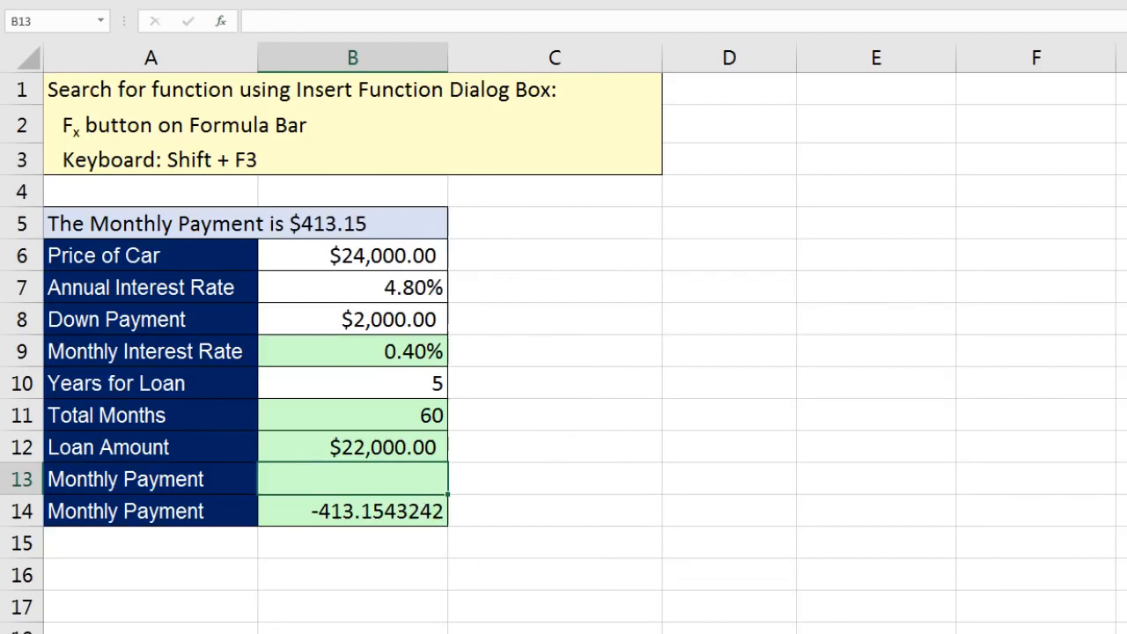
# - Start a PMT function in B13 and set its arguments to Rate B9, Nper B11 and Pv B12
pyautogui.write('=pmt')
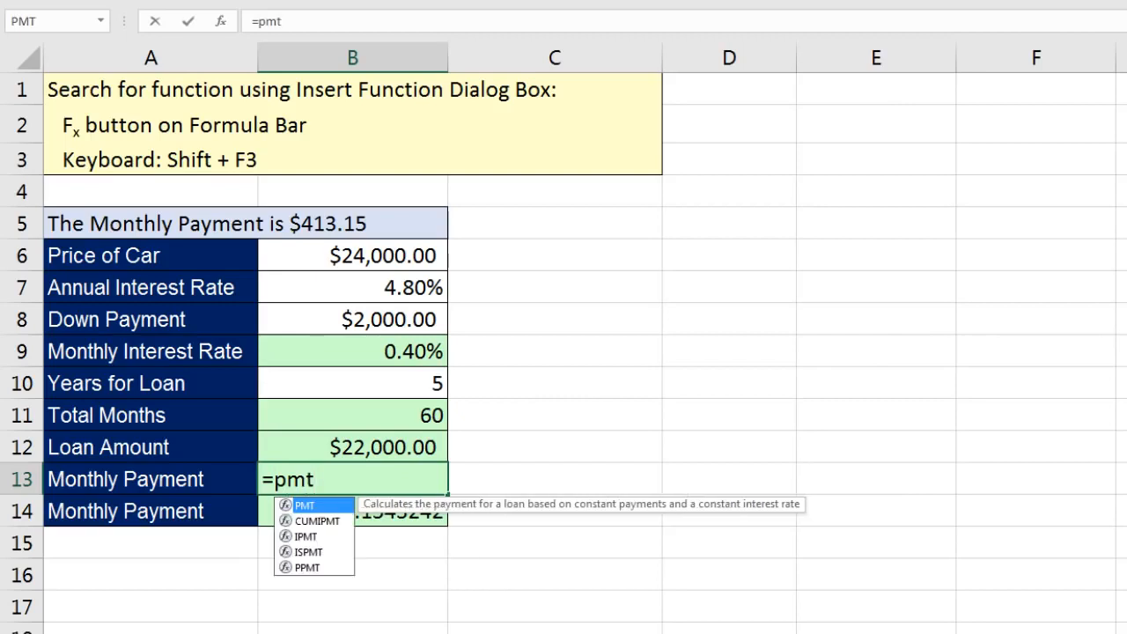
pyautogui.press('Tab')
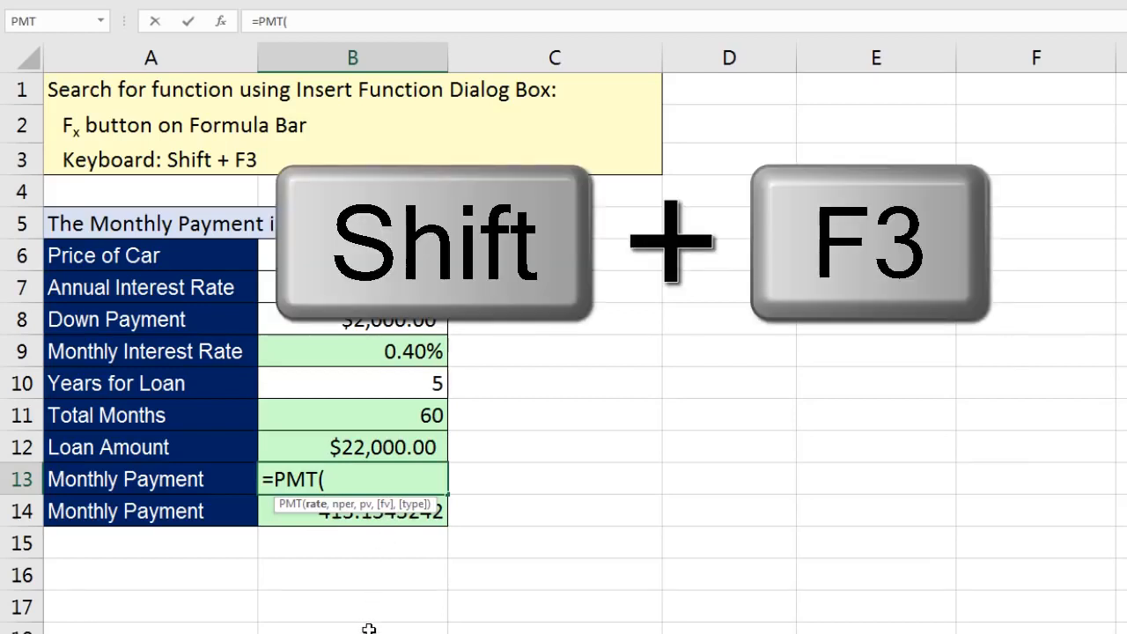
pyautogui.hotkey('shift', 'F3')
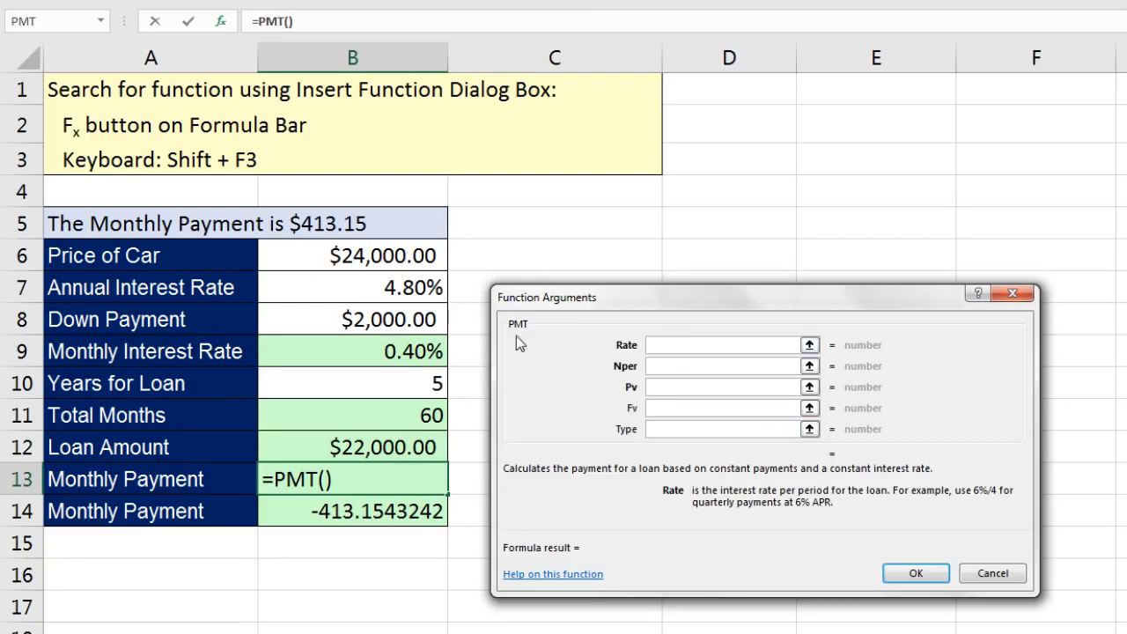
pyautogui.click(404, 346)
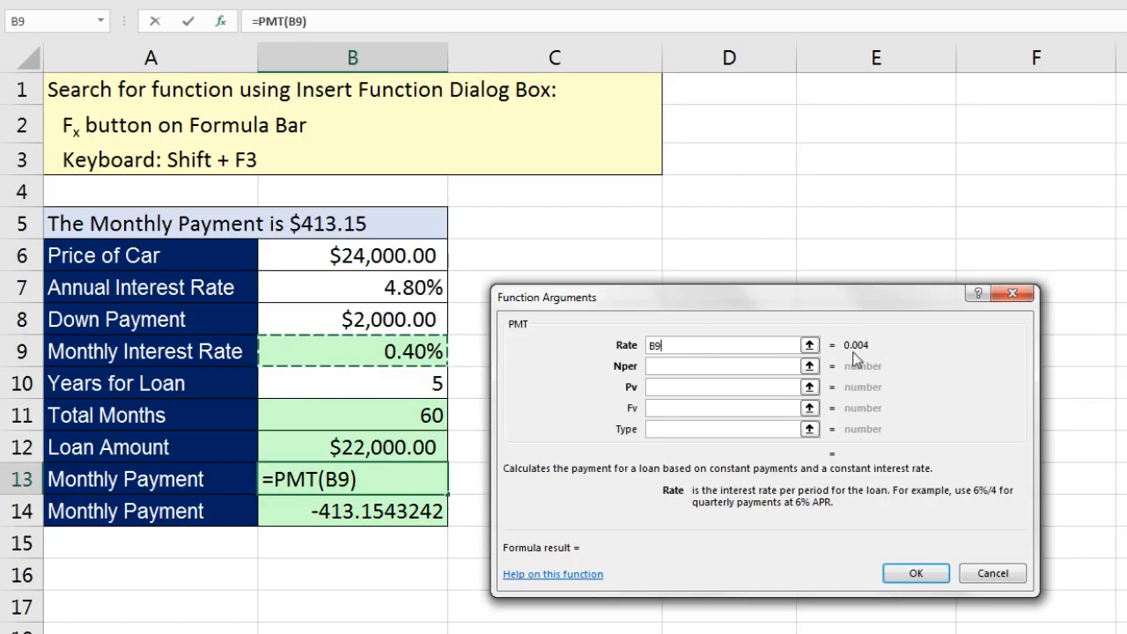
pyautogui.press('Tab')
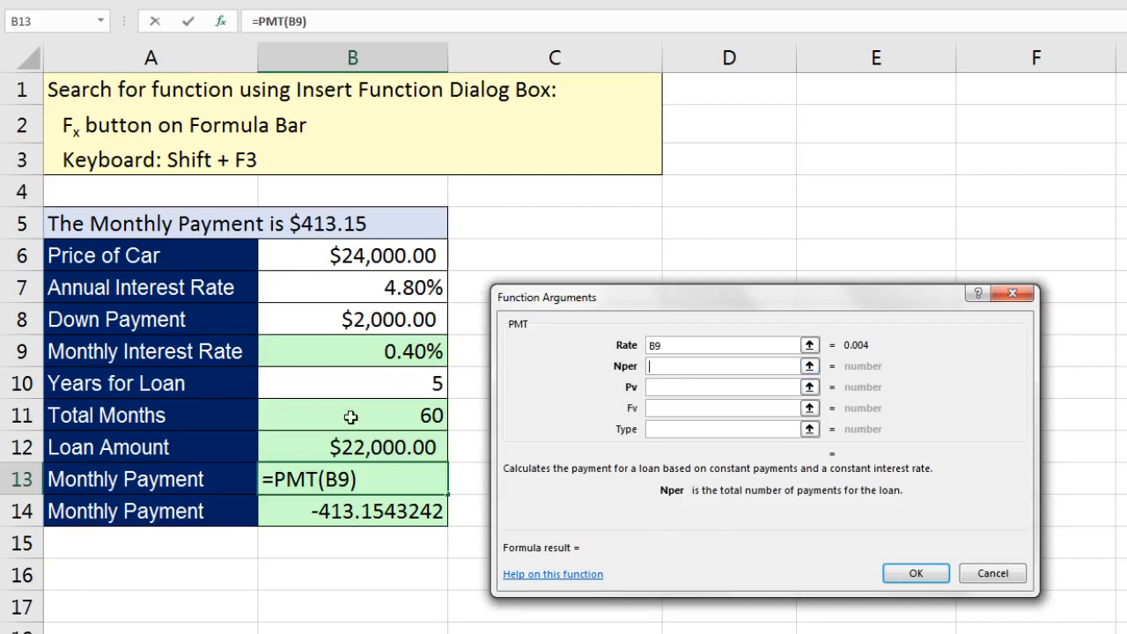
pyautogui.click(396, 418)
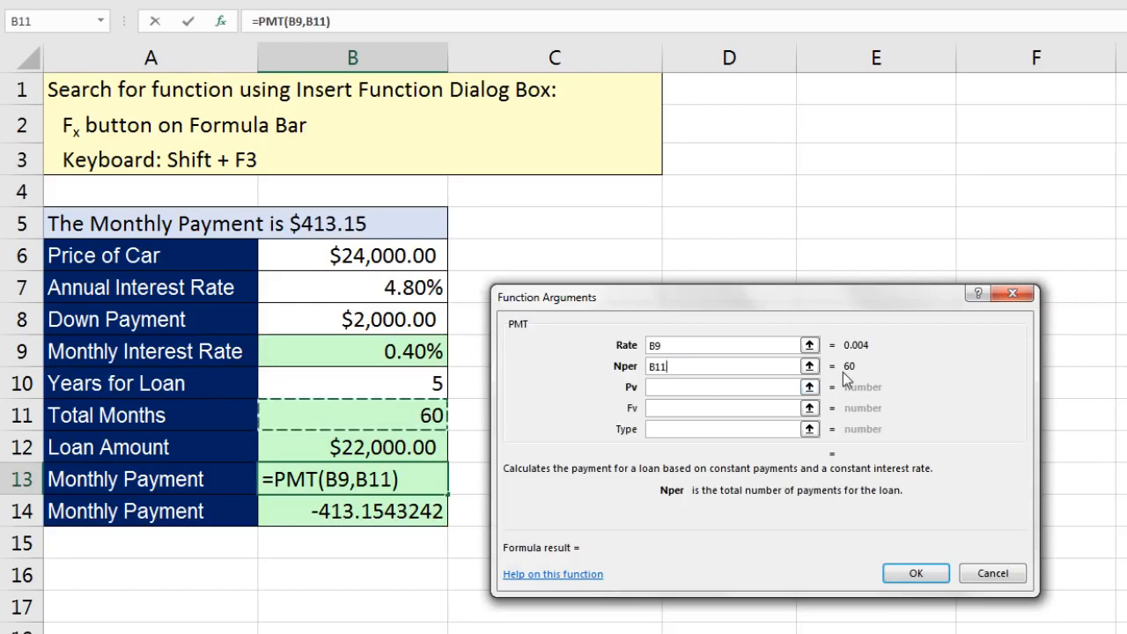
pyautogui.press('Tab')
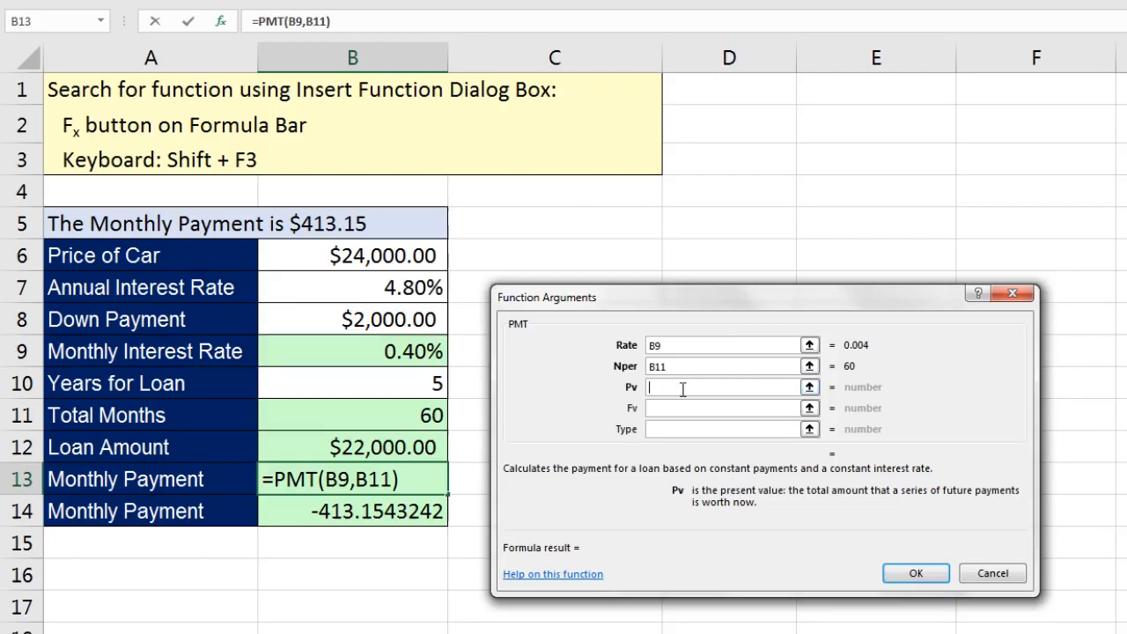
pyautogui.click(314, 449)
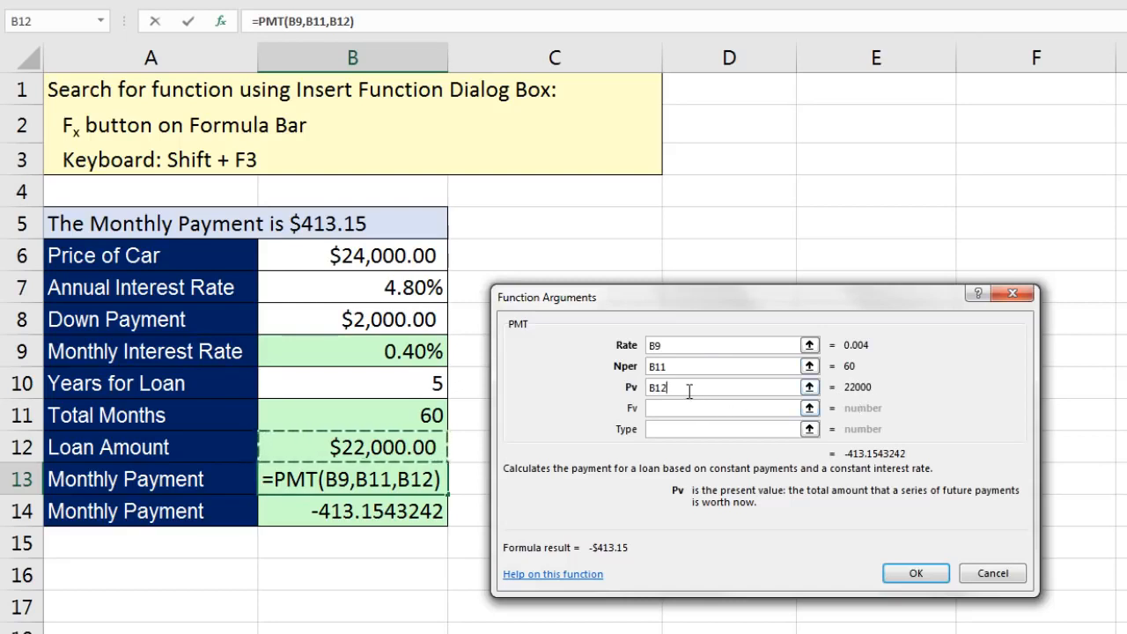
# - Check the Fv and Type argument descriptions, leave both empty and insert the PMT function in B13
pyautogui.press('Tab')
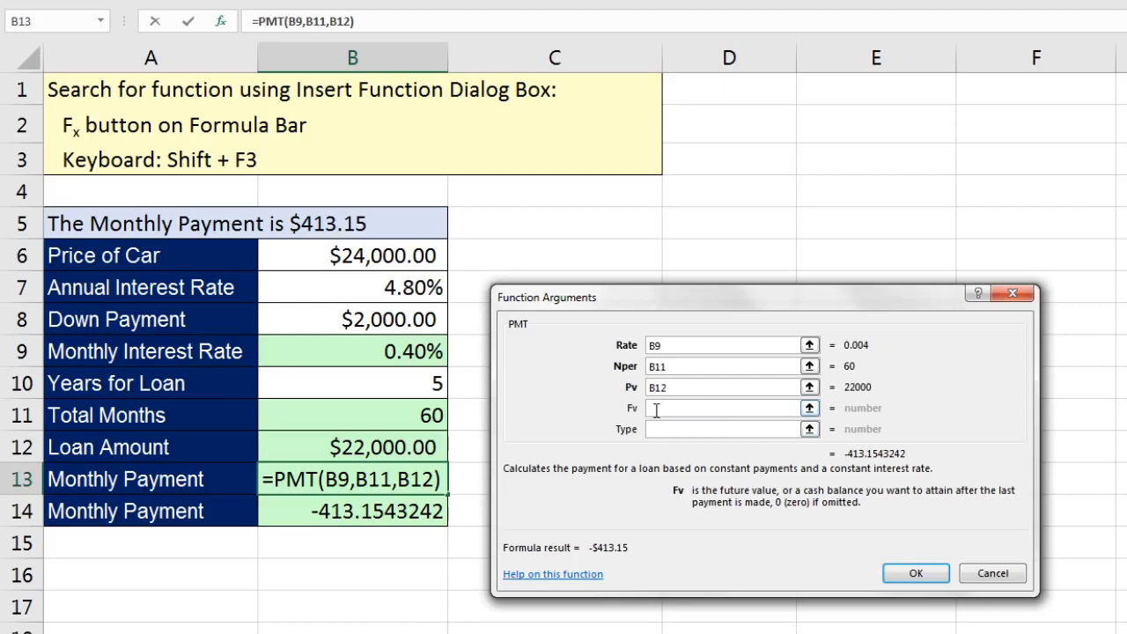
pyautogui.press('Tab')
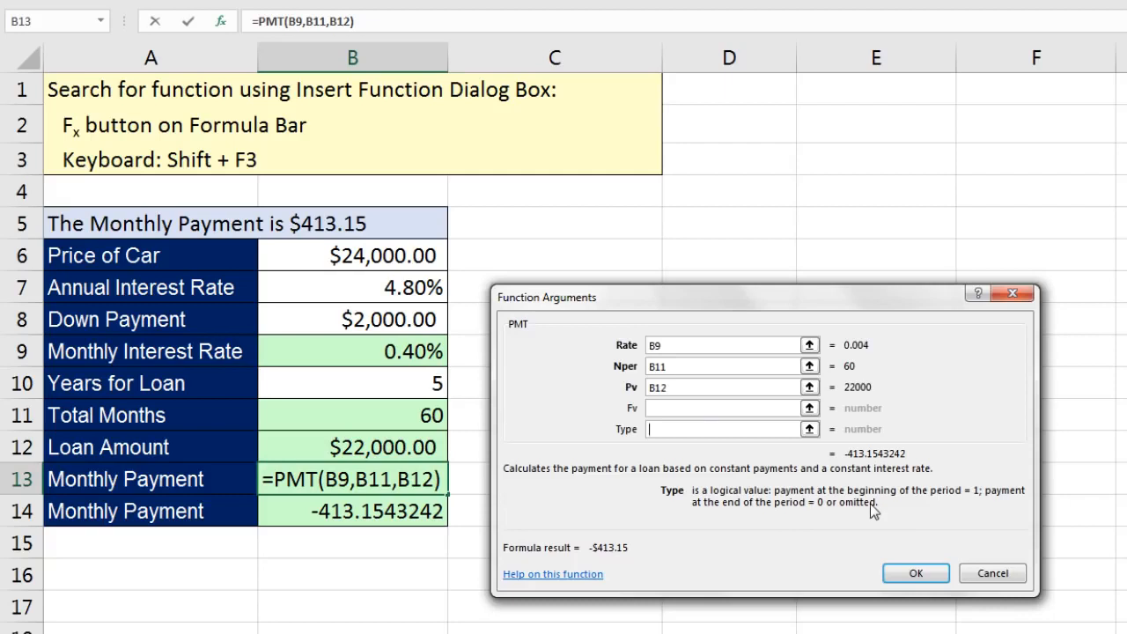
pyautogui.click(663, 408)
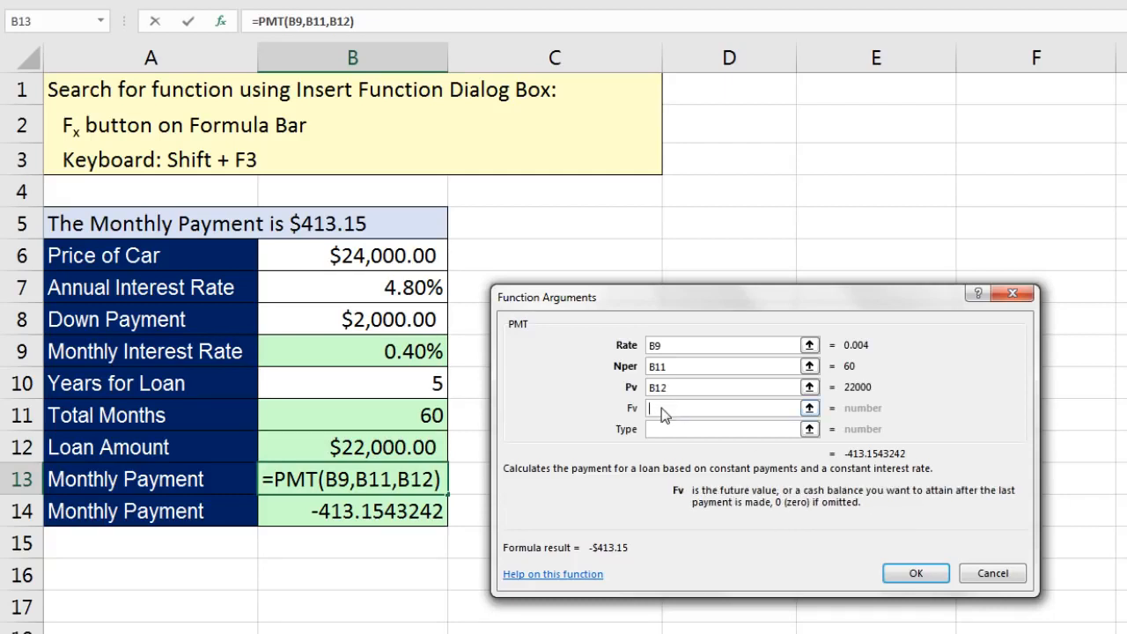
pyautogui.click(663, 430)
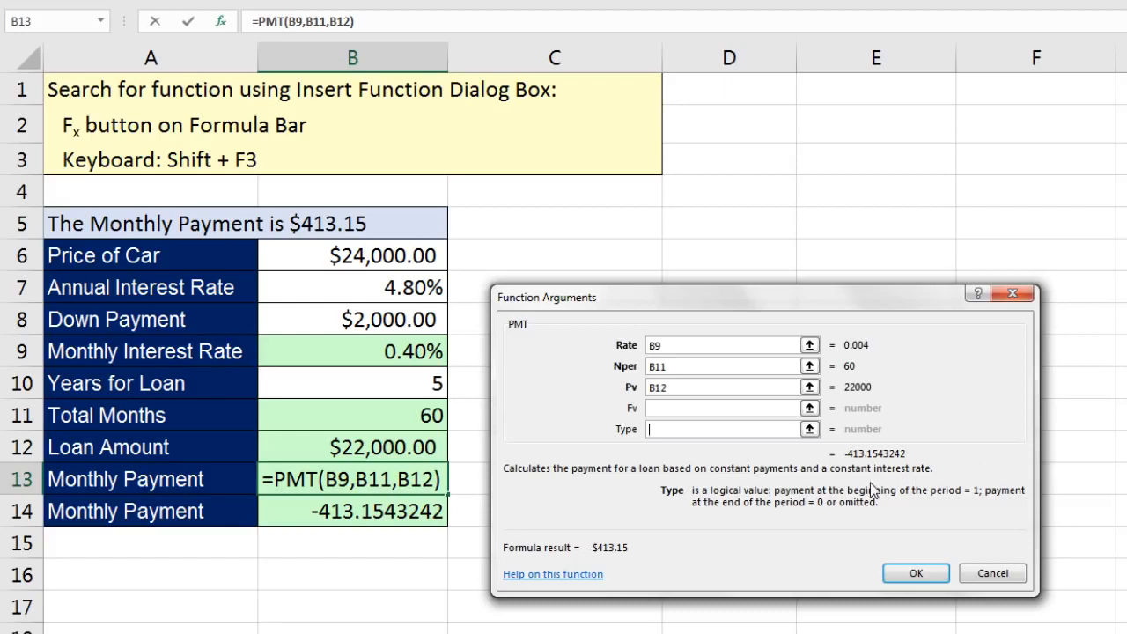
pyautogui.click(922, 575)
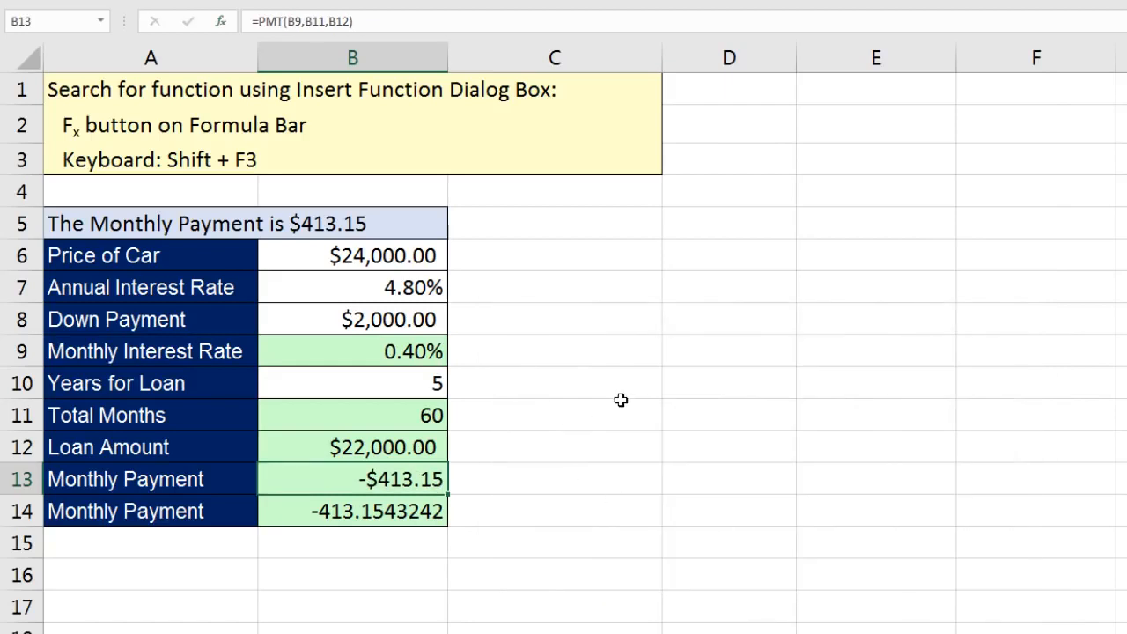
# - Compare the cell references in the PMT formula in B13 with the long payment formula in B14
pyautogui.press('F2')
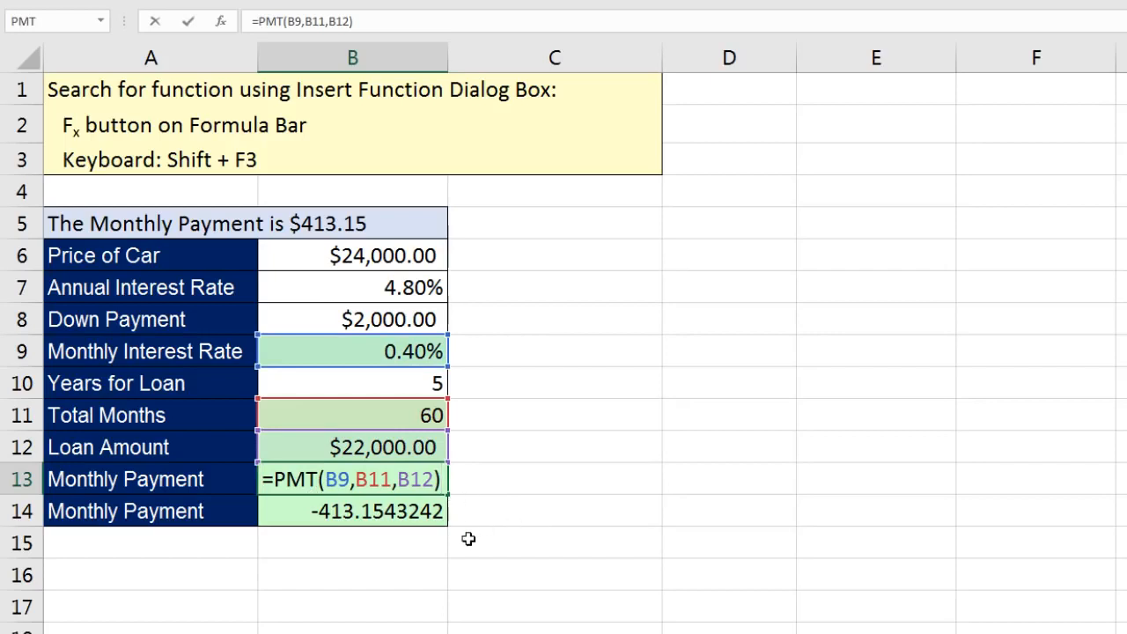
pyautogui.press('Return')
pyautogui.press('F2')
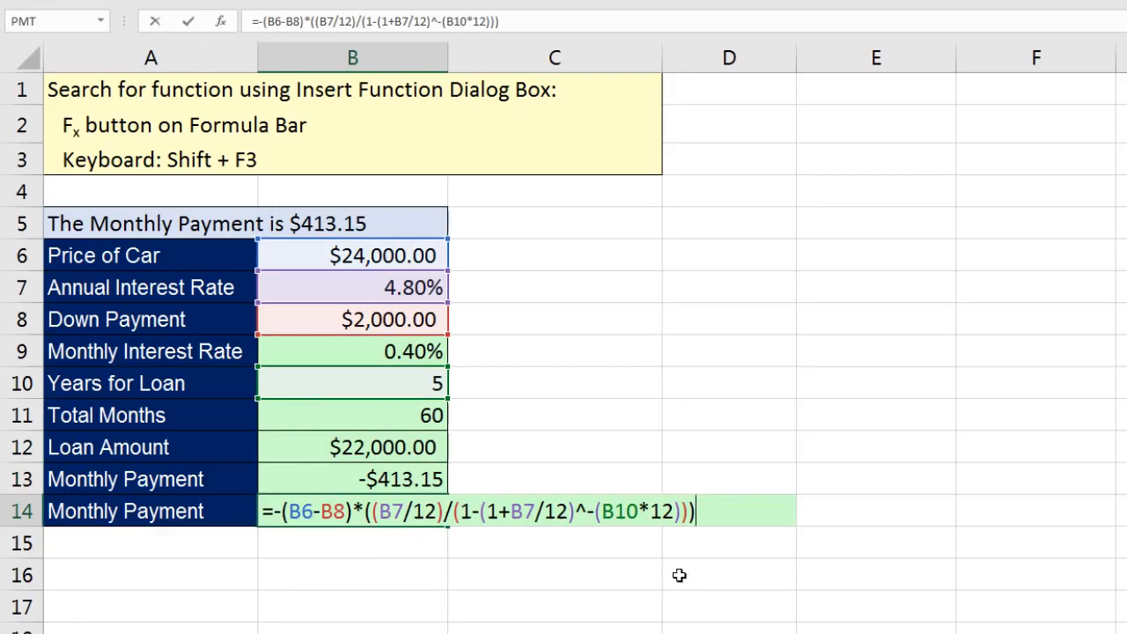
pyautogui.hotkey('ctrl', 'Return')
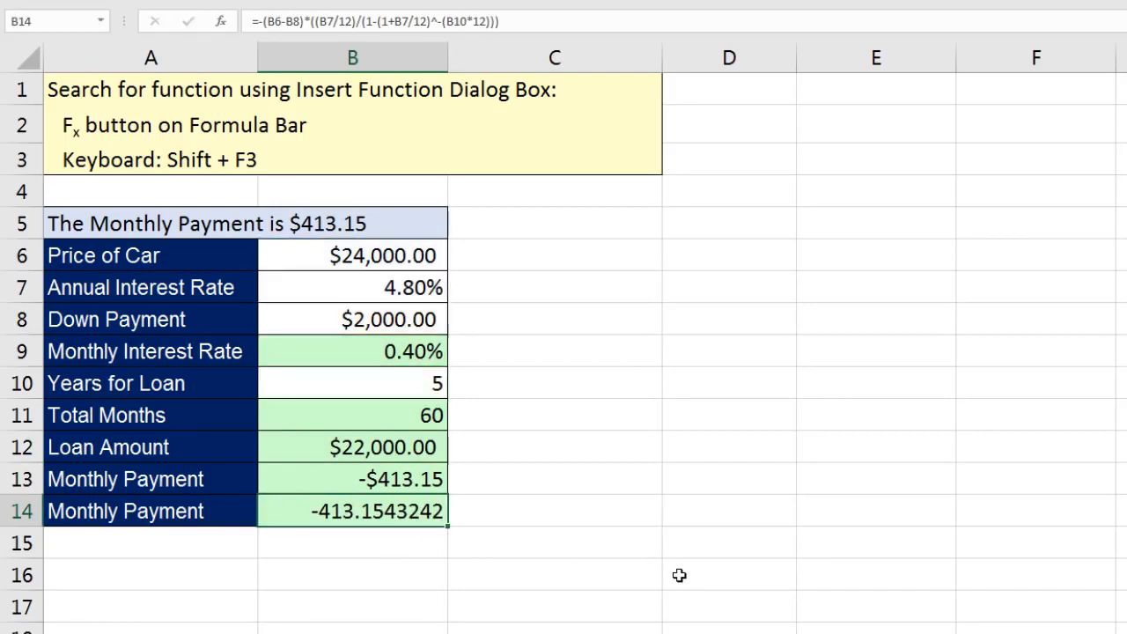
# - Review the car price, annual interest rate and down payment inputs in B6:B8 and the PMT formula in B13
pyautogui.click(434, 476)
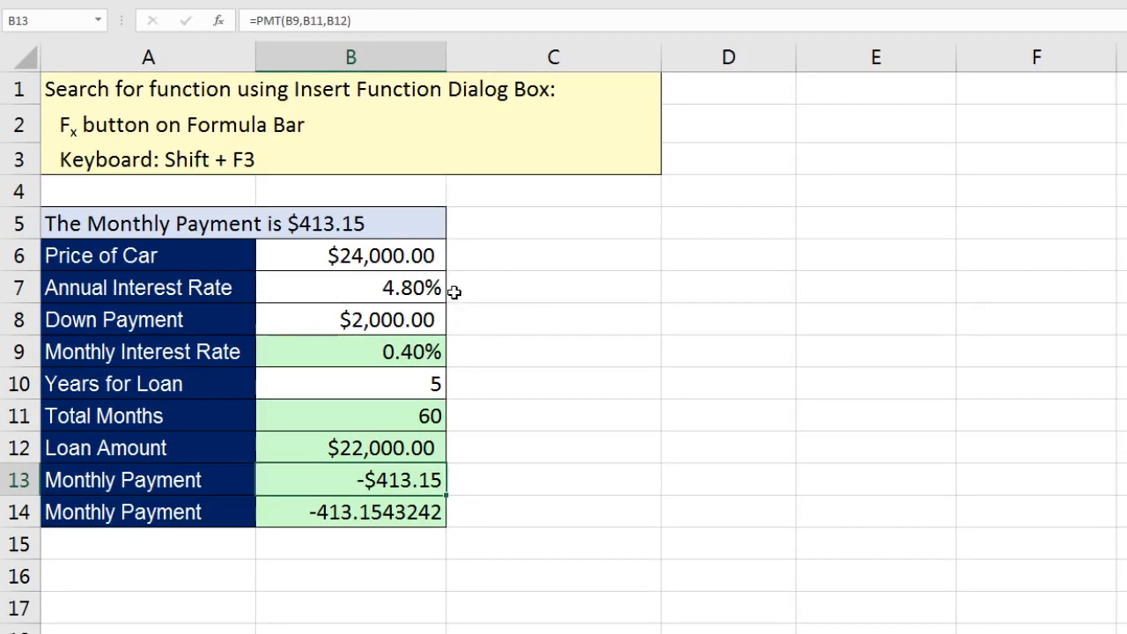
pyautogui.click(423, 256)
pyautogui.click(410, 291)
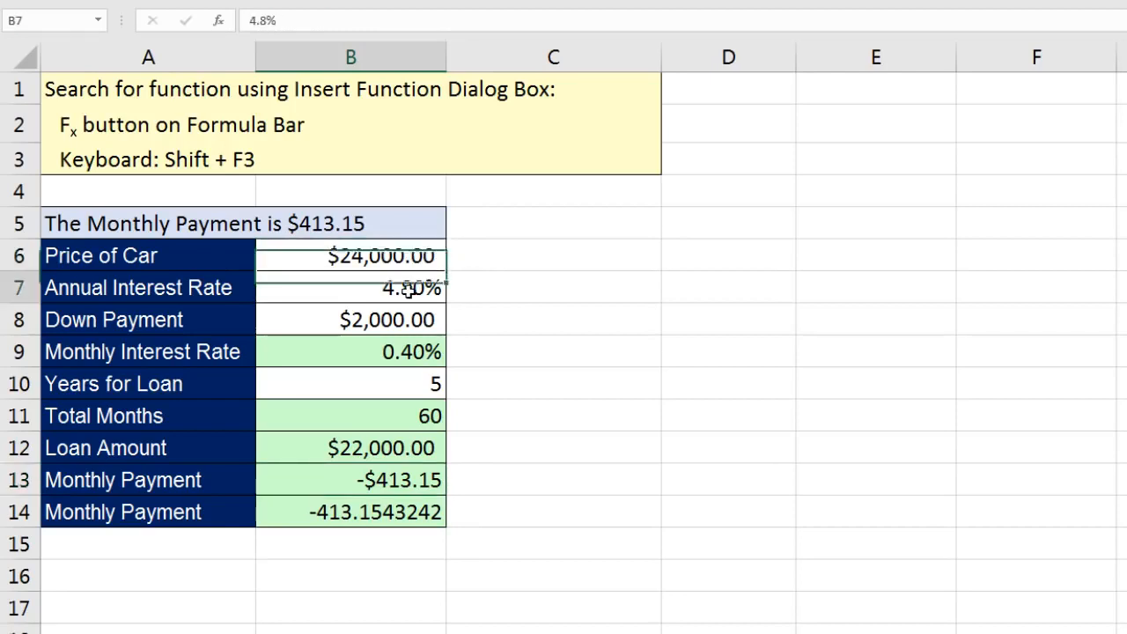
pyautogui.click(399, 320)
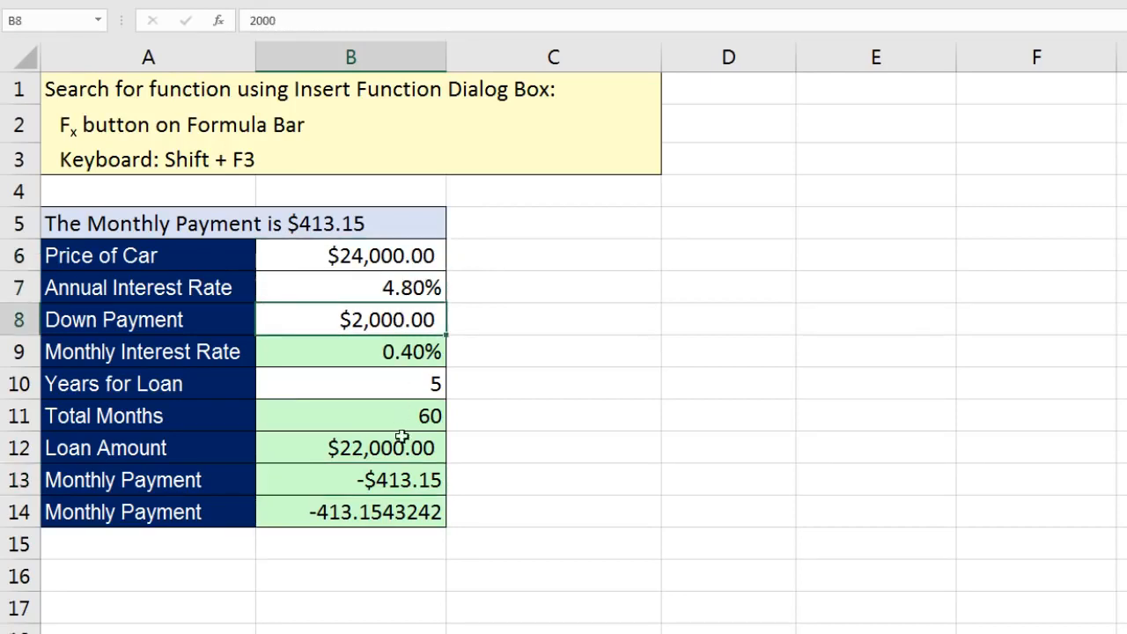
pyautogui.click(399, 484)
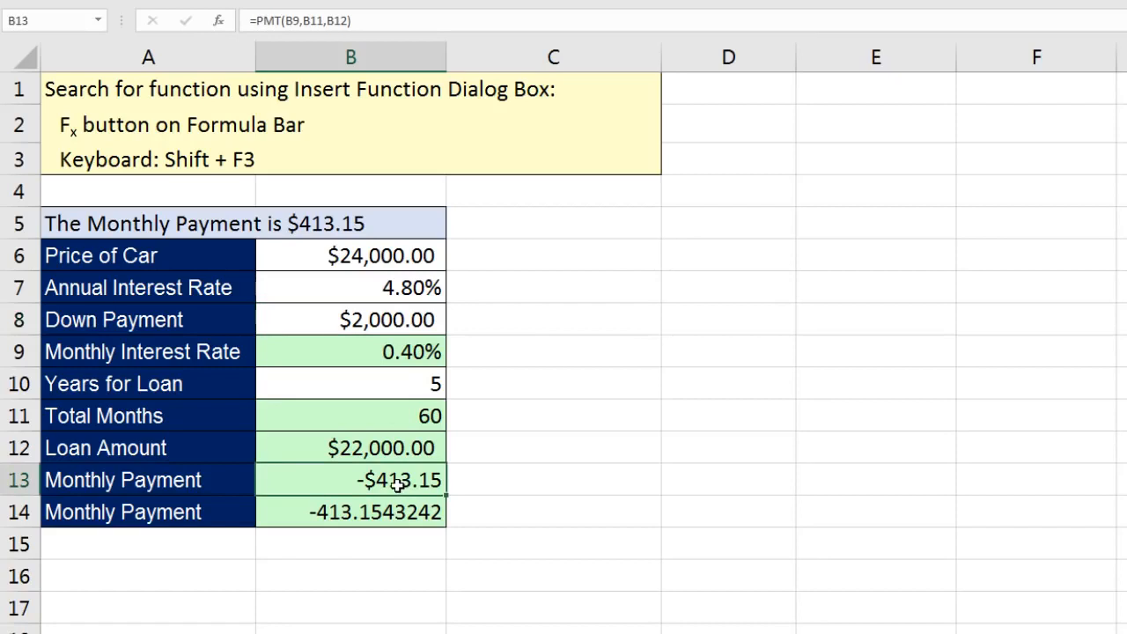
pyautogui.press('F2')
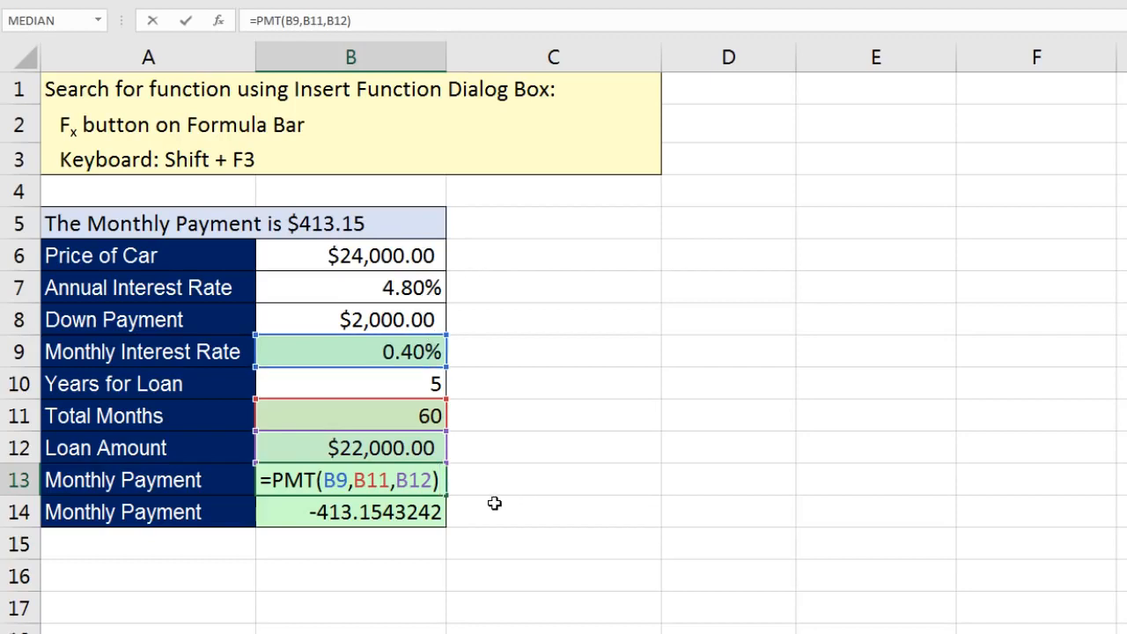
pyautogui.hotkey('ctrl', 'Return')
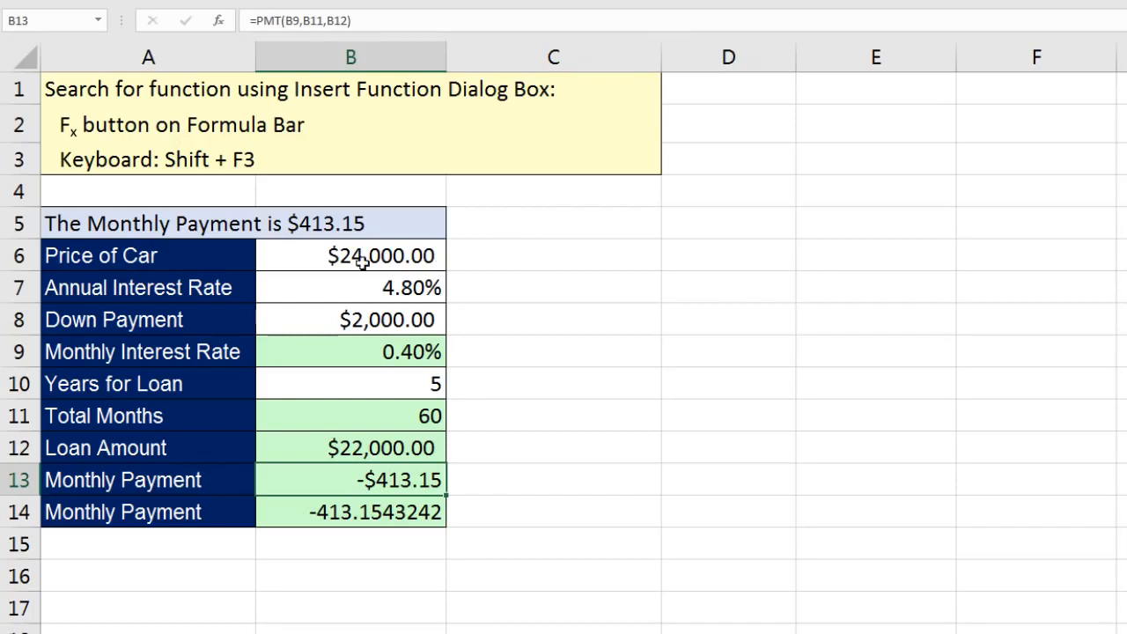
# - Try a Price of Car of 34000 in B6 and undo the change
pyautogui.doubleClick(351, 255)
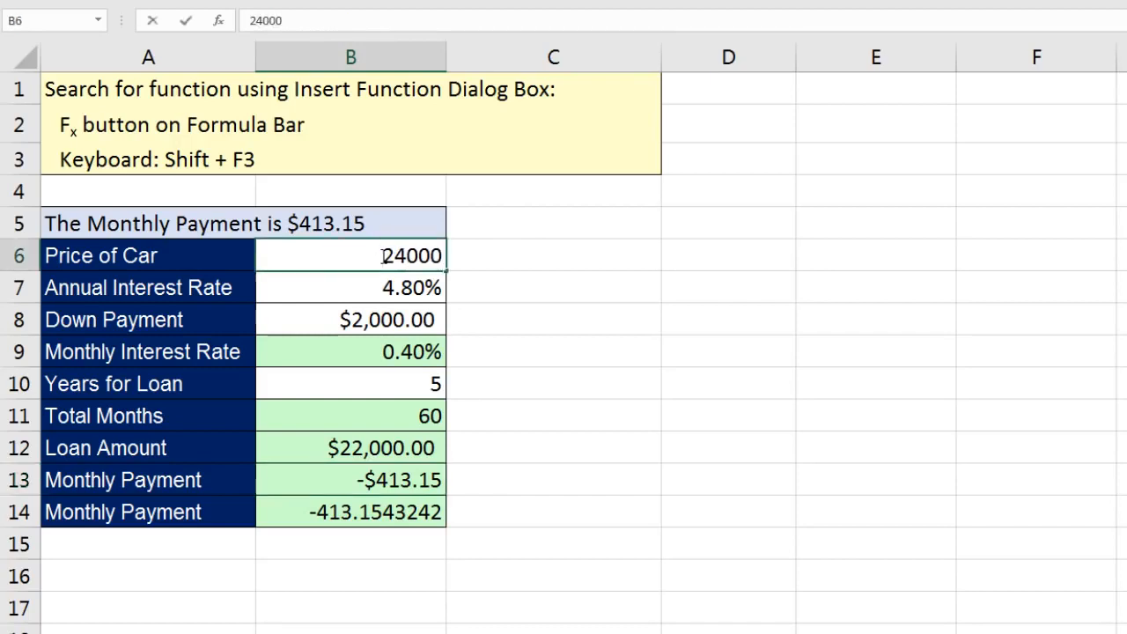
pyautogui.moveTo(385, 255); pyautogui.dragTo(395, 255)
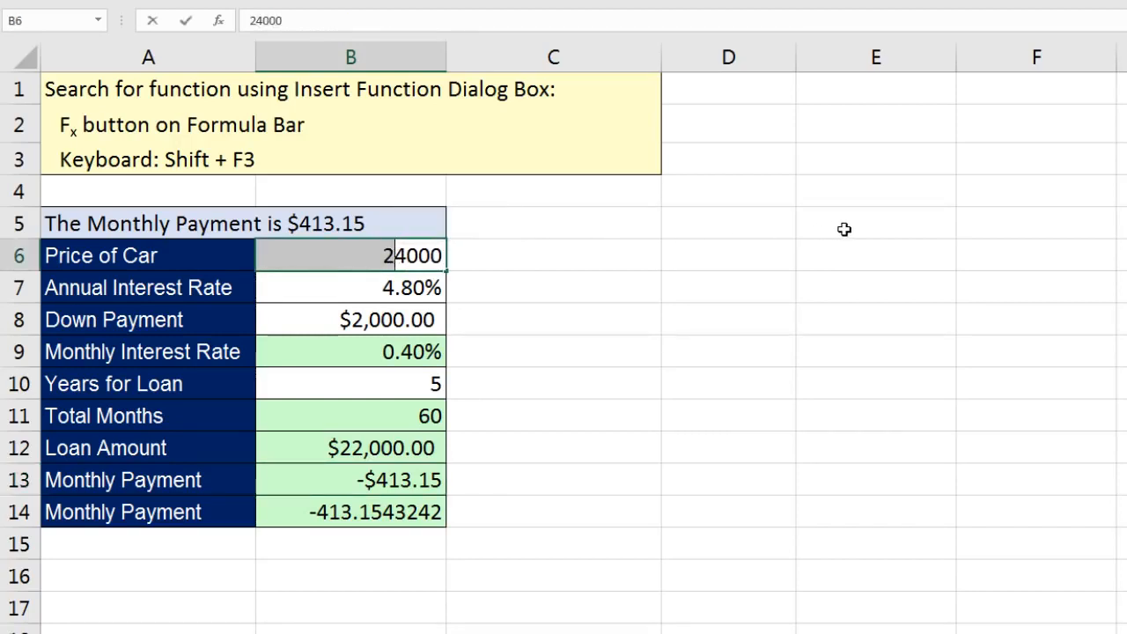
pyautogui.write('3')
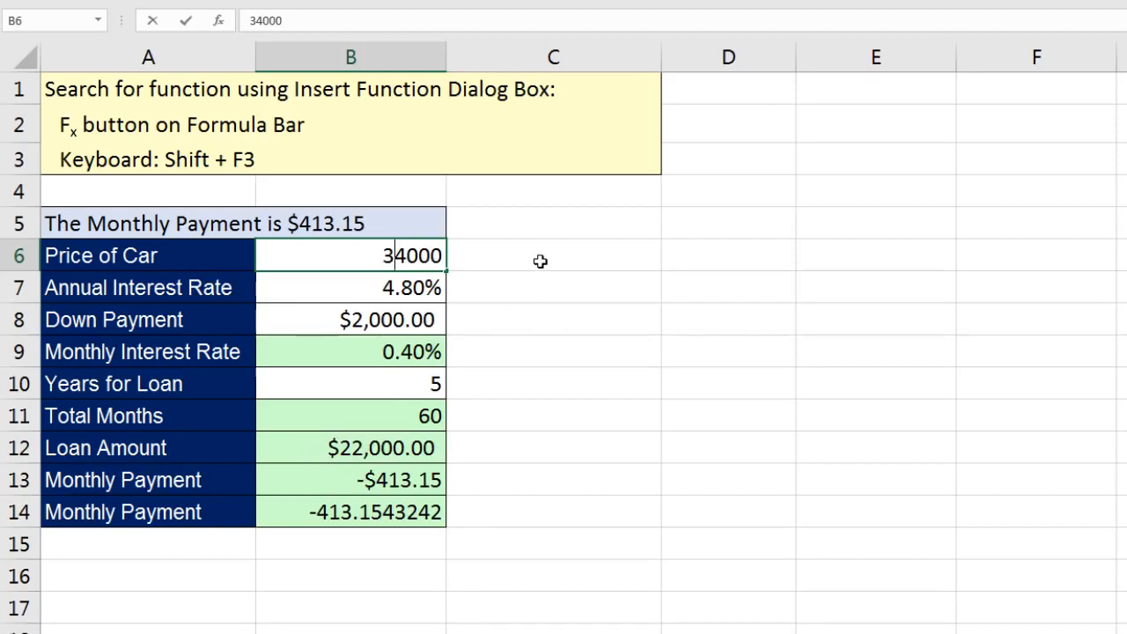
pyautogui.press('Return')
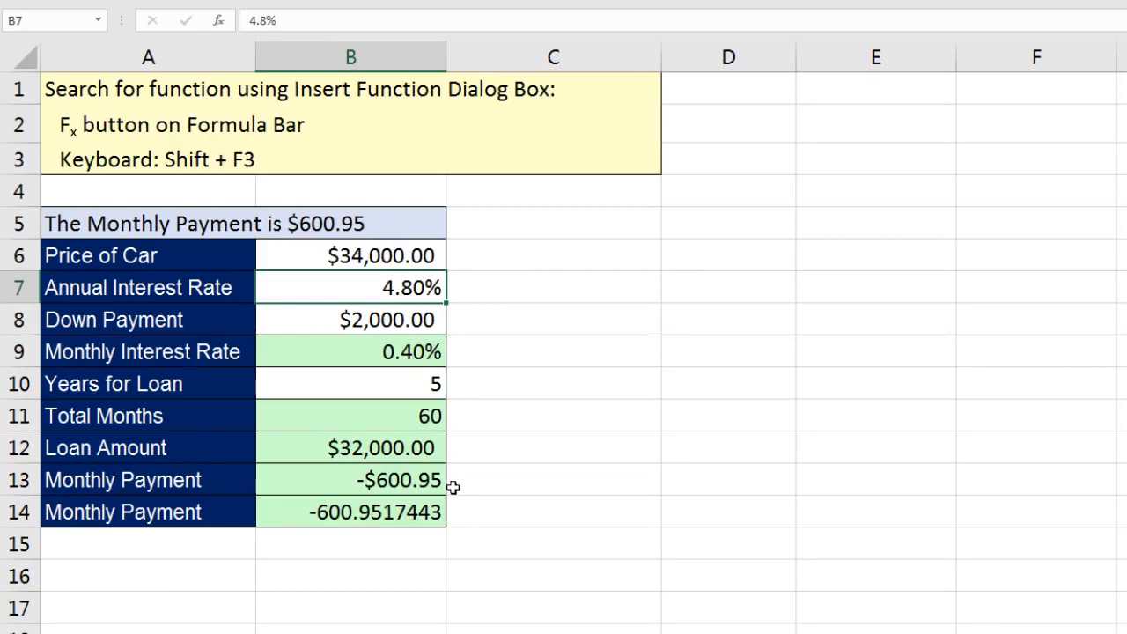
pyautogui.hotkey('ctrl', 'z')
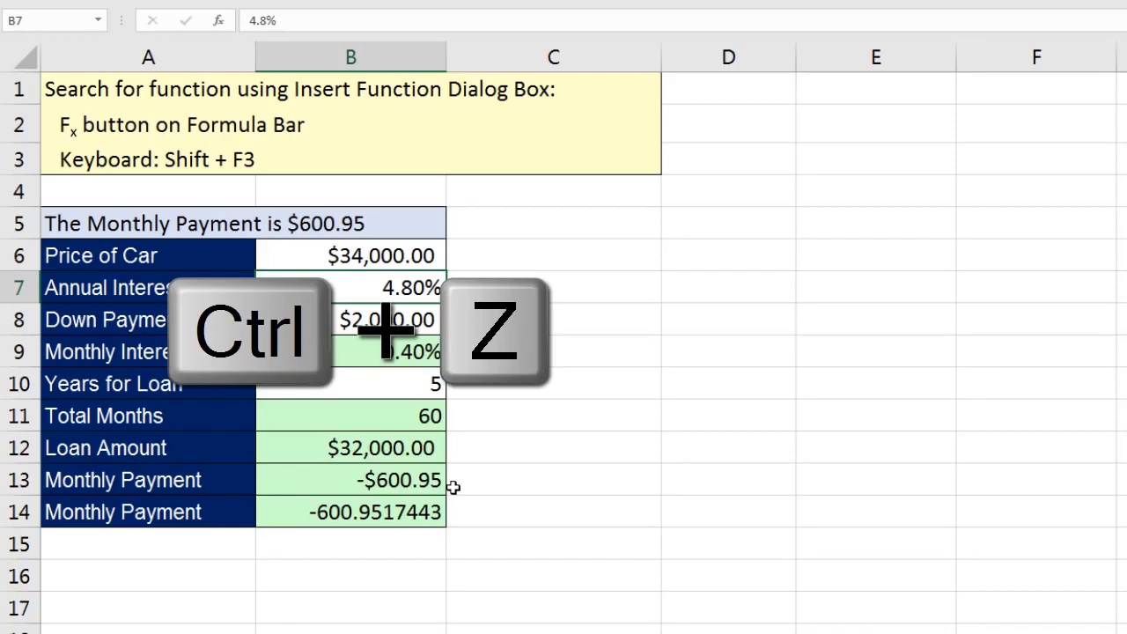
pyautogui.hotkey('ctrl', 'z')
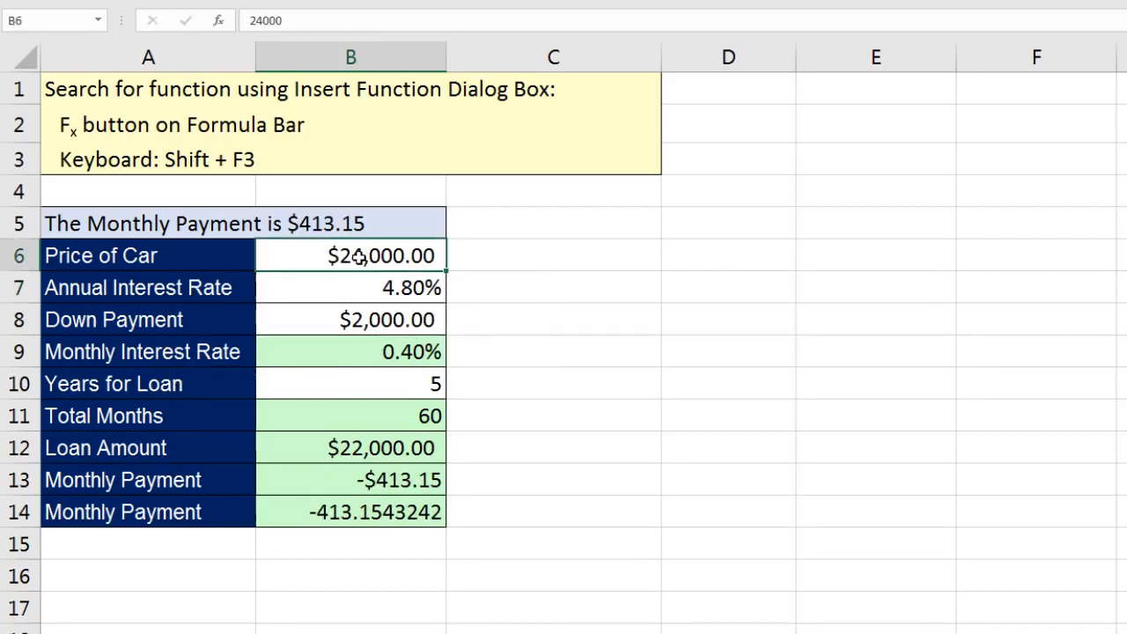
# - Set the Price of Car in B6 to 27000 and the Annual Interest Rate in B7 to 3.95%
pyautogui.doubleClick(385, 259)
pyautogui.moveTo(395, 254); pyautogui.dragTo(406, 255)
pyautogui.write('7000')
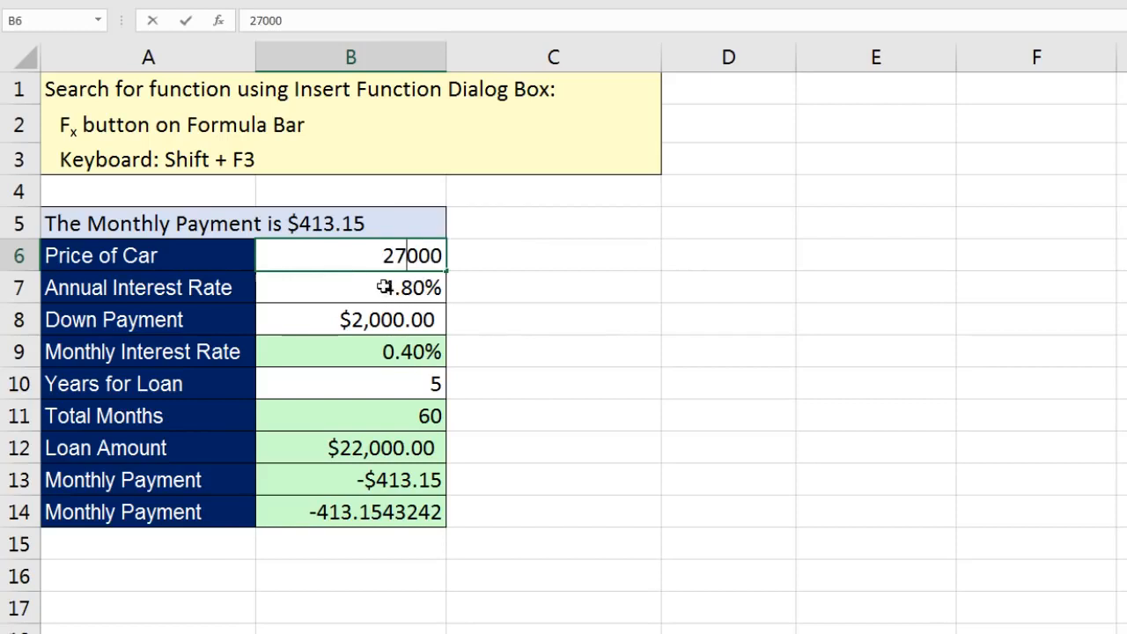
pyautogui.press('Return')
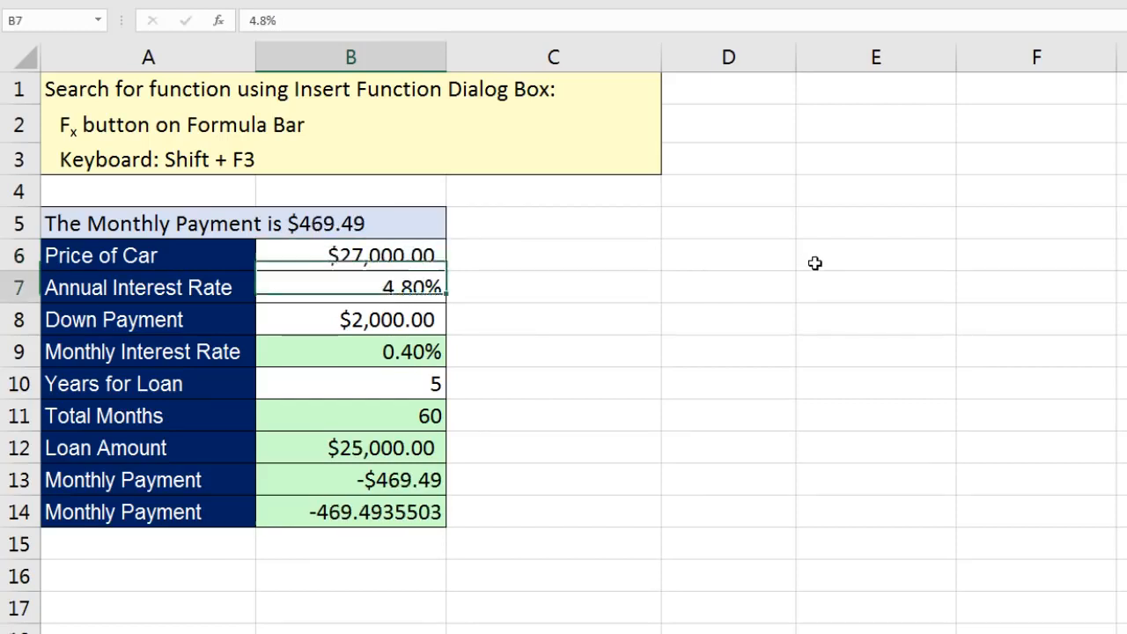
pyautogui.write('3.95')
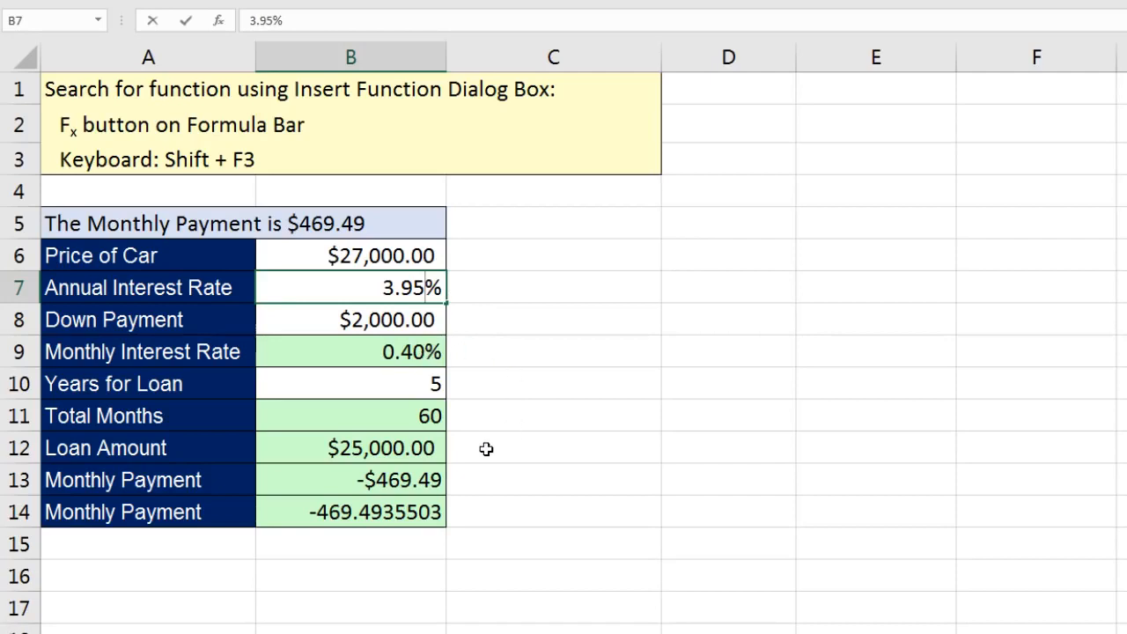
pyautogui.press('Return')
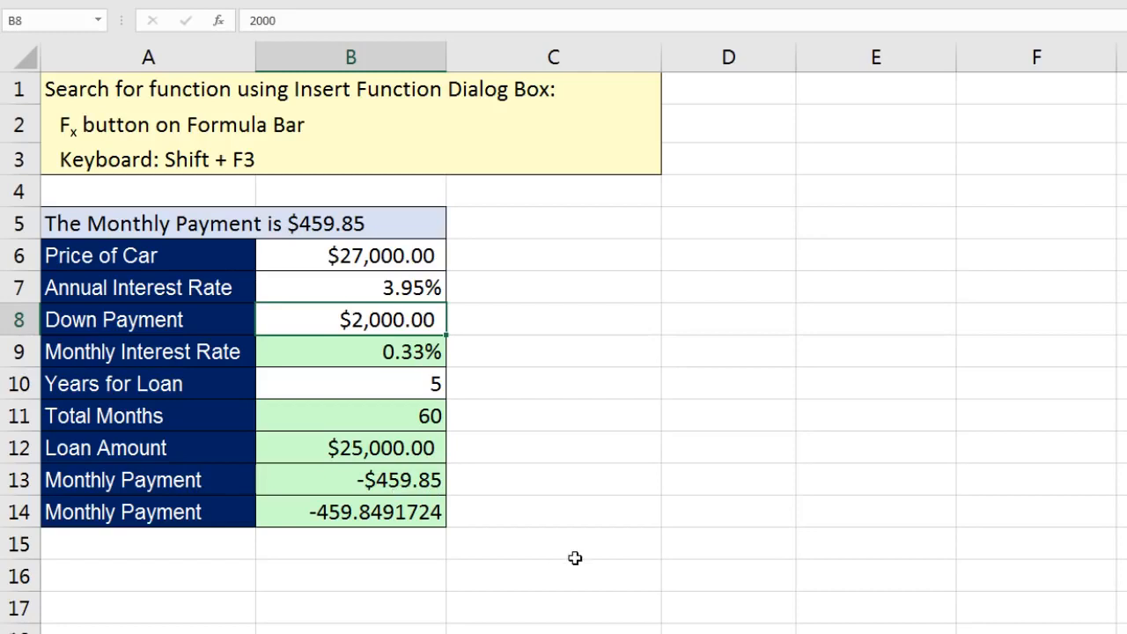
# - Undo the last changes to the car price and annual interest rate and return to B13
pyautogui.hotkey('ctrl', 'z')
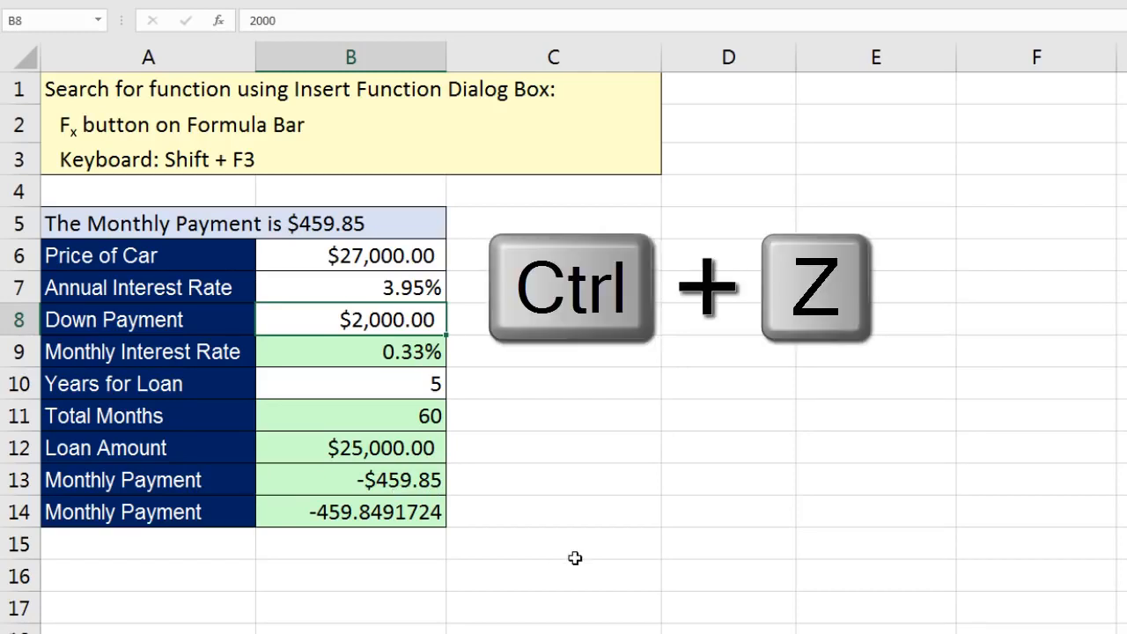
pyautogui.hotkey('ctrl', 'z')
pyautogui.hotkey('ctrl', 'z')
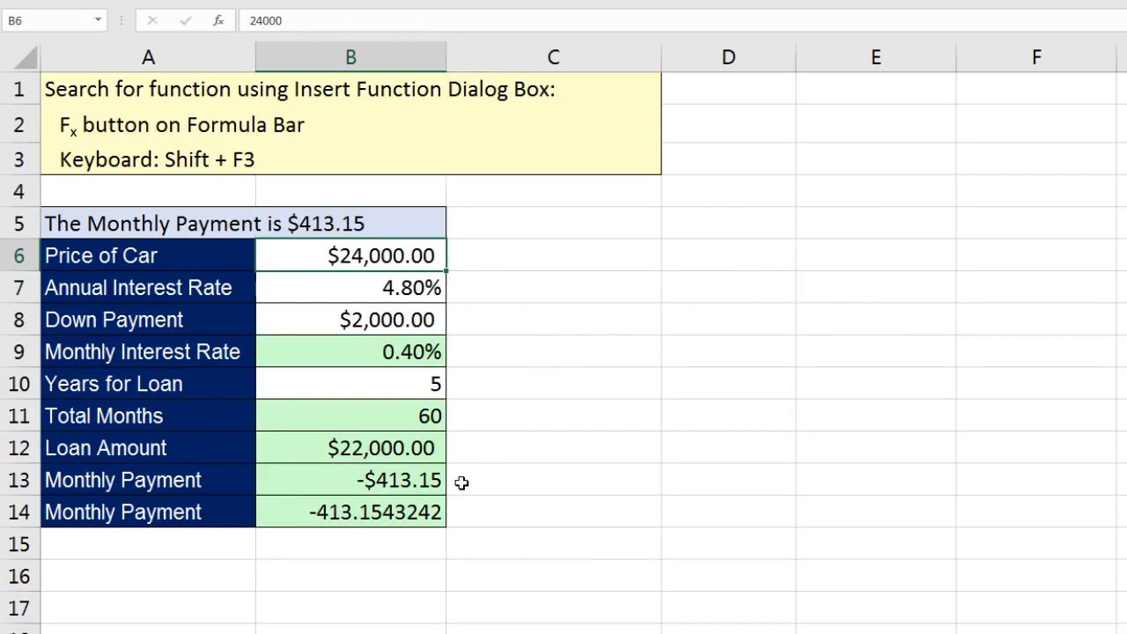
pyautogui.click(413, 485)
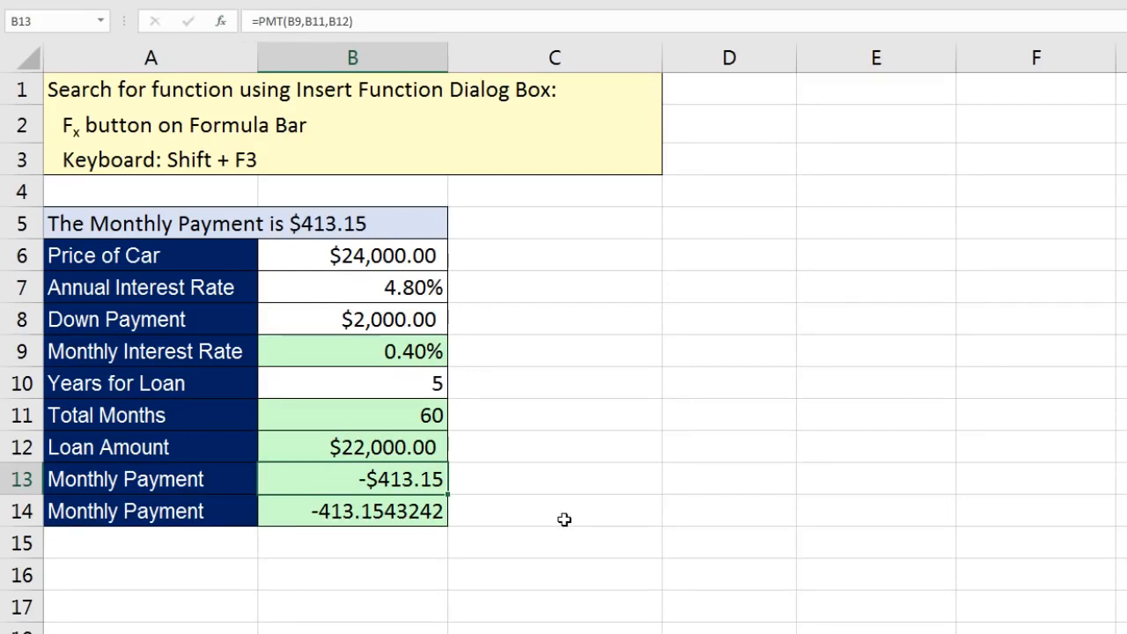
# - Calculate the mean house price in B28 with an AVERAGE formula over A32:A10887
pyautogui.scroll(-7, 565, 519)
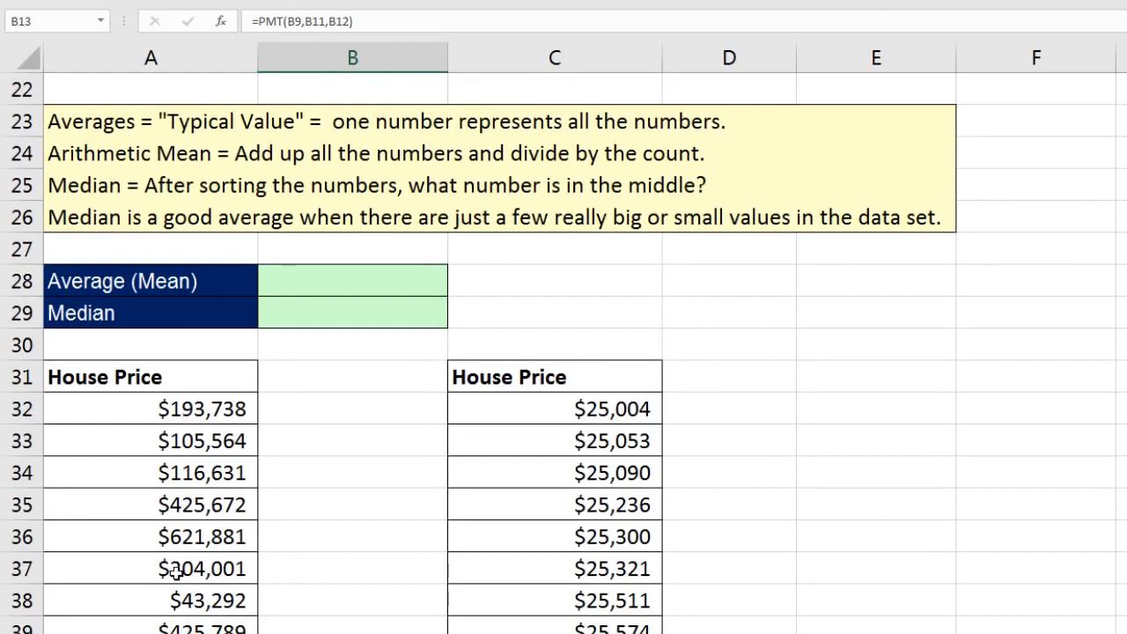
pyautogui.click(297, 284)
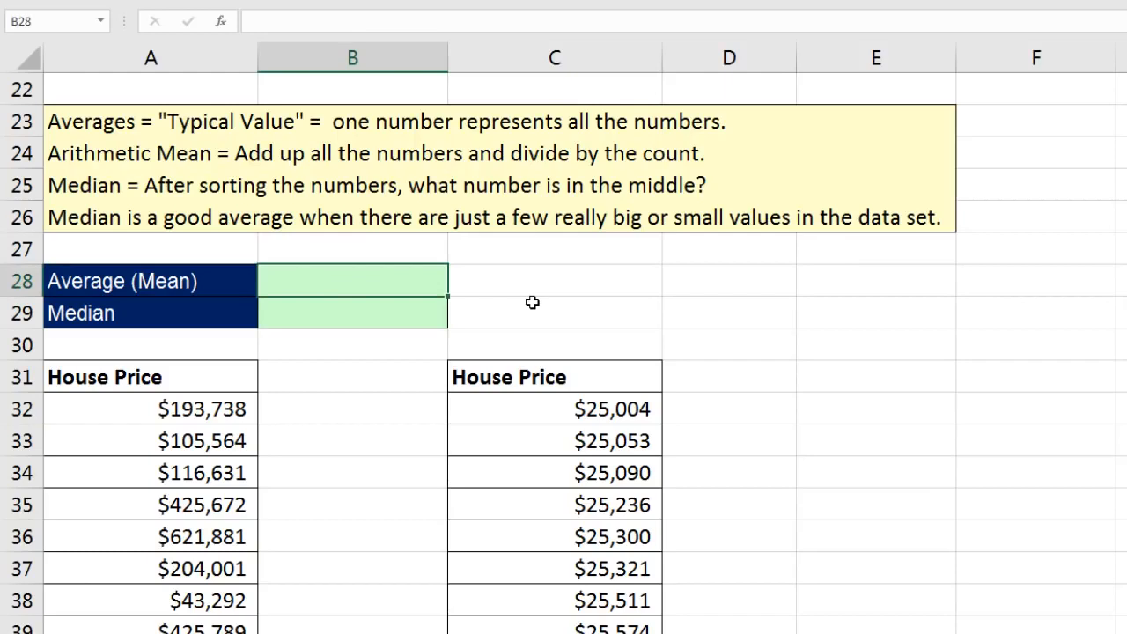
pyautogui.write('=')
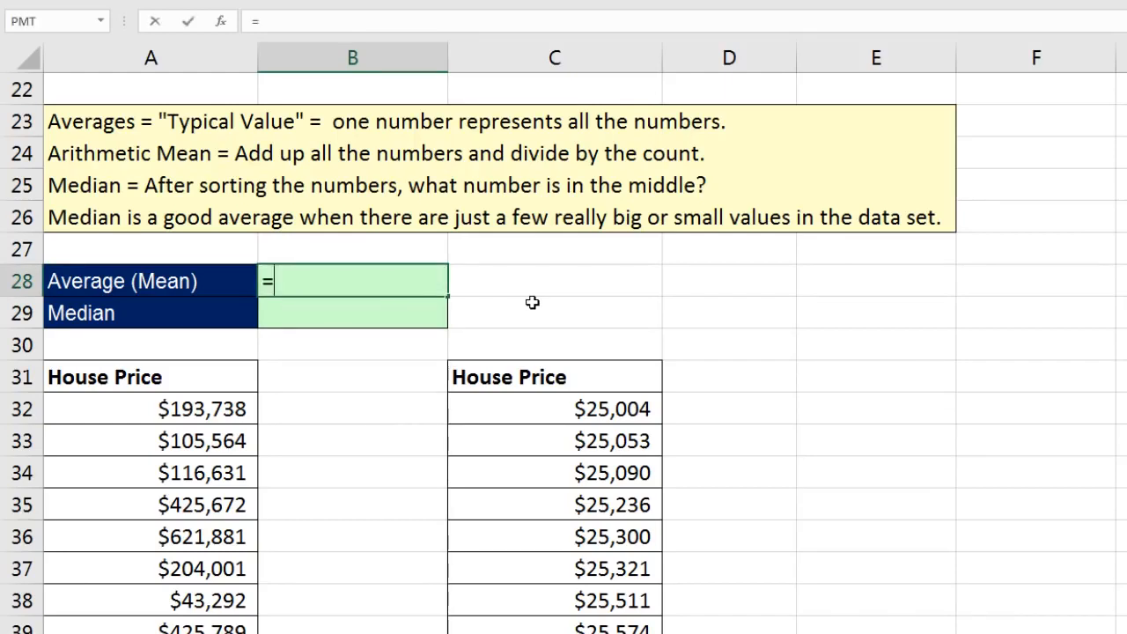
pyautogui.write('ave')
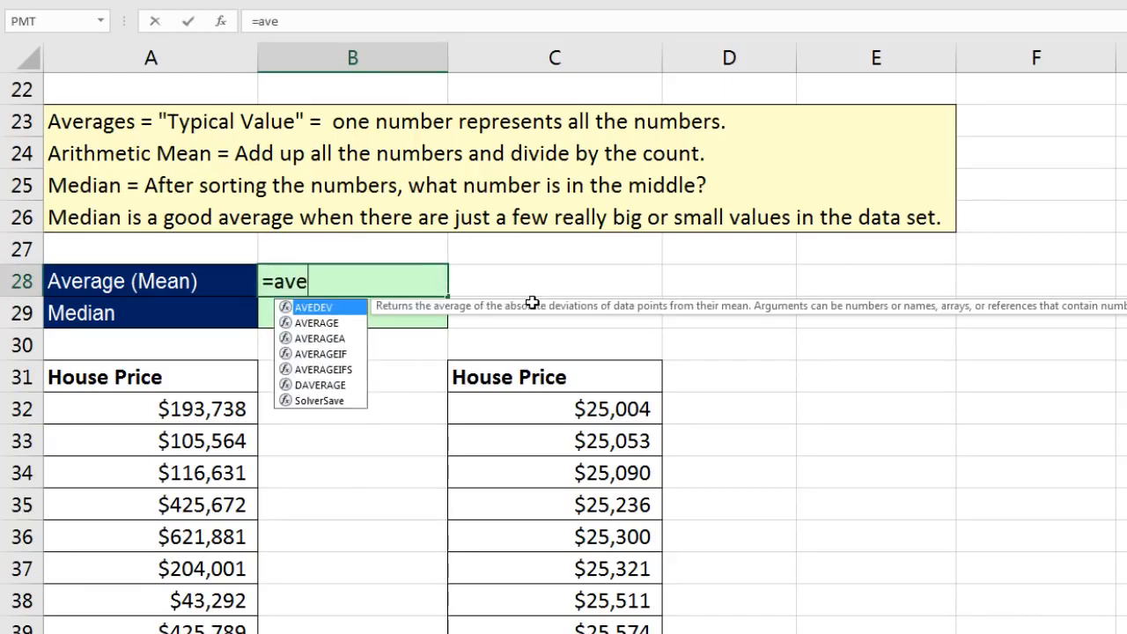
pyautogui.write('r')
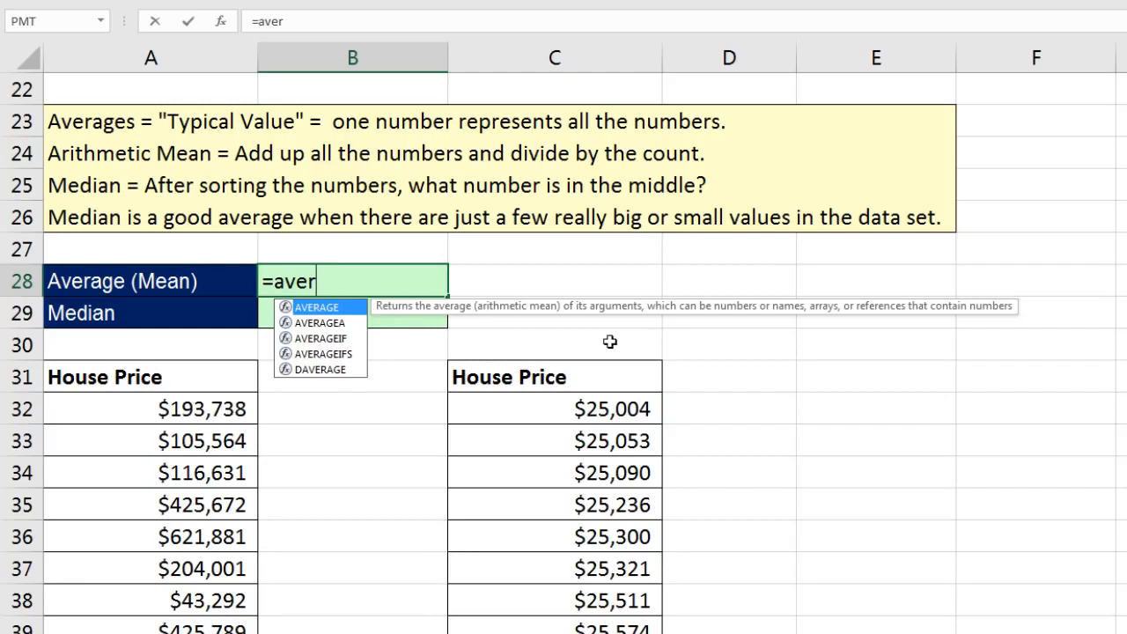
pyautogui.press('Tab')
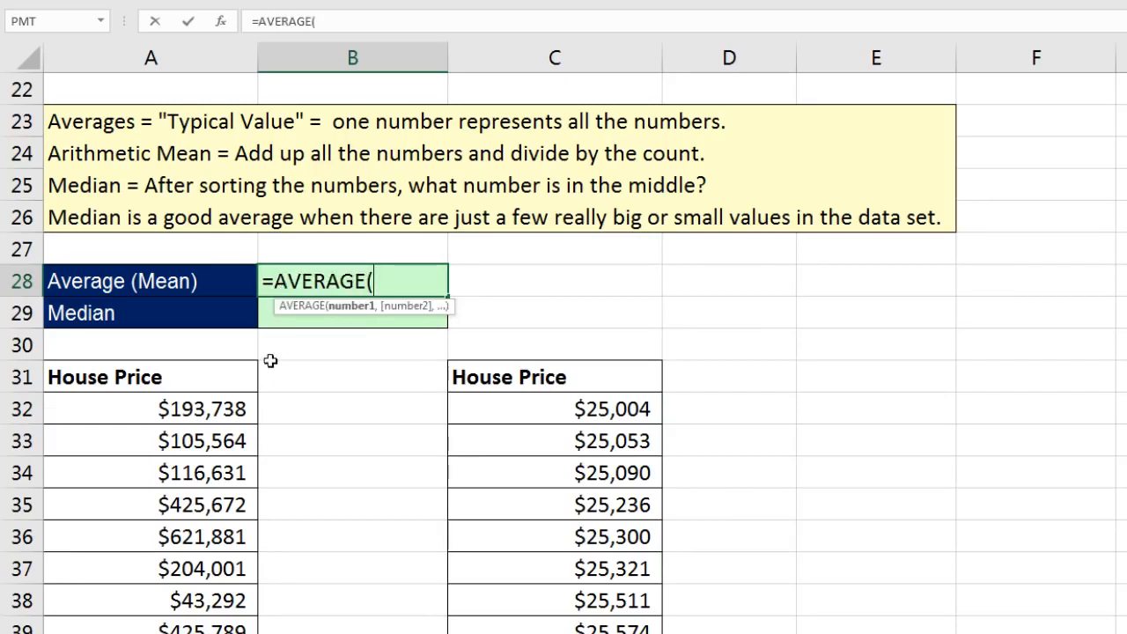
pyautogui.click(188, 409)
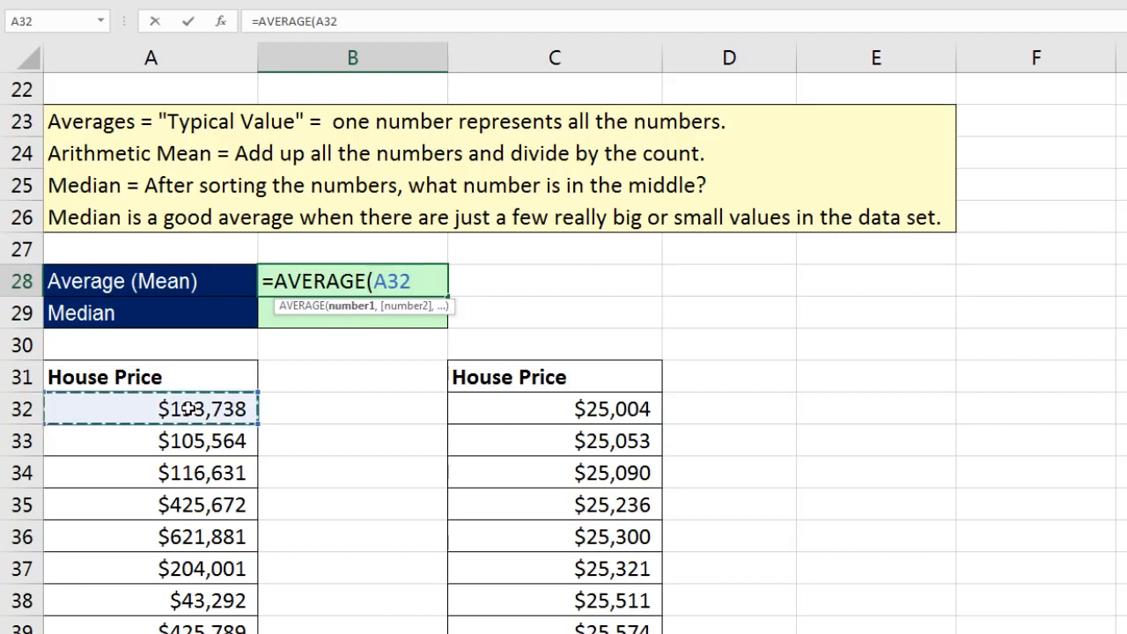
pyautogui.hotkey('ctrl', 'shift', 'Down')
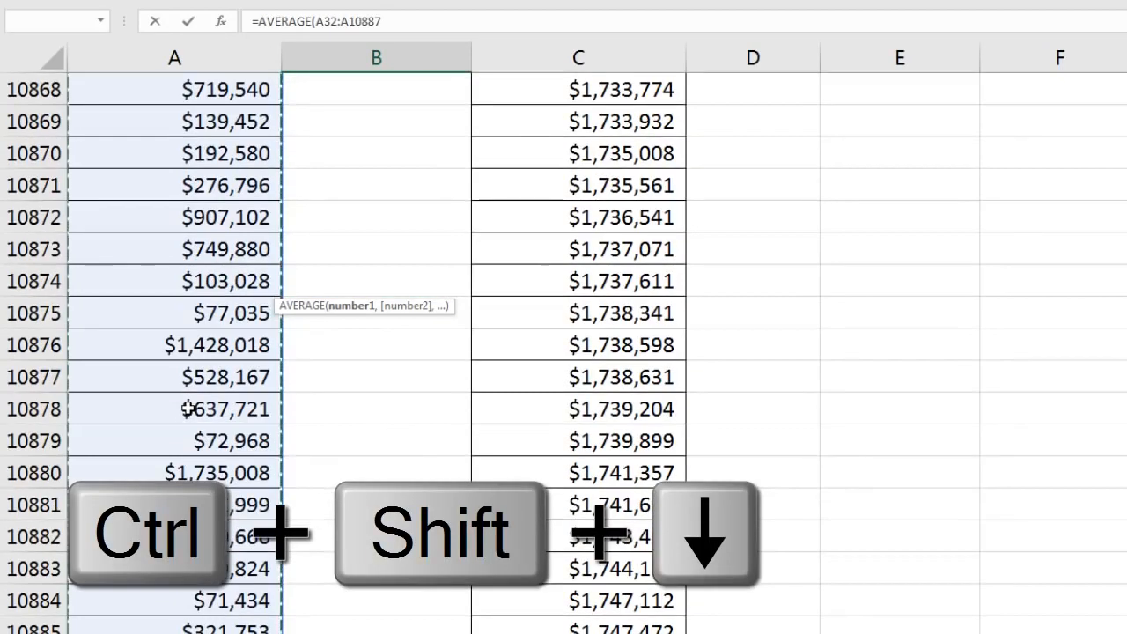
pyautogui.hotkey('ctrl', 'BackSpace')
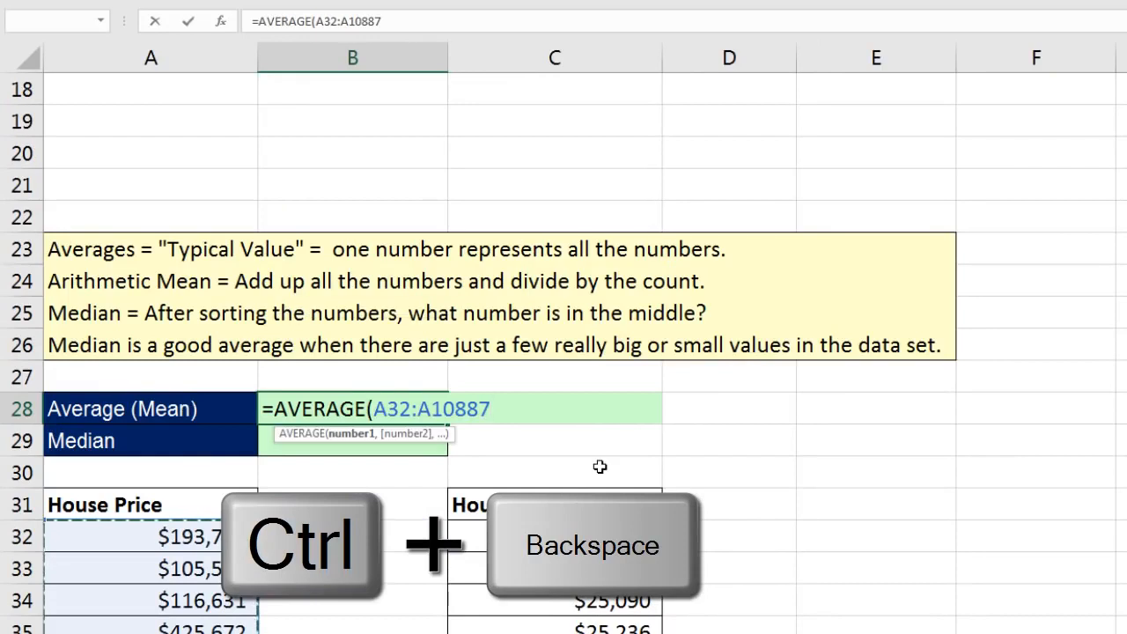
pyautogui.write(')')
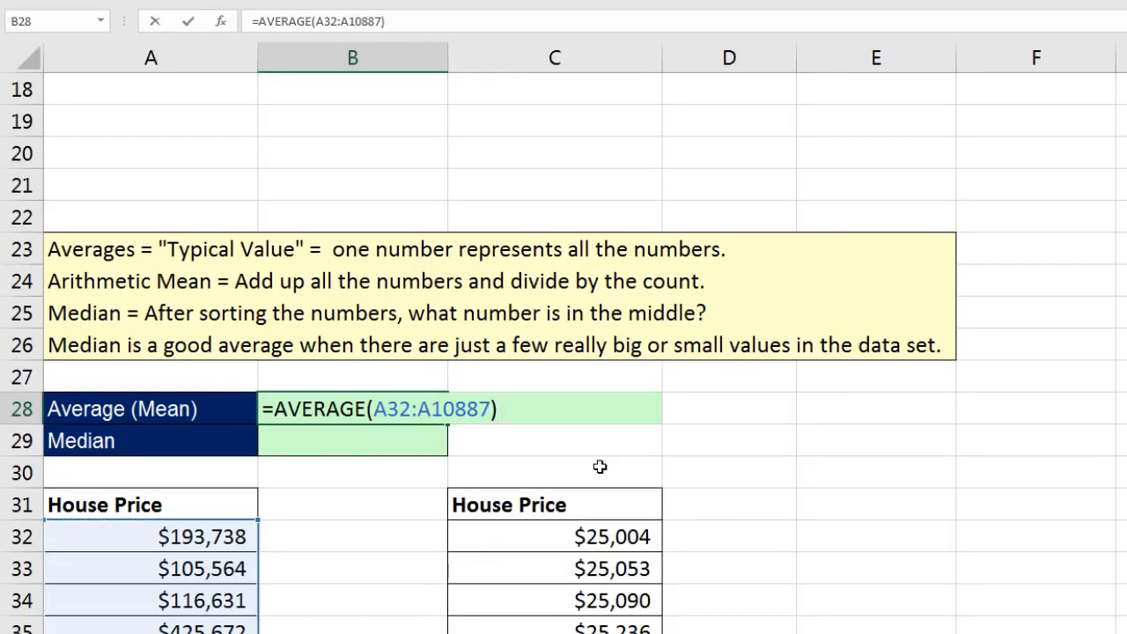
pyautogui.press('Return')
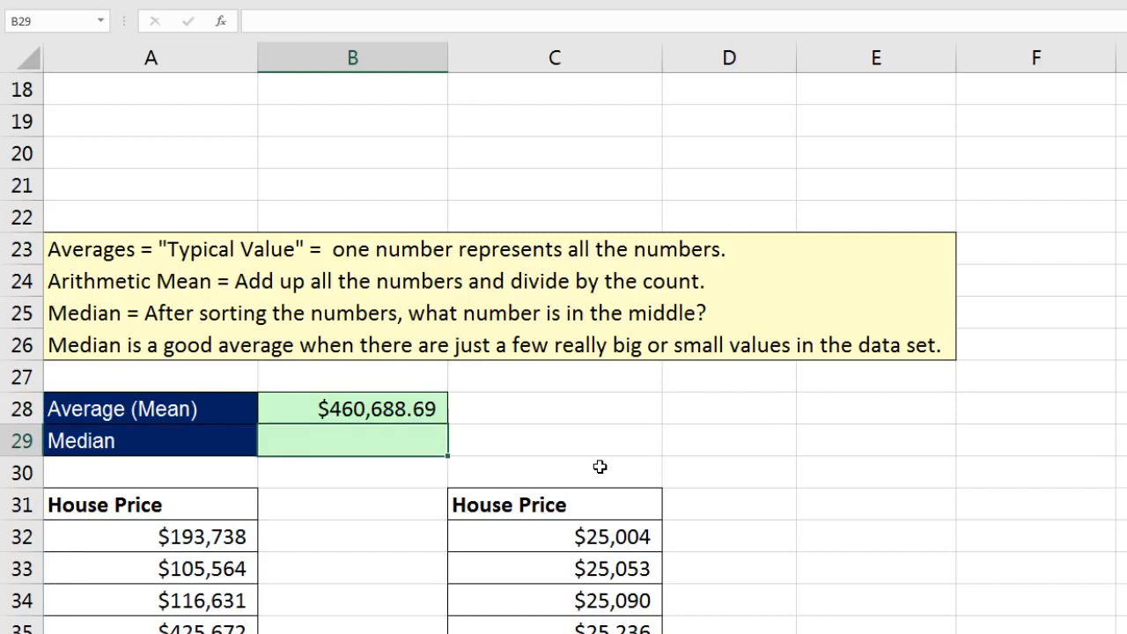
# - Compare the mean in B28 with individual small and large house prices in column A, such as A38, A50 and A59
pyautogui.click(364, 410)
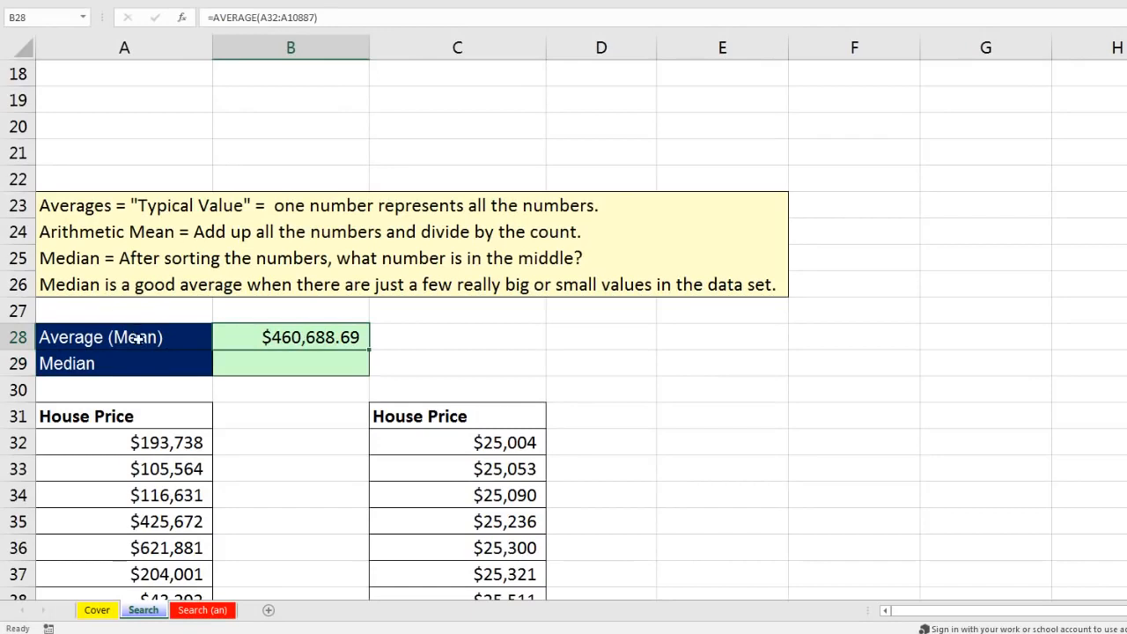
pyautogui.click(162, 444)
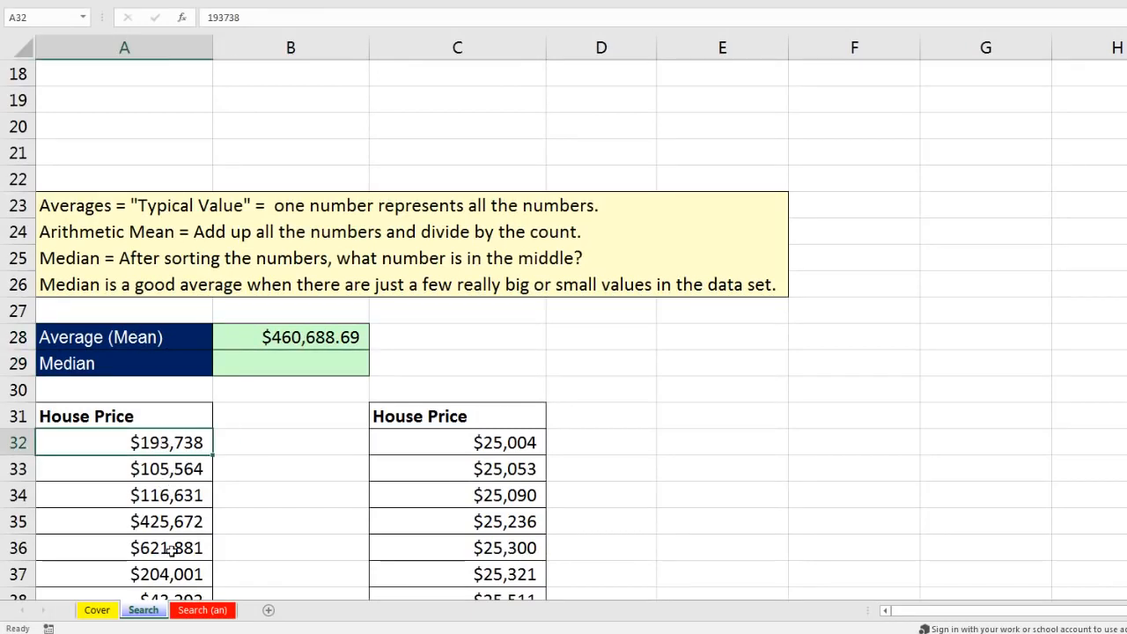
pyautogui.scroll(-2, 171, 550)
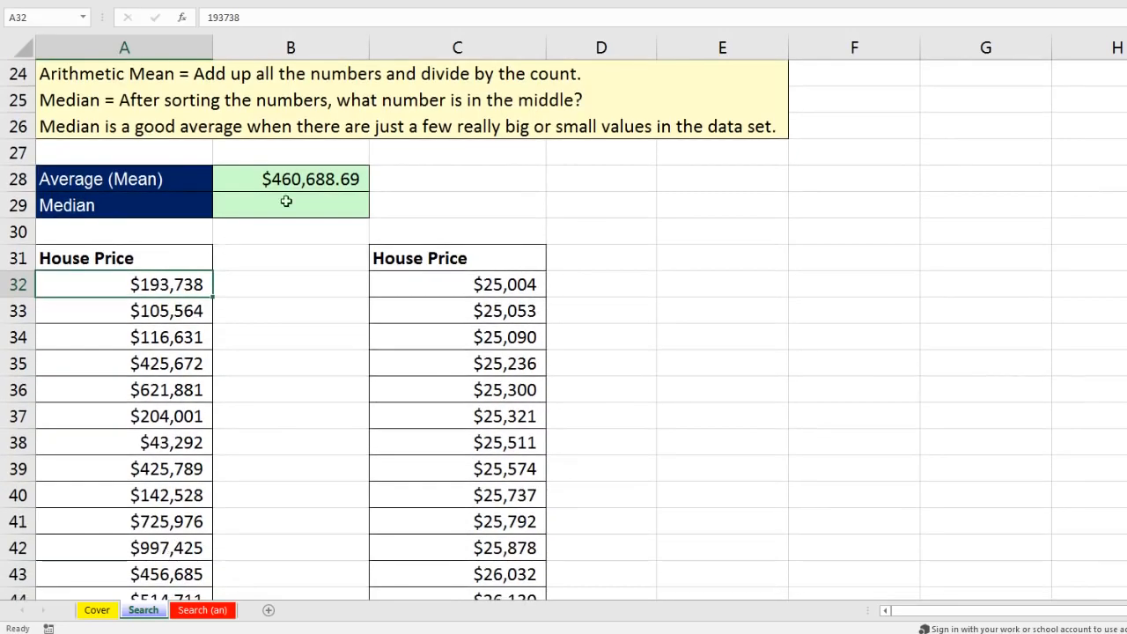
pyautogui.click(175, 445)
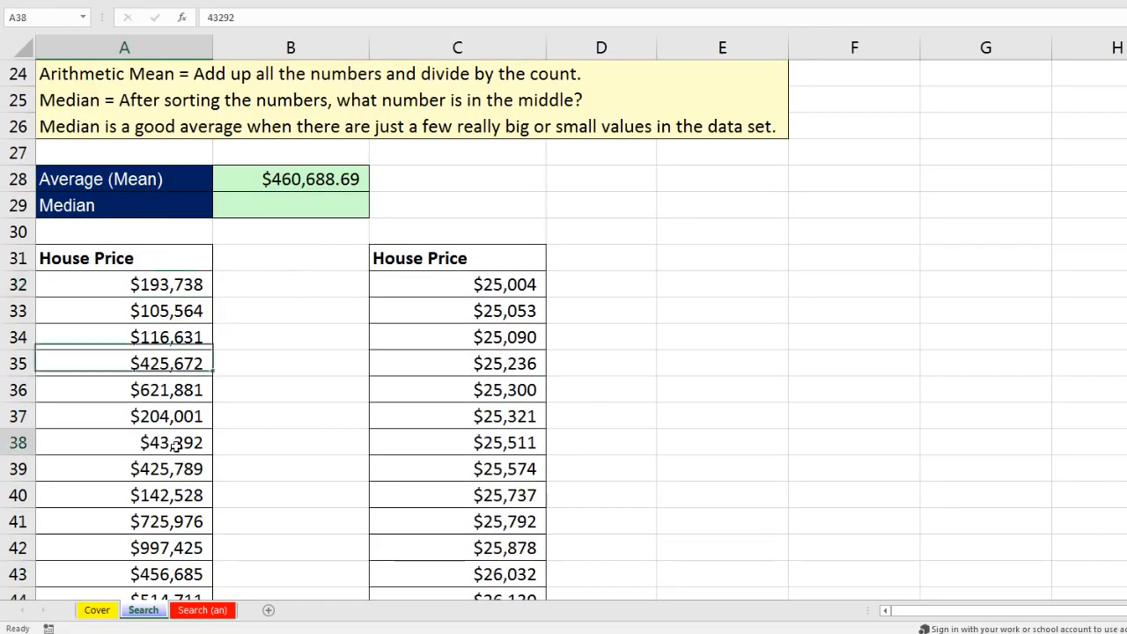
pyautogui.scroll(-1, 203, 423)
pyautogui.scroll(-6, 207, 423)
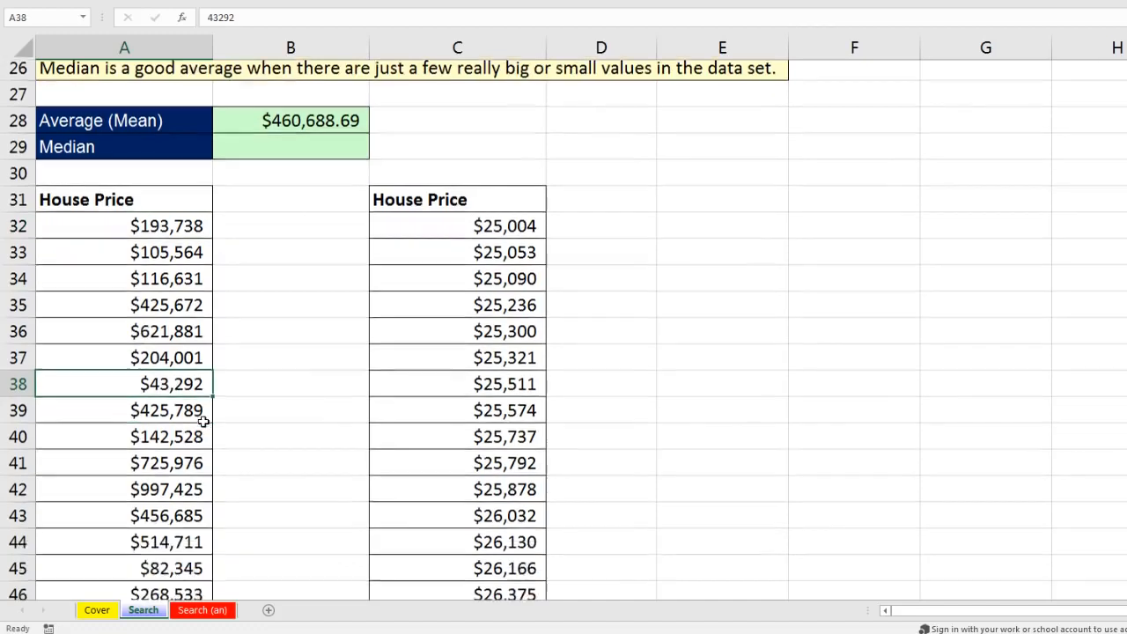
pyautogui.click(138, 289)
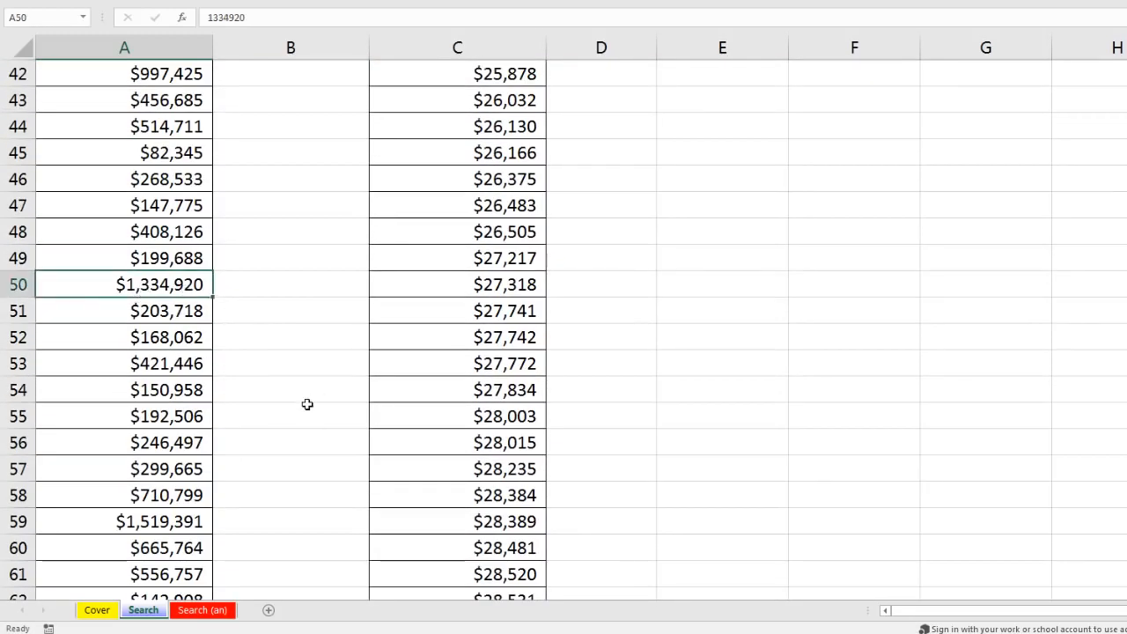
pyautogui.click(146, 529)
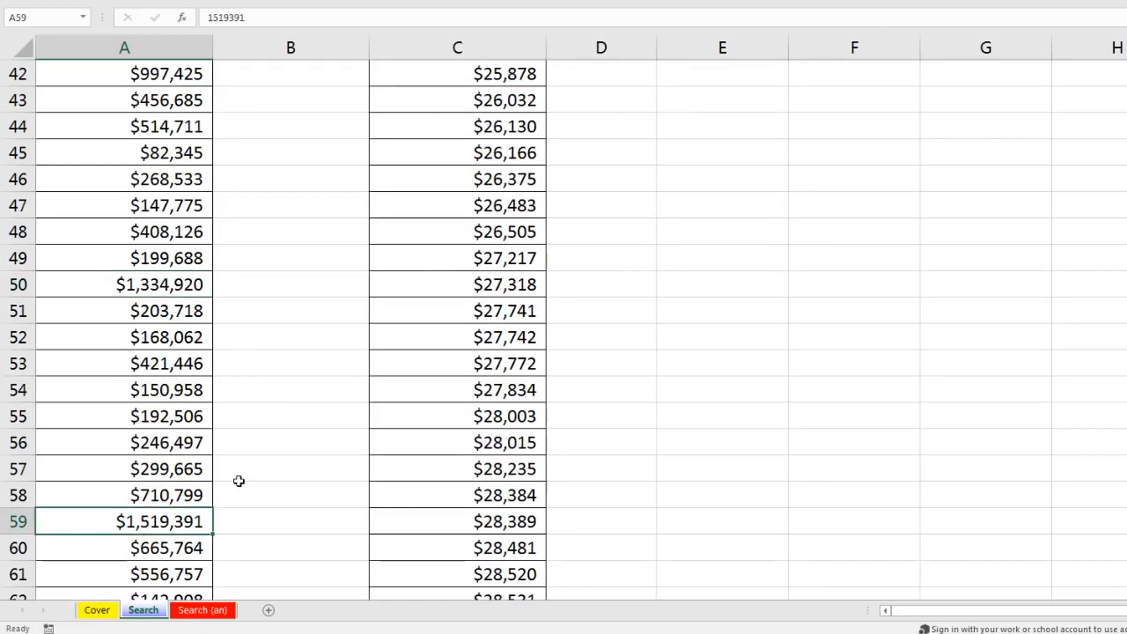
pyautogui.scroll(8, 221, 470)
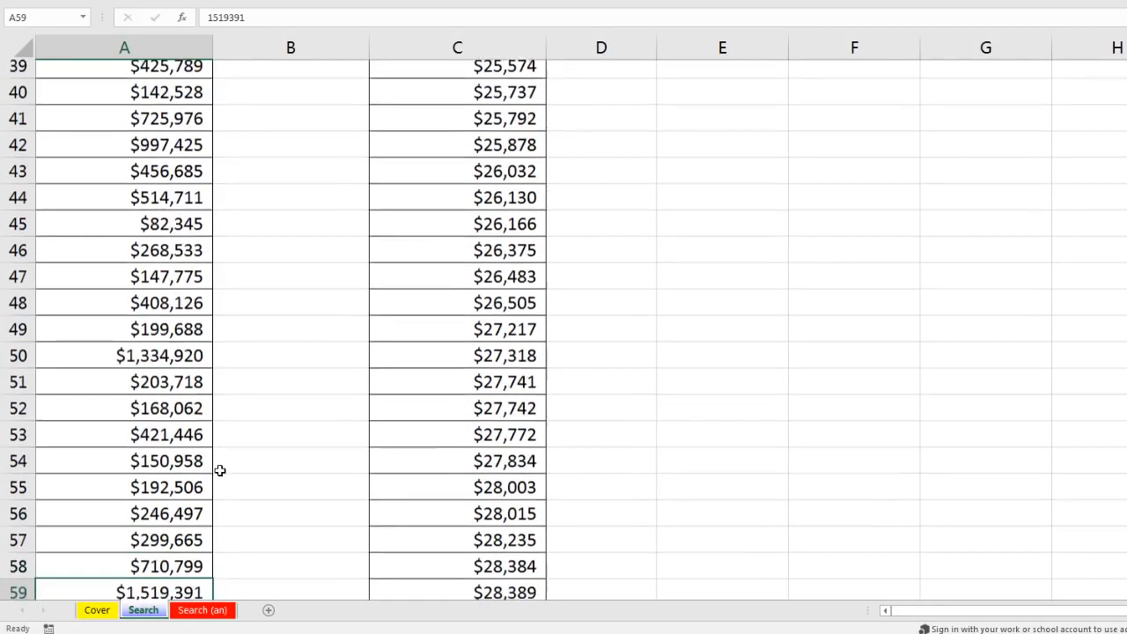
pyautogui.click(300, 338)
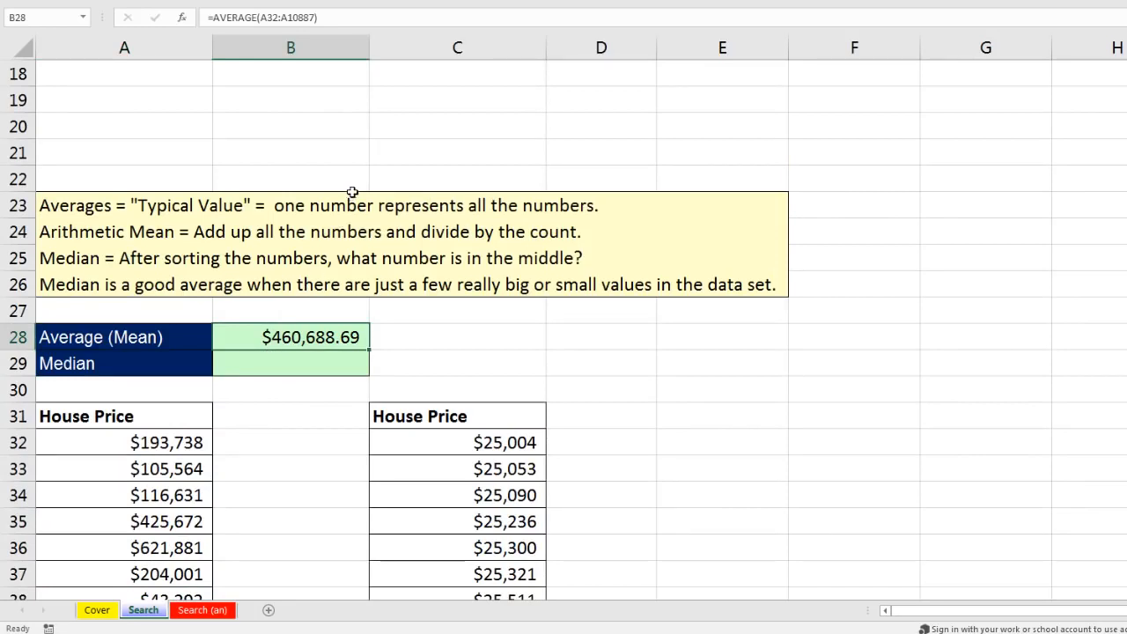
pyautogui.scroll(-1, 304, 359)
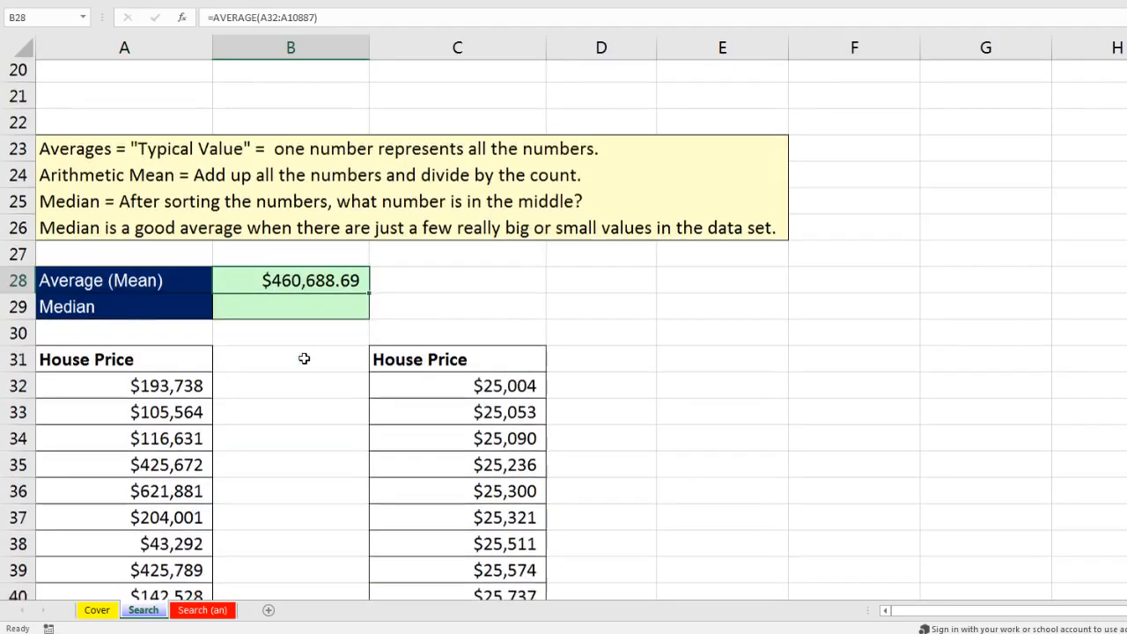
# - Examine the sorted house prices in column C, starting from C32, to see how the median is determined
pyautogui.click(280, 285)
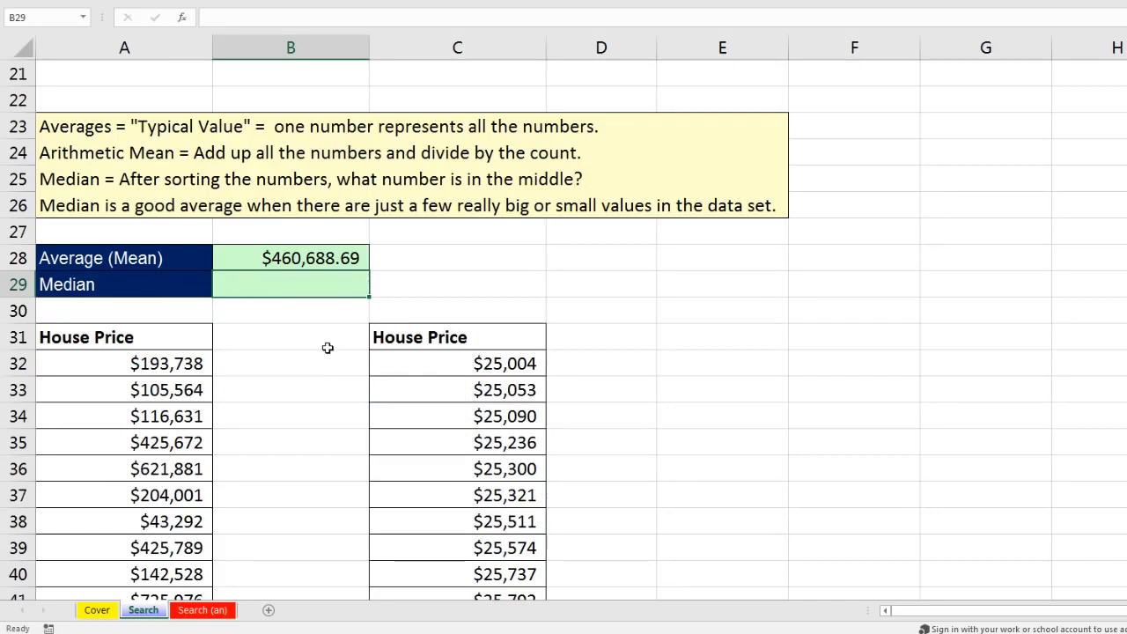
pyautogui.click(454, 362)
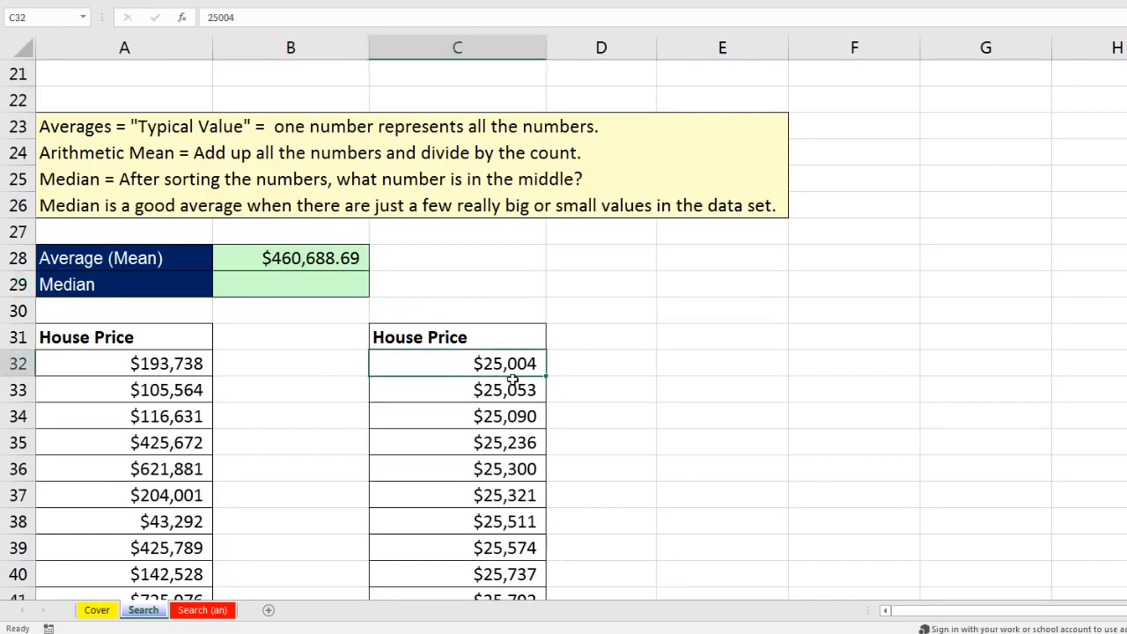
pyautogui.scroll(-7, 510, 380)
pyautogui.scroll(-2, 526, 396)
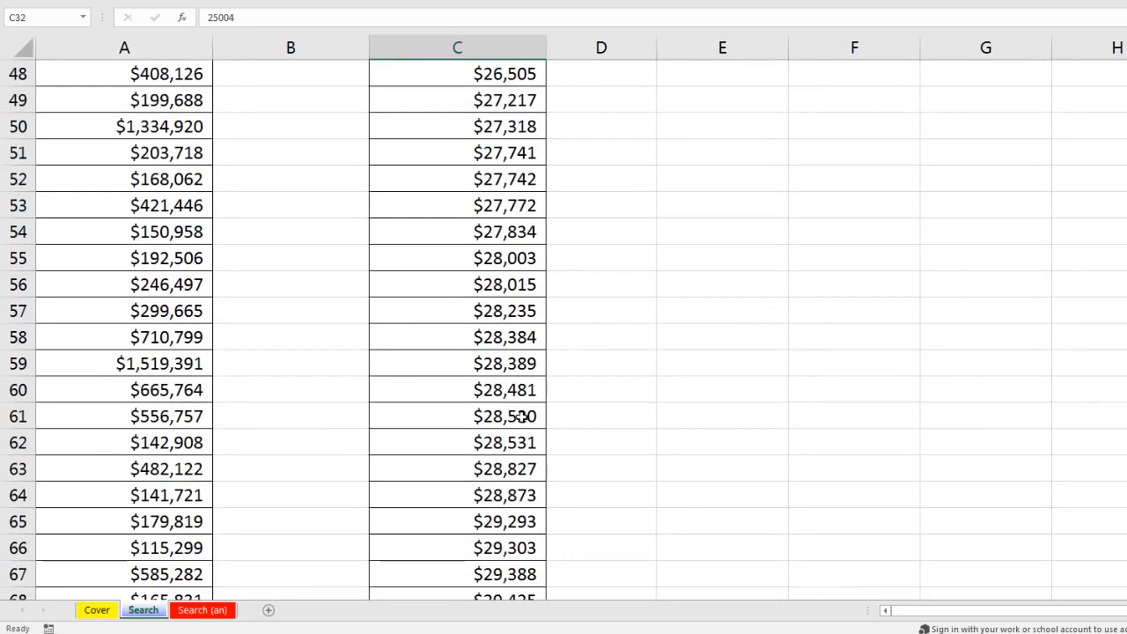
pyautogui.scroll(8, 522, 416)
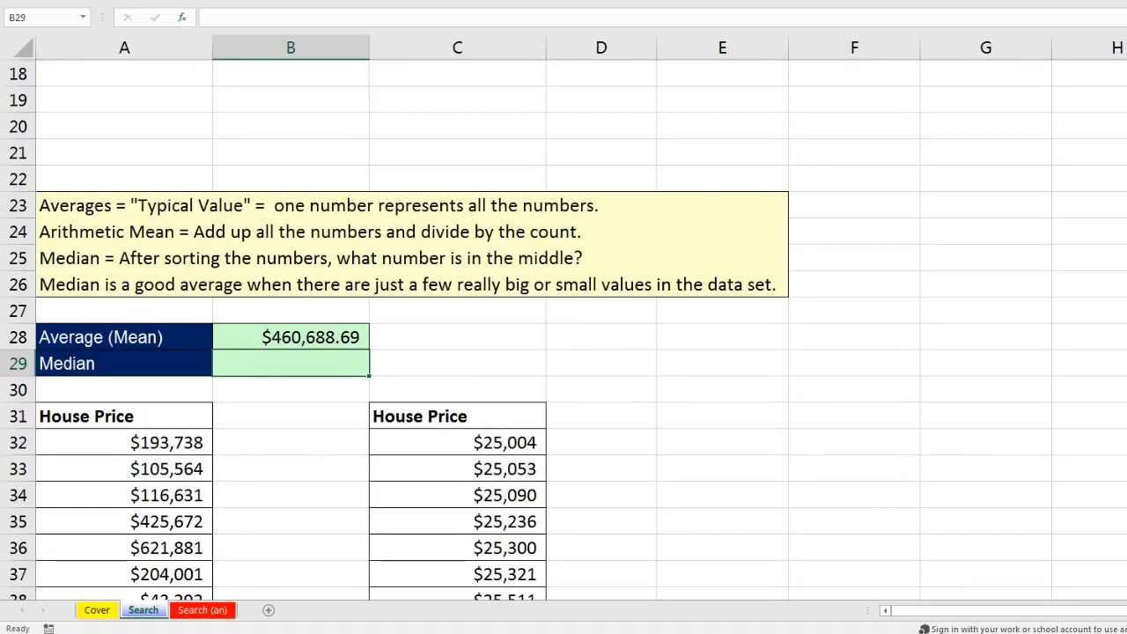
# - Search the Insert Function dialog for median and enter the MEDIAN function in B29 with A32:A10887 as Number1
pyautogui.hotkey('shift', 'F3')
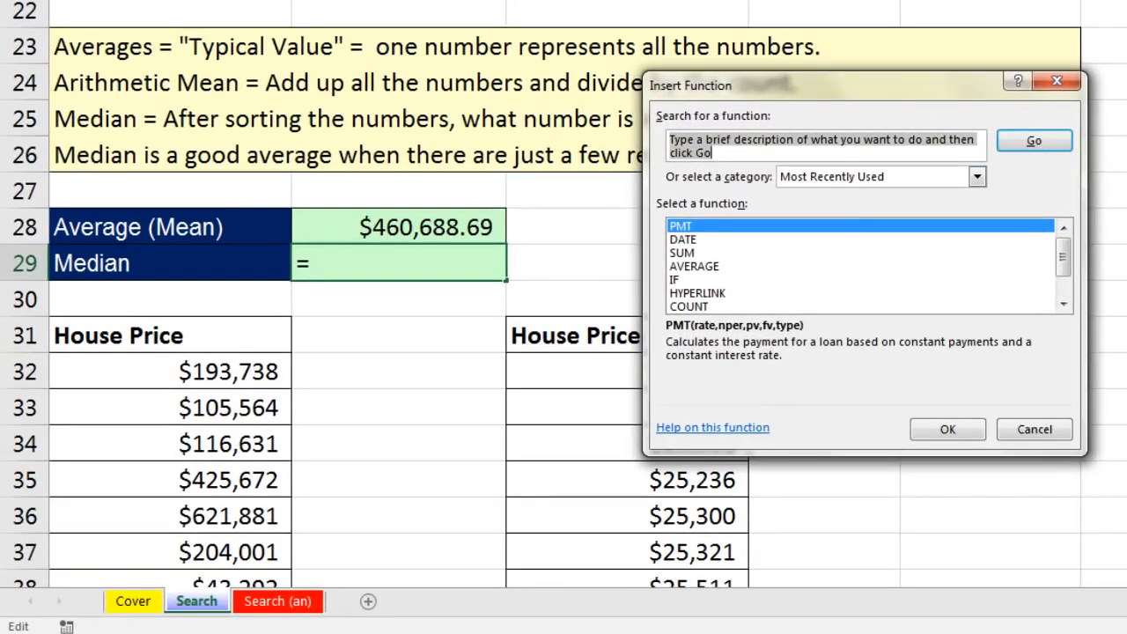
pyautogui.write('median')
pyautogui.press('Return')
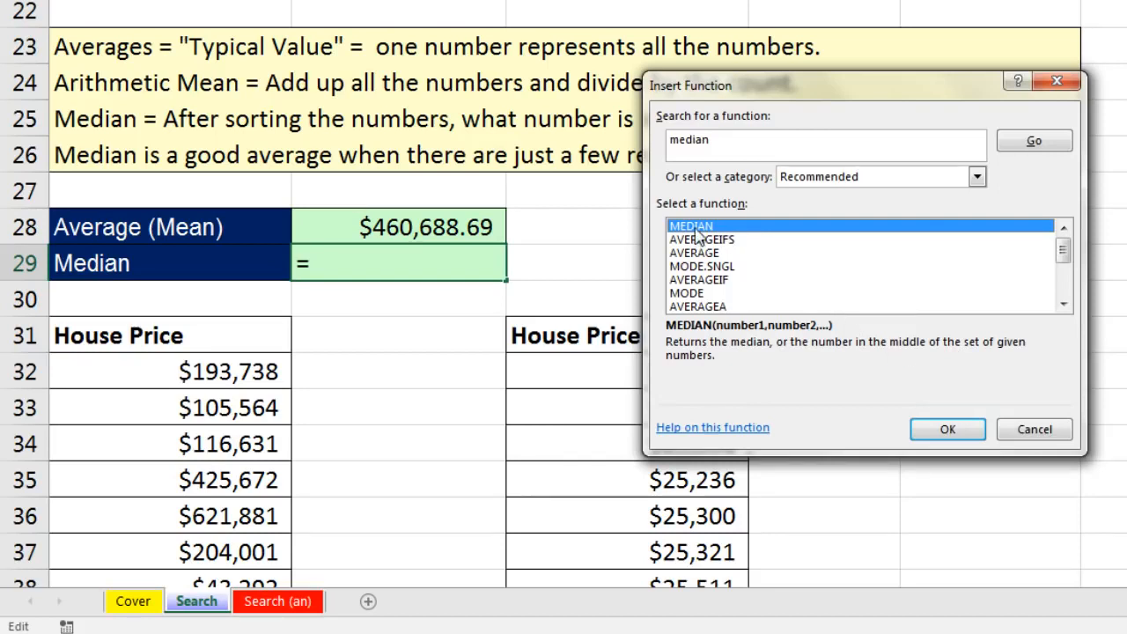
pyautogui.press('Return')
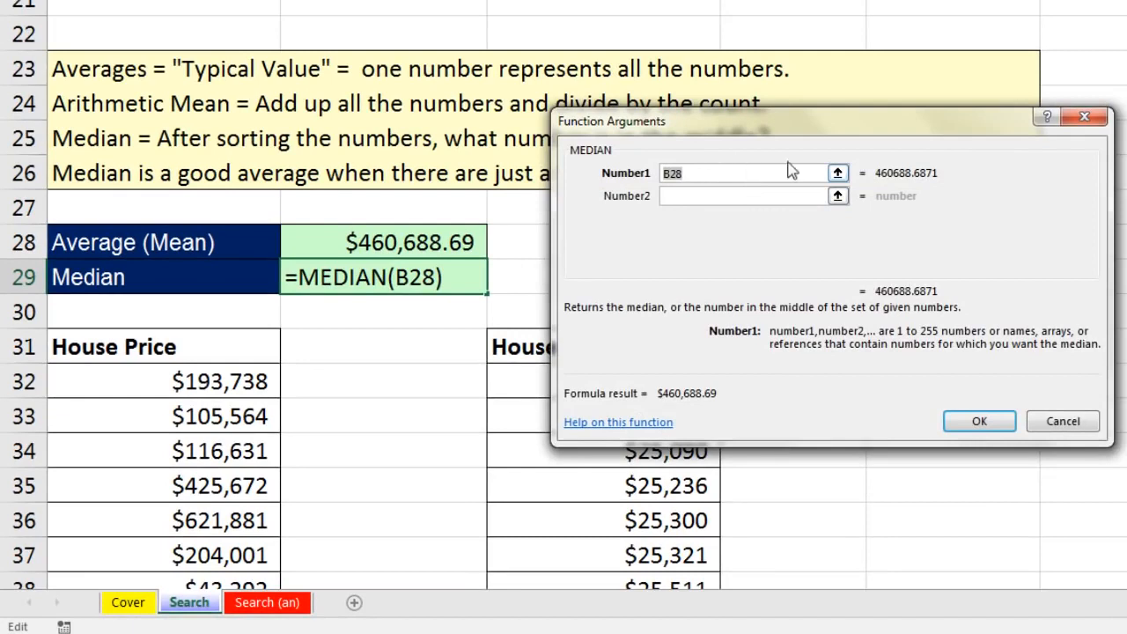
pyautogui.click(232, 379)
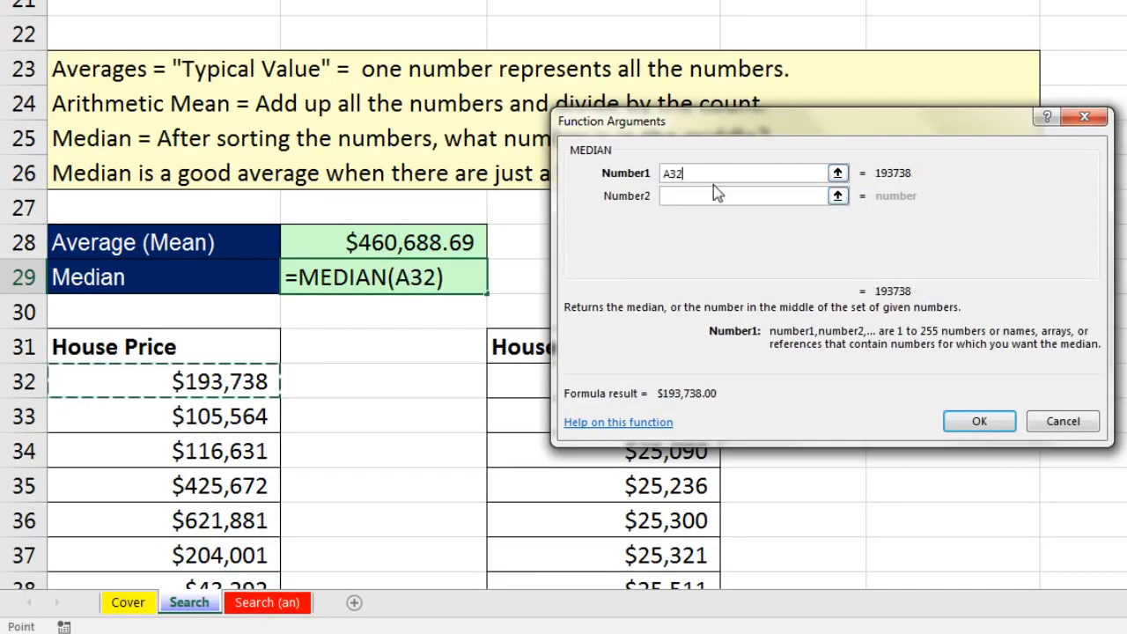
pyautogui.hotkey('ctrl', 'shift', 'Down')
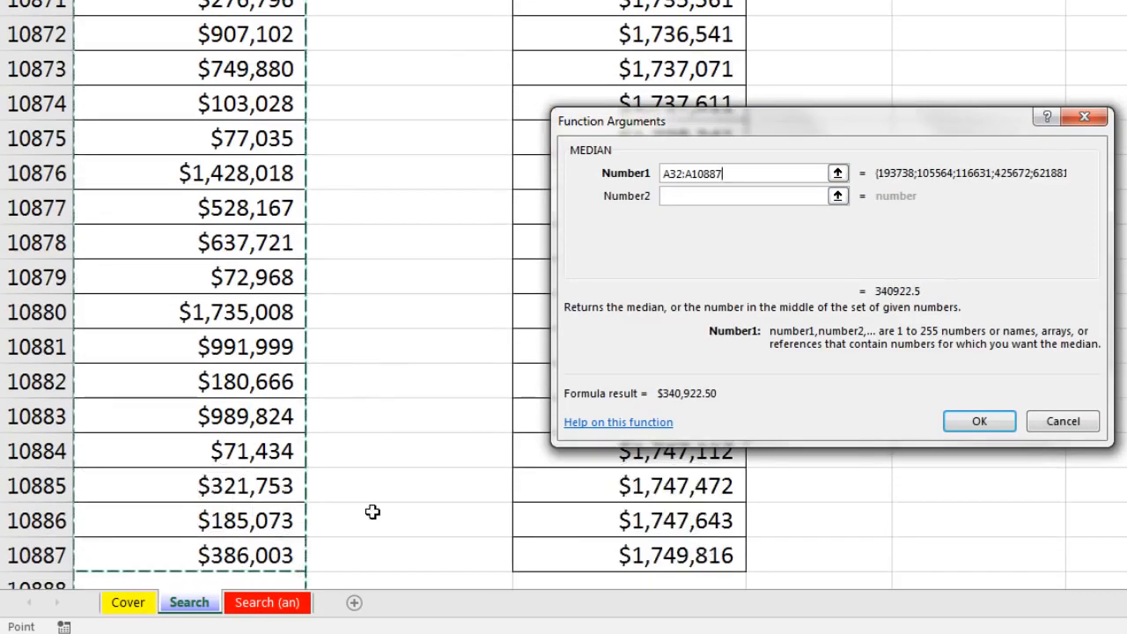
pyautogui.hotkey('ctrl', 'BackSpace')
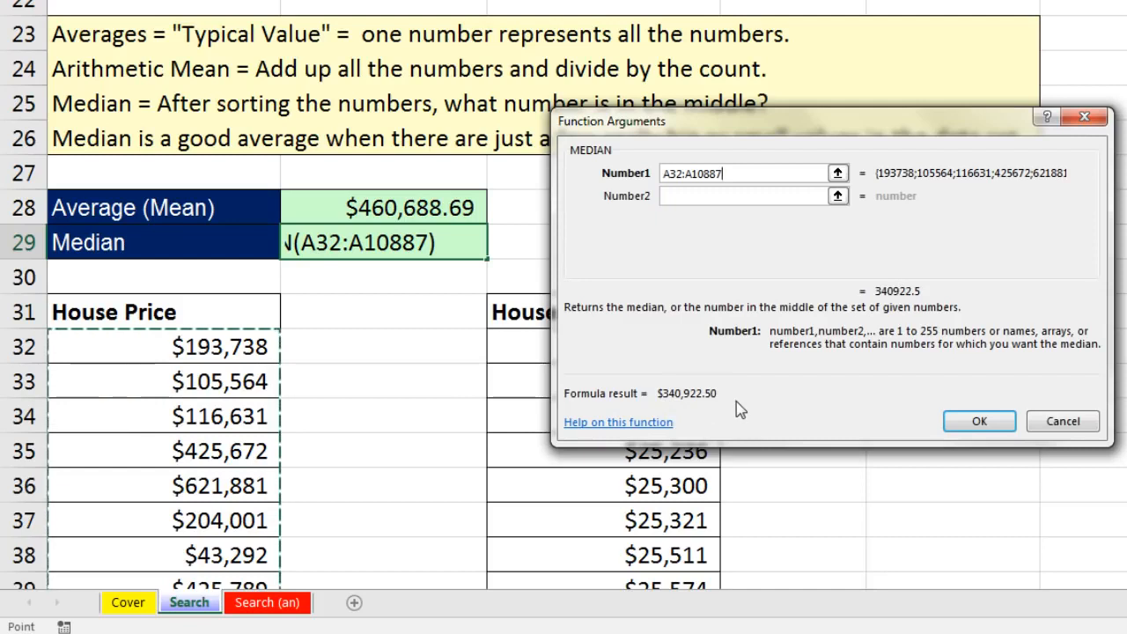
pyautogui.click(976, 423)
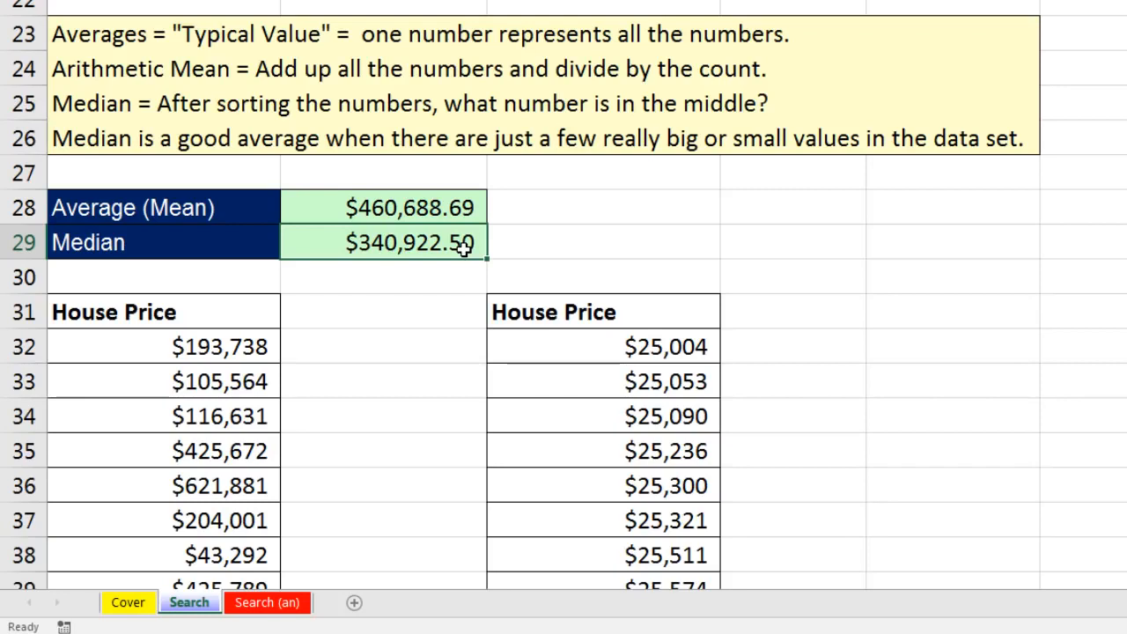
# - Review the AVERAGE formula in B28 and the range used by the MEDIAN formula in B29
pyautogui.click(396, 211)
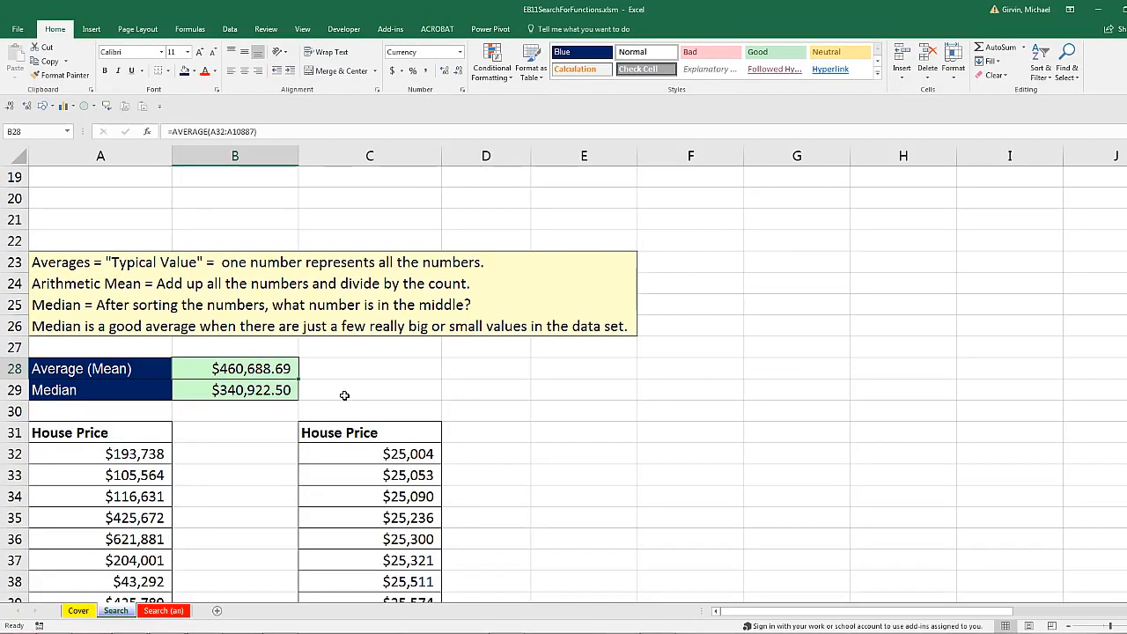
pyautogui.click(247, 391)
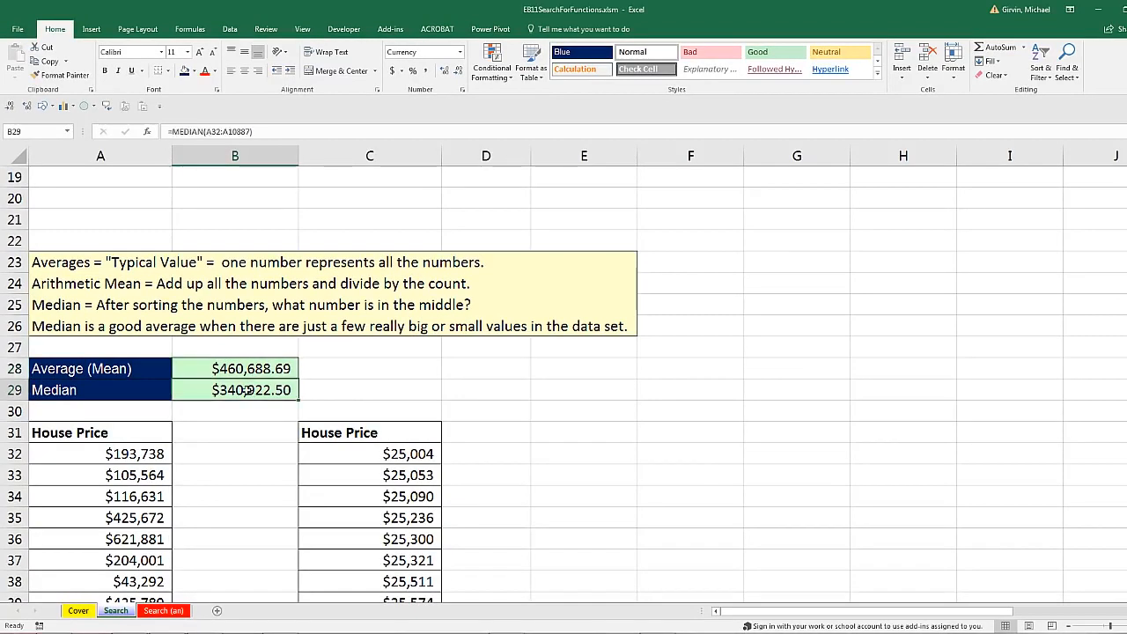
pyautogui.press('F2')
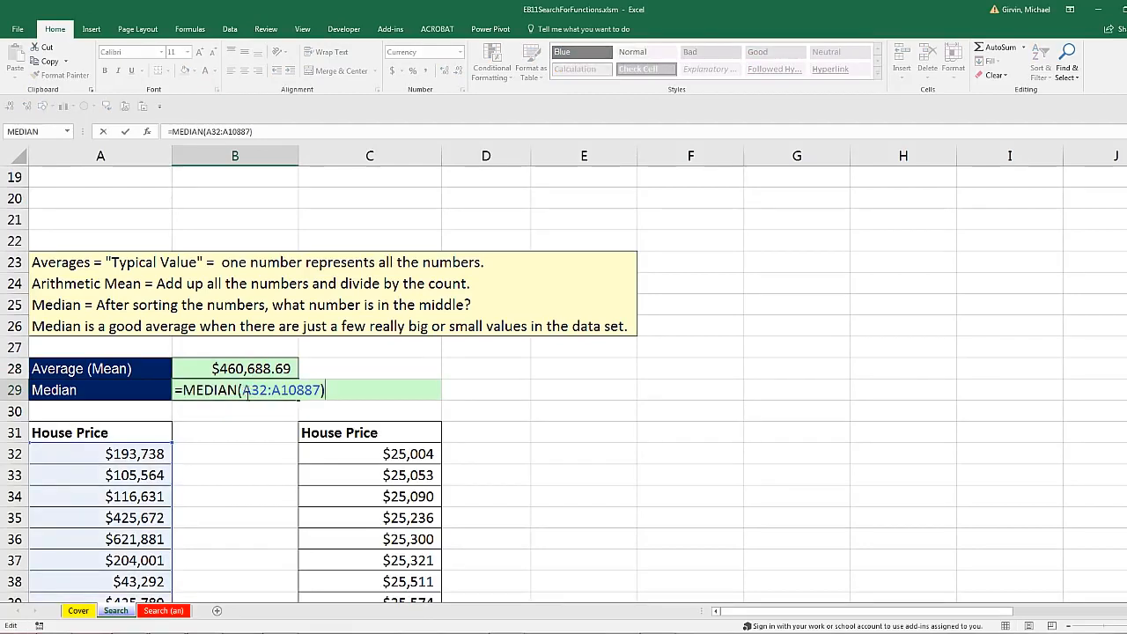
pyautogui.hotkey('ctrl', 'Return')
# - Inspect the PMT formula in B13 and show its function arguments
pyautogui.scroll(6, 247, 396)
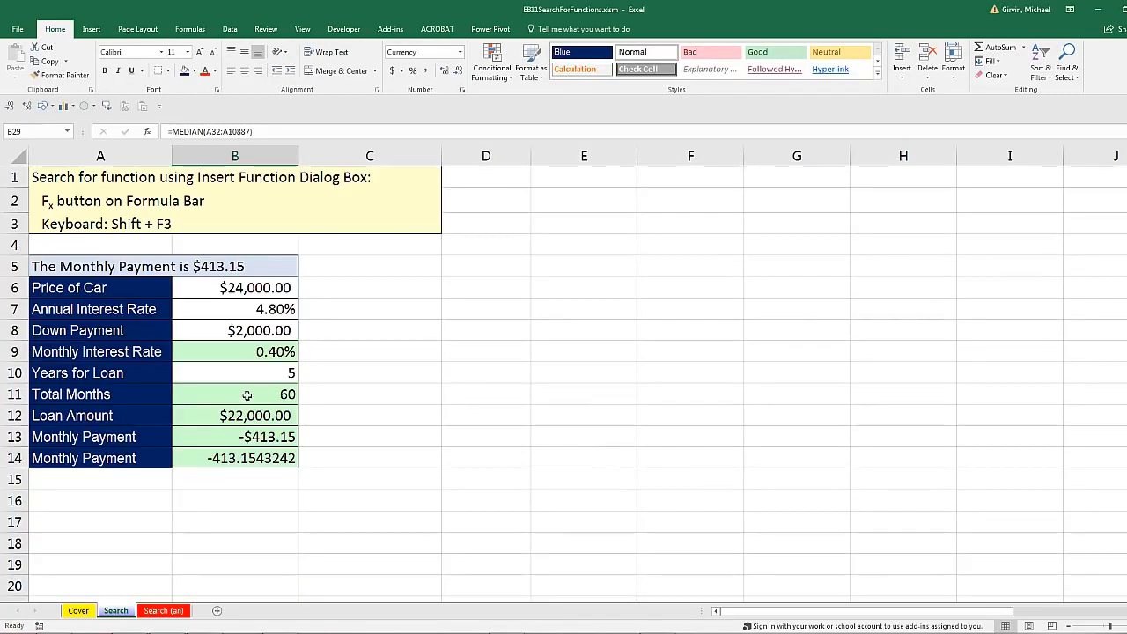
pyautogui.click(239, 443)
pyautogui.press('F2')
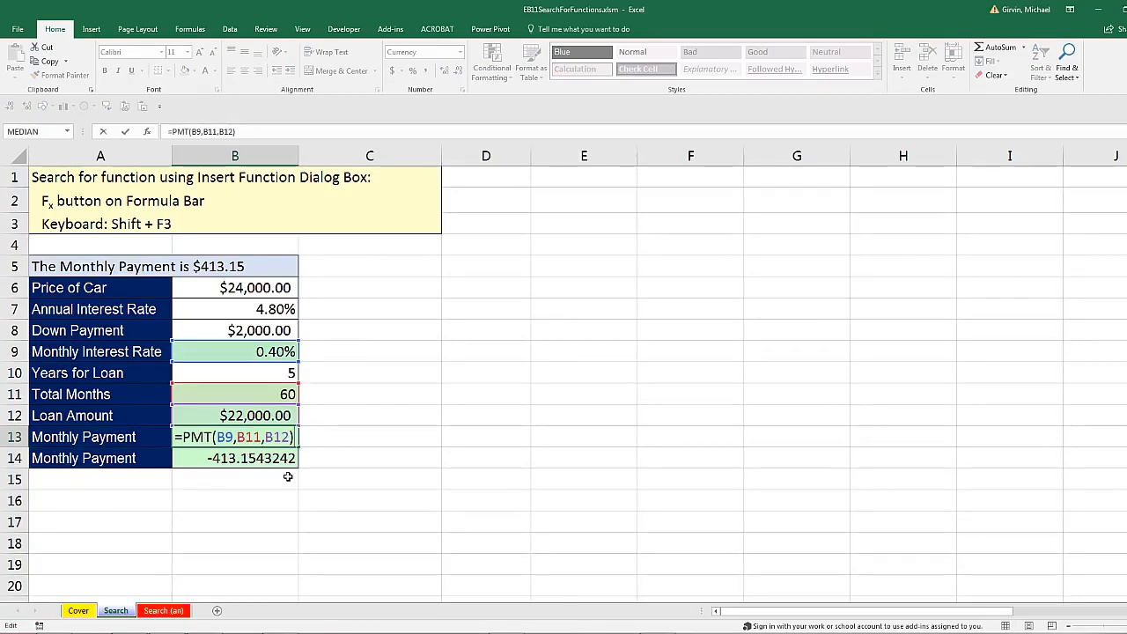
pyautogui.hotkey('shift', 'F3')
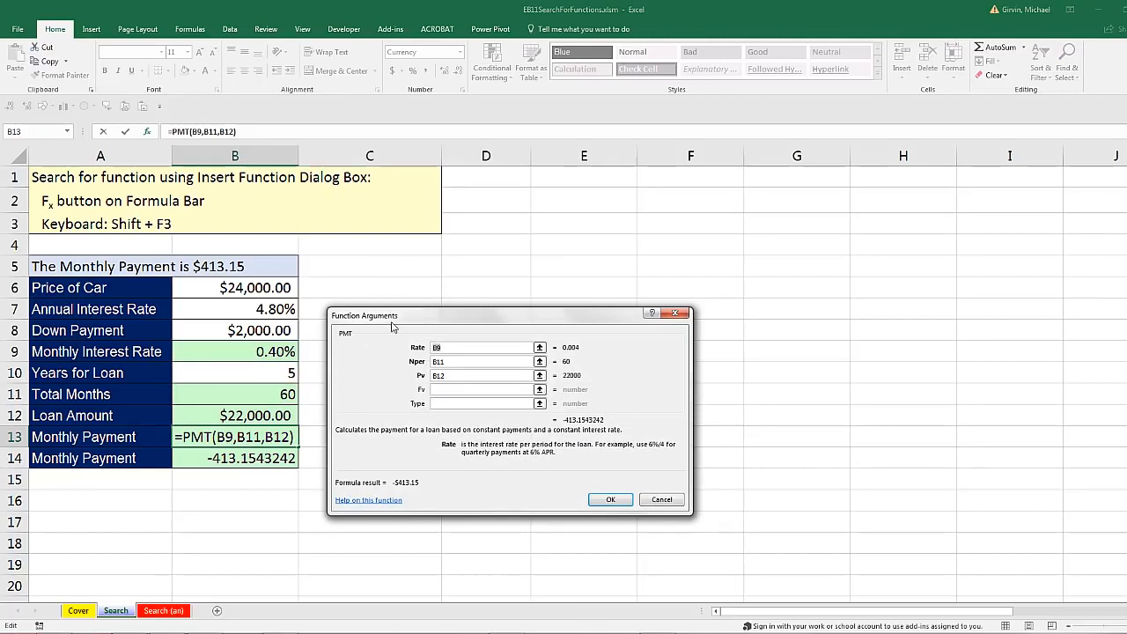